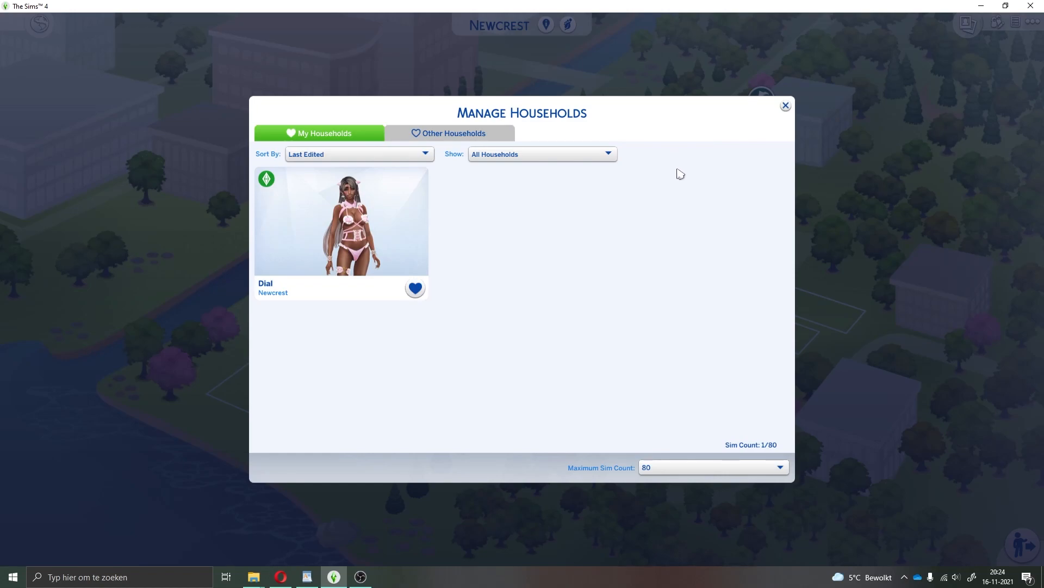
Move the Dial household onto the Comfy Cubby lot in Newcrest
{"action": "left_click", "coordinate": [419, 205]}
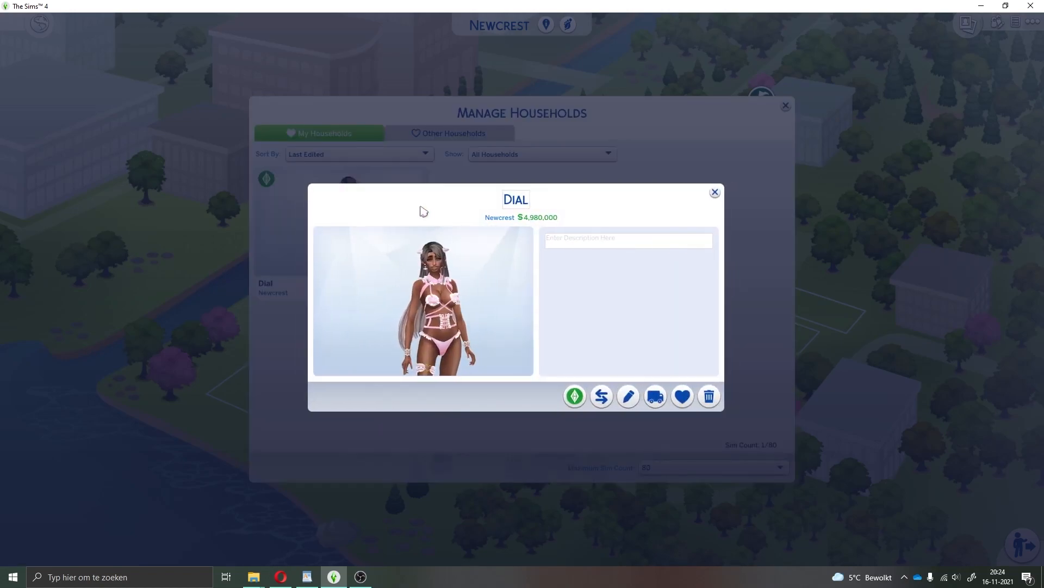
{"action": "left_click", "coordinate": [658, 400]}
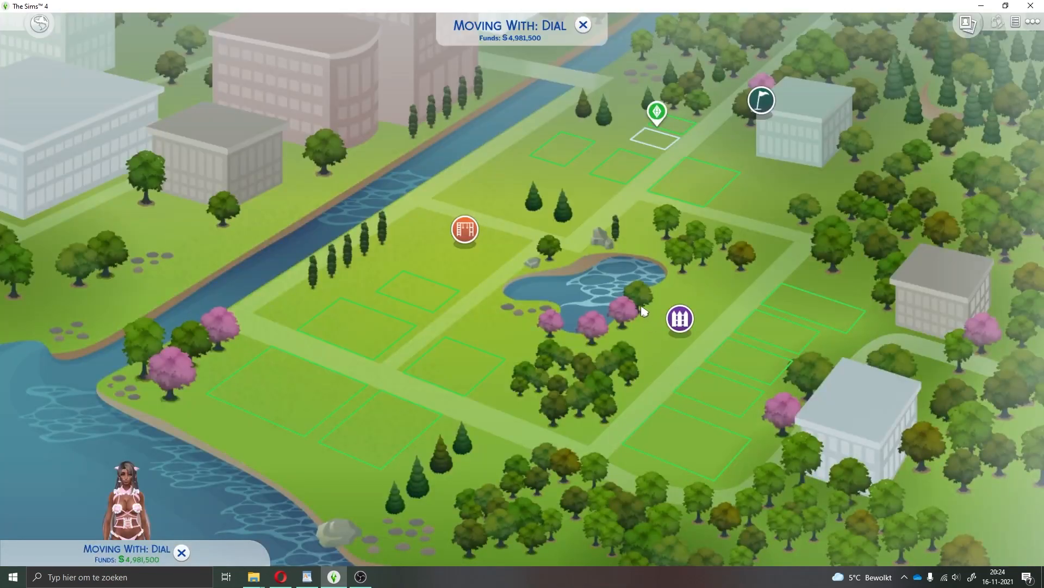
{"action": "left_click", "coordinate": [678, 125]}
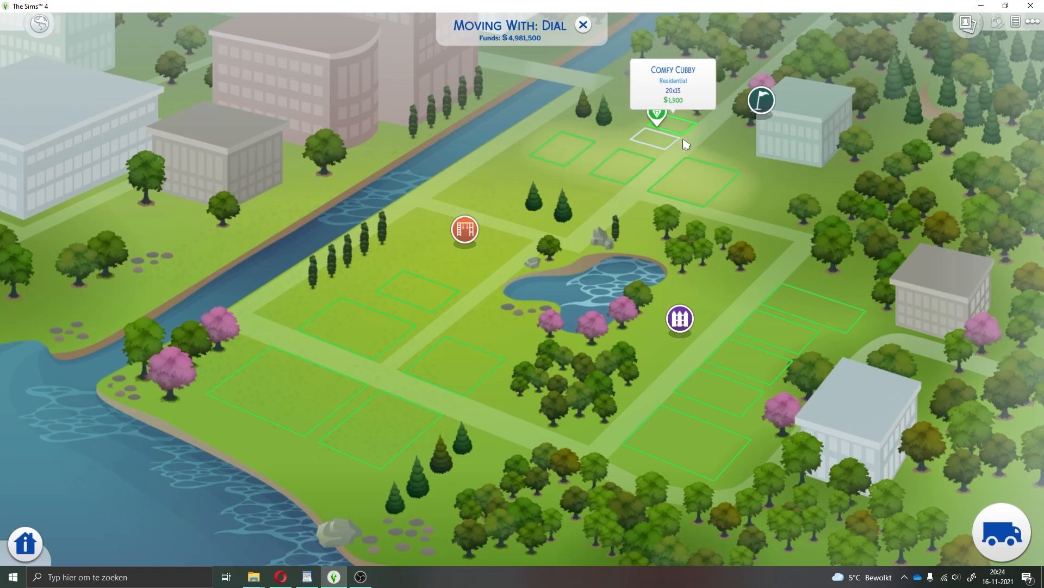
{"action": "left_click", "coordinate": [999, 536]}
{"action": "left_click", "coordinate": [676, 405]}
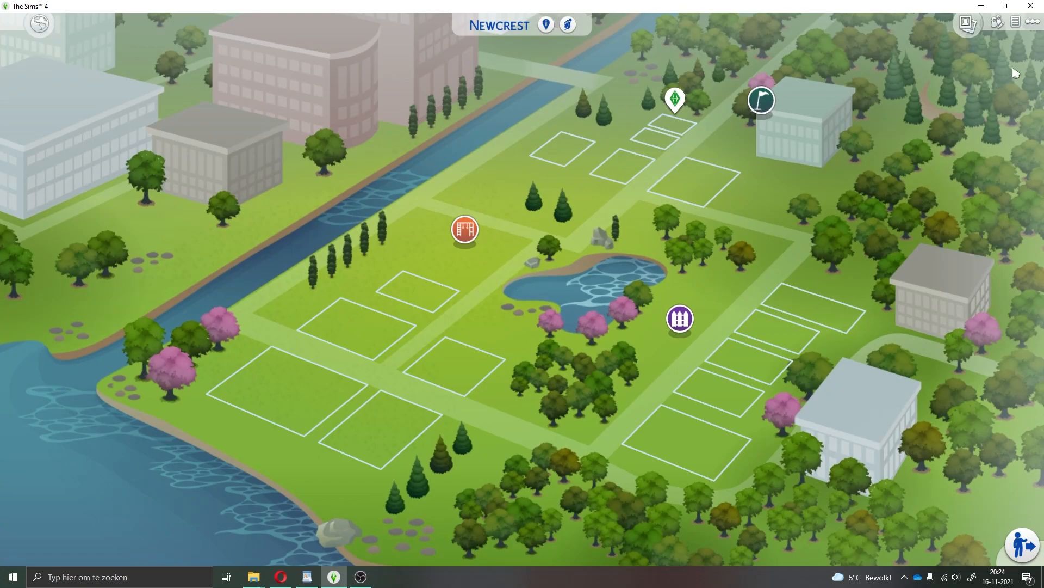
Save the current game and exit The Sims 4
{"action": "left_click", "coordinate": [1032, 21]}
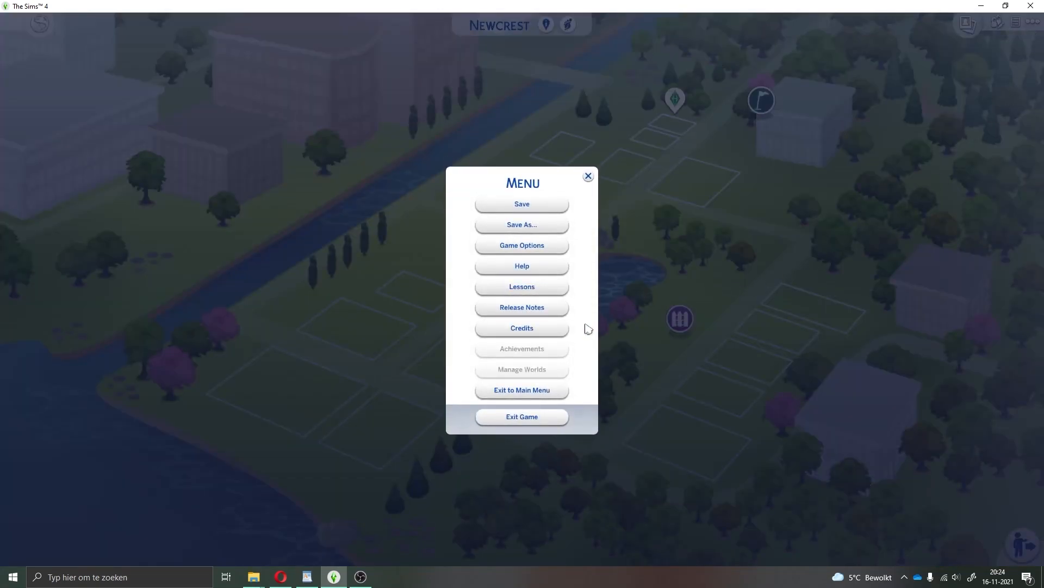
{"action": "left_click", "coordinate": [540, 418]}
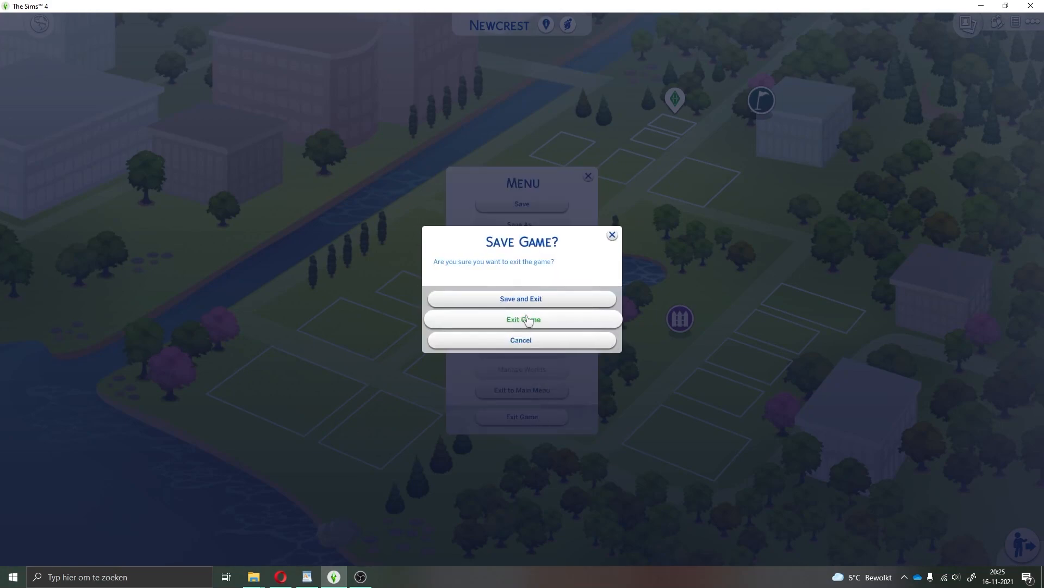
{"action": "left_click", "coordinate": [527, 301]}
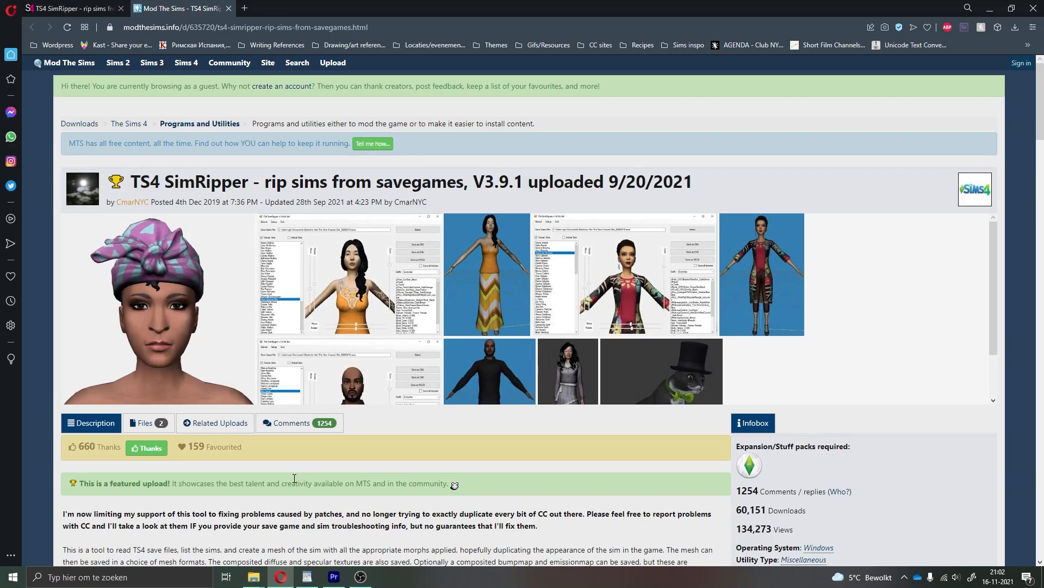
On the Mod The Sims page for TS4 SimRipper, view the list of download files
{"action": "left_click", "coordinate": [146, 423]}
{"action": "scroll", "coordinate": [144, 430], "scroll_direction": "down", "scroll_amount": 2}
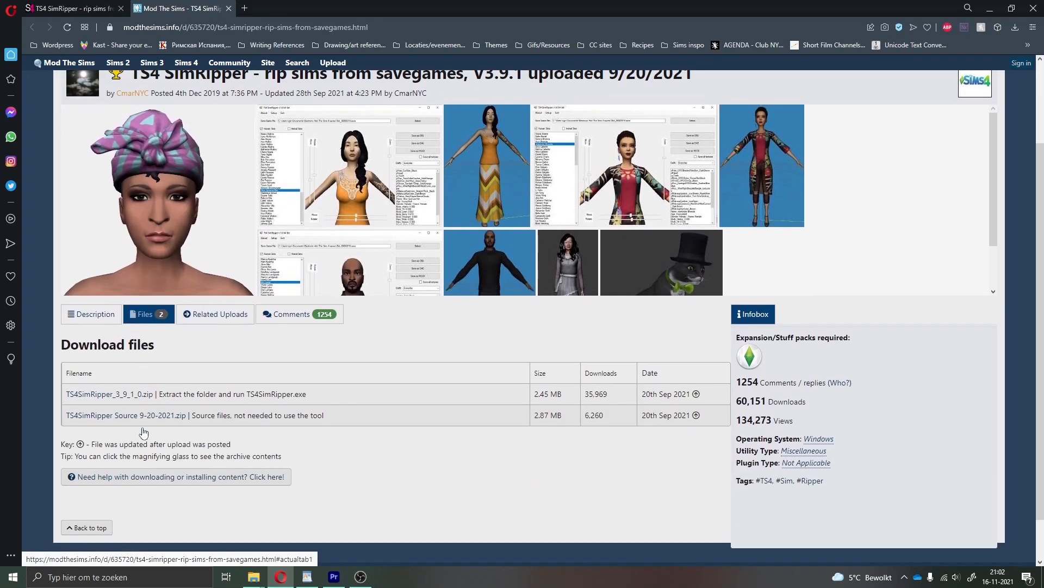
{"action": "scroll", "coordinate": [143, 433], "scroll_direction": "down", "scroll_amount": 1}
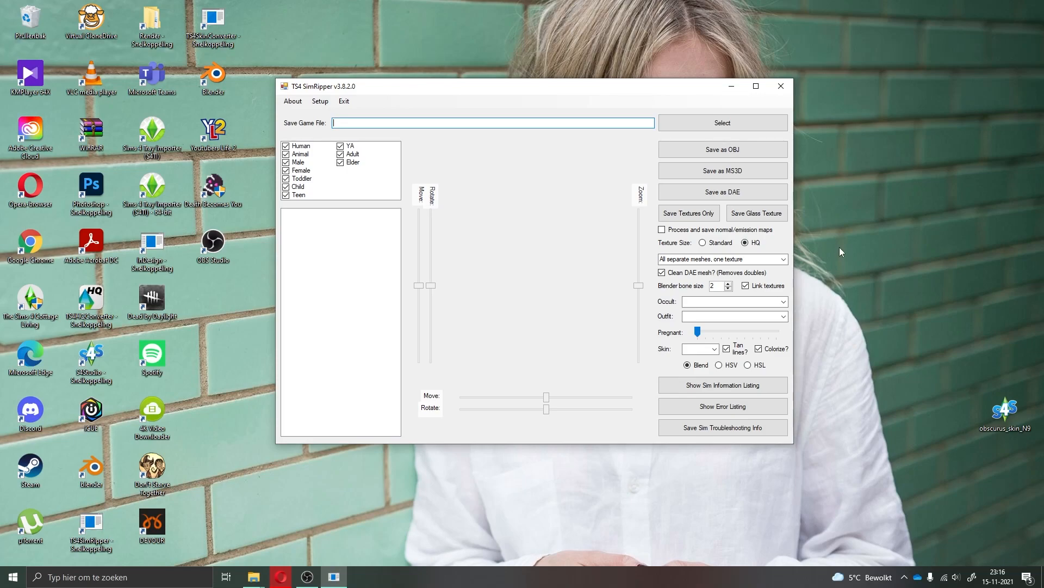
In TS4 SimRipper, keep the mesh option "All separate meshes, one texture" and load the game save Slot_00000009.save
{"action": "left_click", "coordinate": [784, 259]}
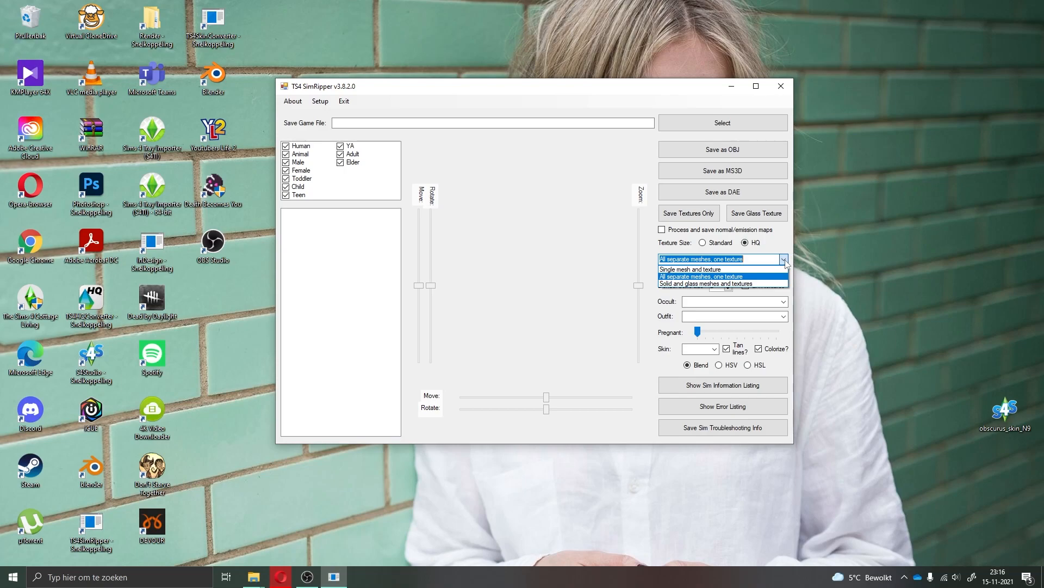
{"action": "left_click", "coordinate": [784, 259]}
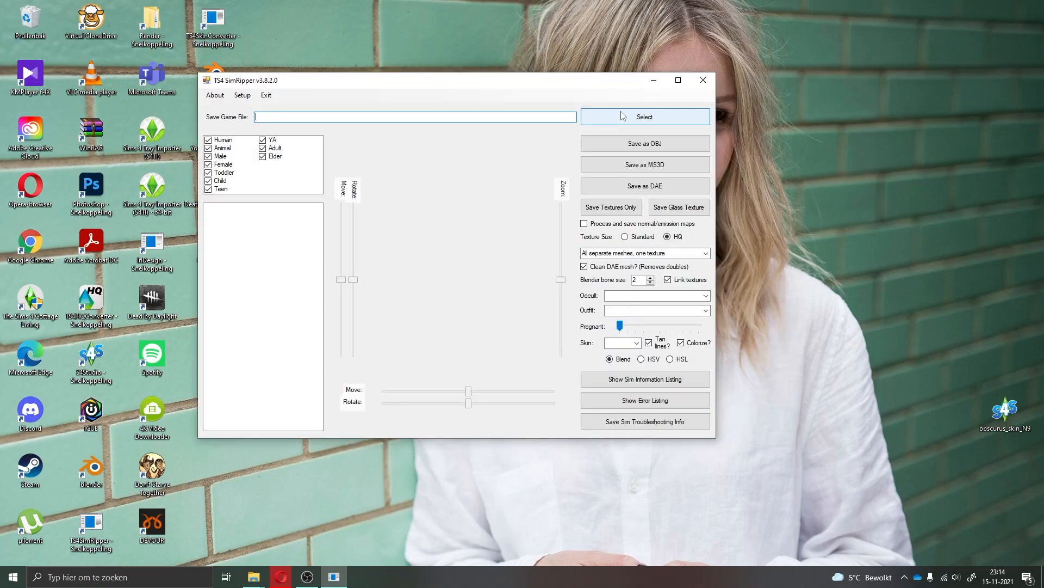
{"action": "left_click", "coordinate": [623, 116]}
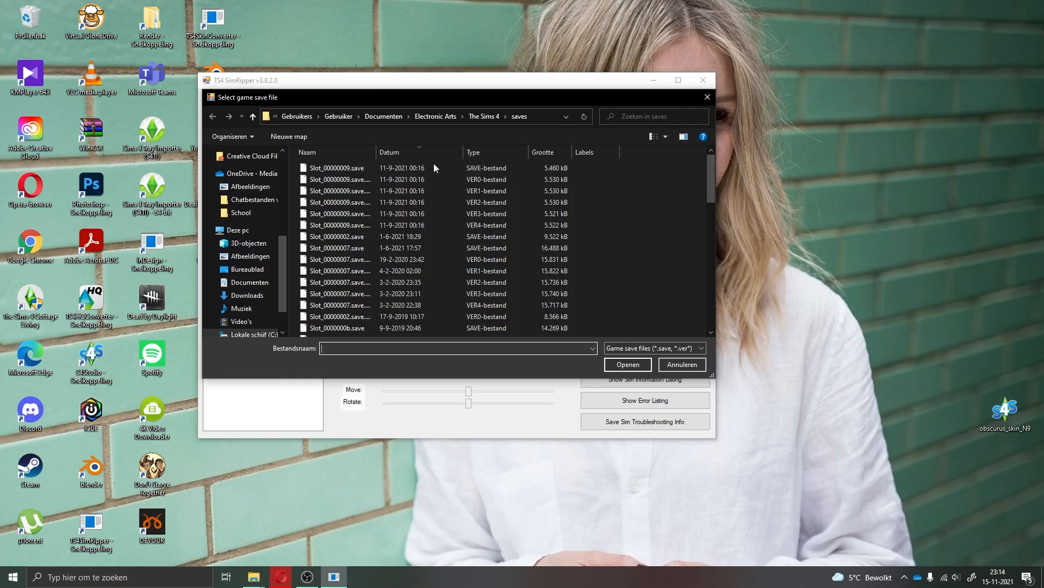
{"action": "left_click", "coordinate": [451, 168]}
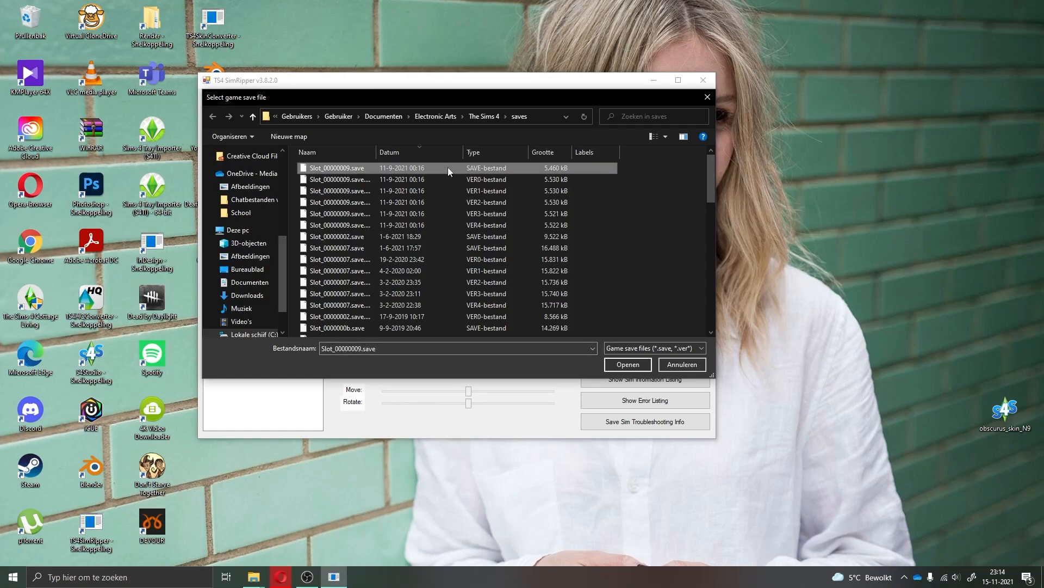
{"action": "double_click", "coordinate": [448, 167]}
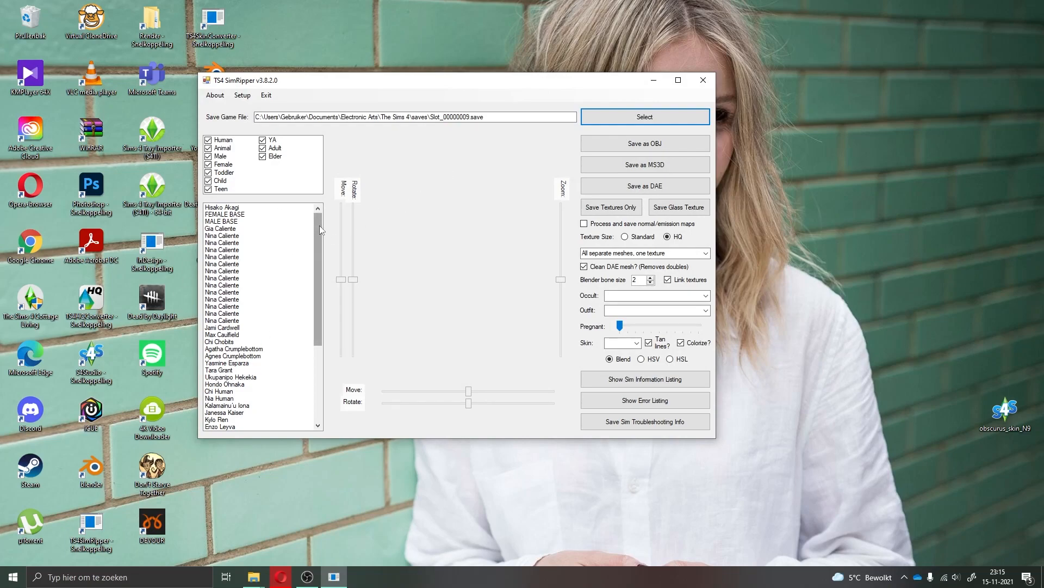
Select the sim Samara Starnes from the loaded save's sim list
{"action": "mouse_move", "coordinate": [320, 229]}
{"action": "left_mouse_down"}
{"action": "mouse_move", "coordinate": [322, 294]}
{"action": "mouse_move", "coordinate": [331, 222]}
{"action": "left_mouse_up"}
{"action": "left_click_drag", "start_coordinate": [319, 251], "coordinate": [332, 341]}
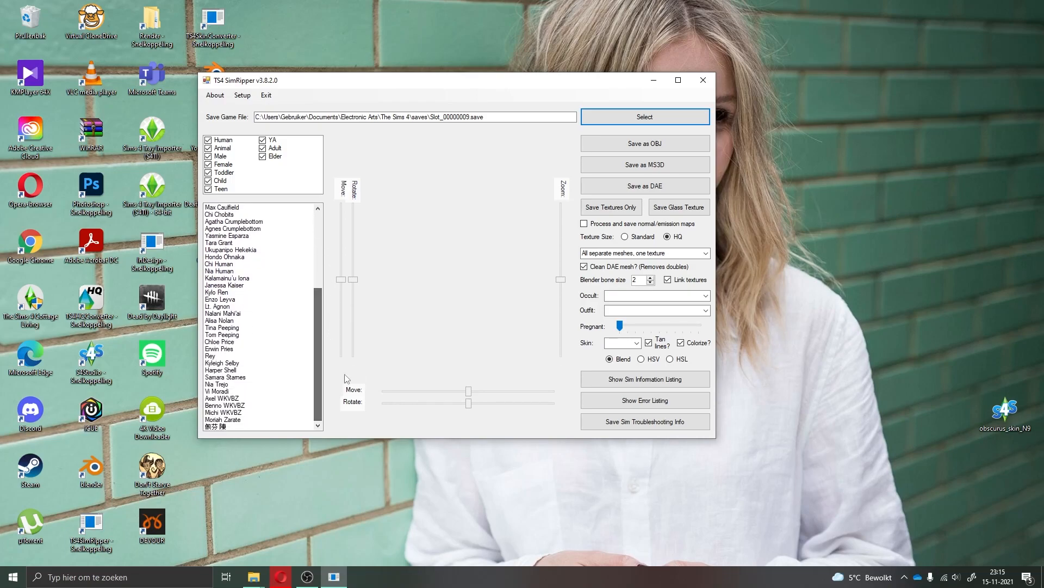
{"action": "left_click", "coordinate": [217, 377]}
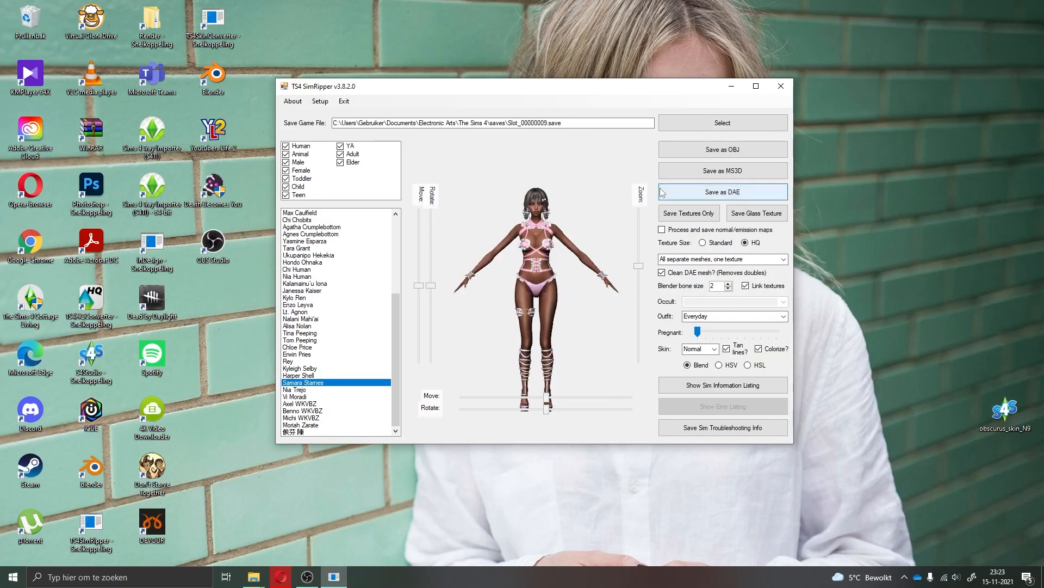
Start saving the sim as a DAE model and choose the Render\Models\Samara folder as its destination
{"action": "left_click", "coordinate": [699, 191]}
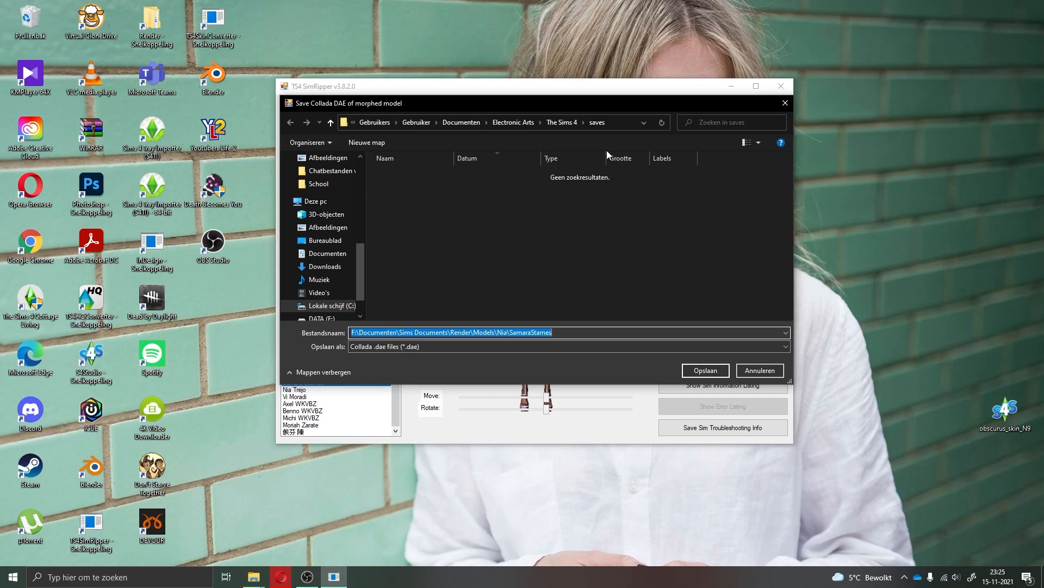
{"action": "scroll", "coordinate": [342, 234], "scroll_direction": "up", "scroll_amount": 2}
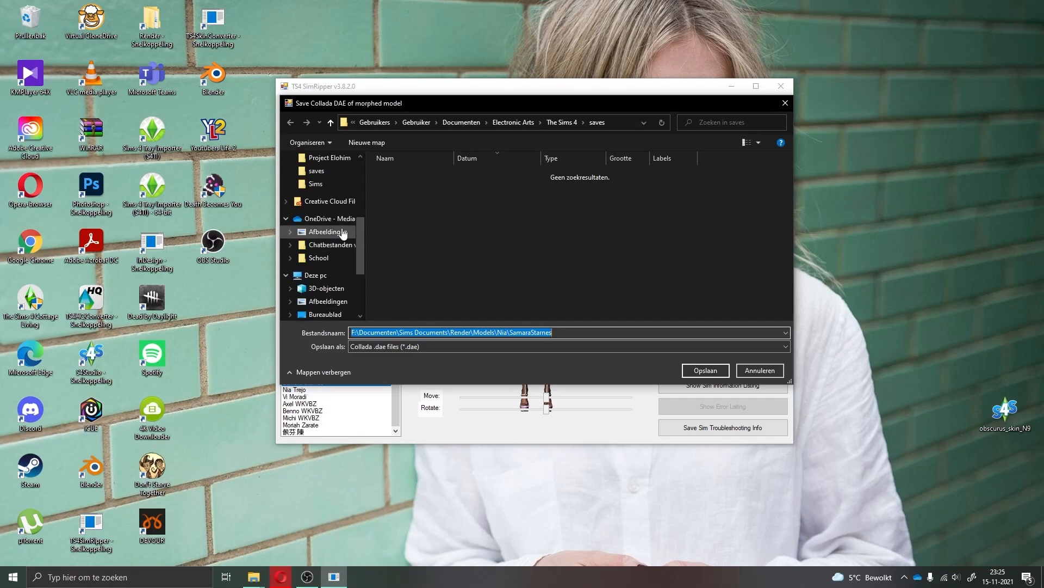
{"action": "scroll", "coordinate": [342, 234], "scroll_direction": "up", "scroll_amount": 4}
{"action": "left_click", "coordinate": [328, 225]}
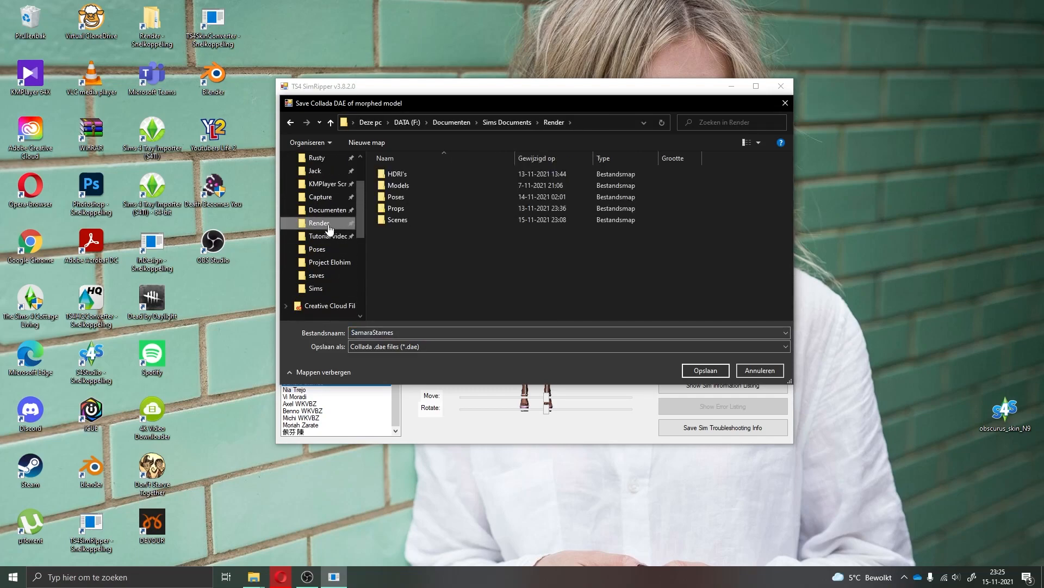
{"action": "double_click", "coordinate": [429, 187]}
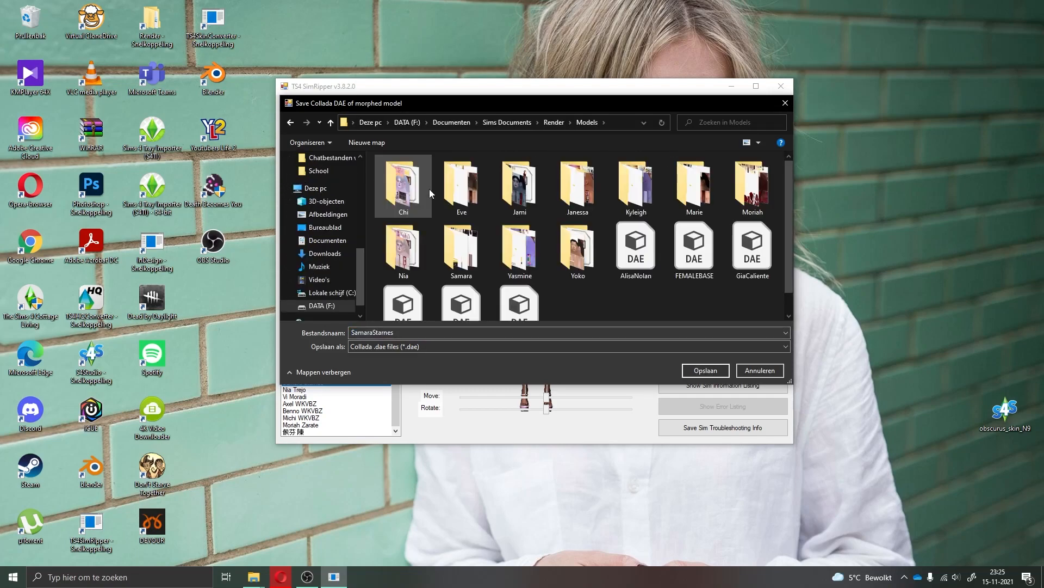
{"action": "left_click", "coordinate": [461, 246]}
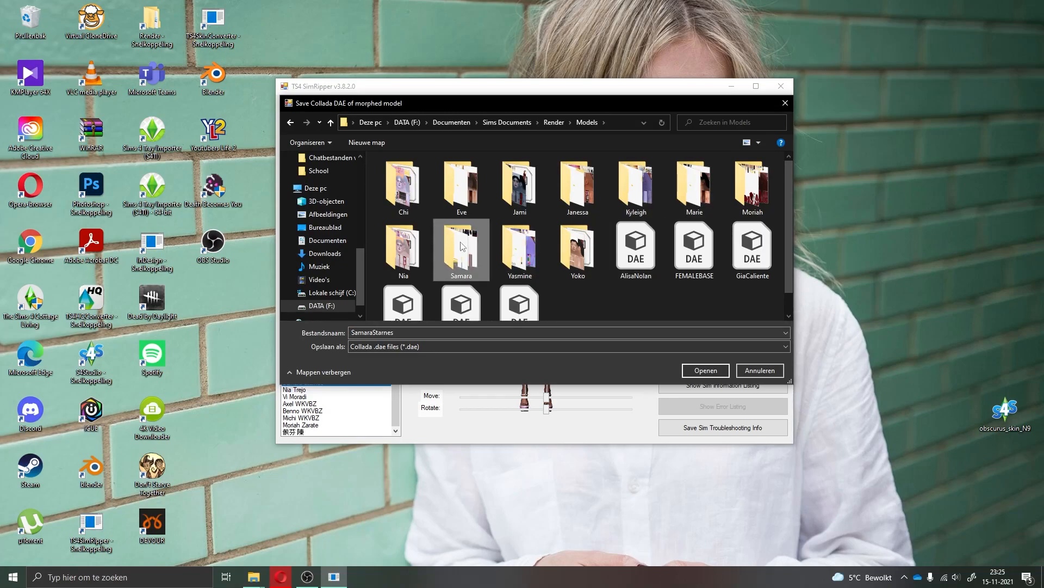
{"action": "double_click", "coordinate": [461, 246]}
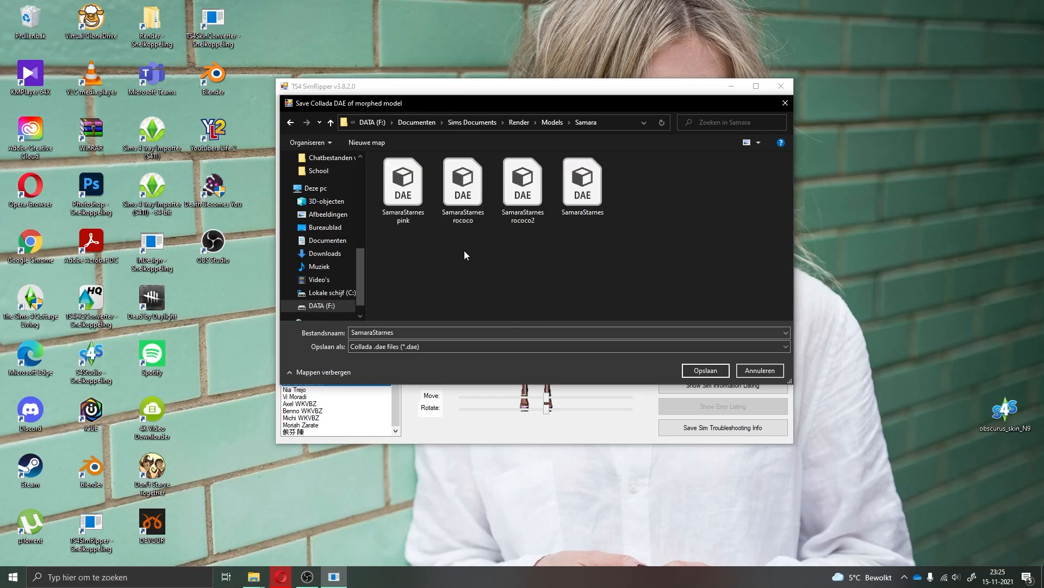
Name the DAE file "SamaraStarnes TUTORIAL" and save it
{"action": "left_click", "coordinate": [495, 331]}
{"action": "left_click", "coordinate": [530, 331]}
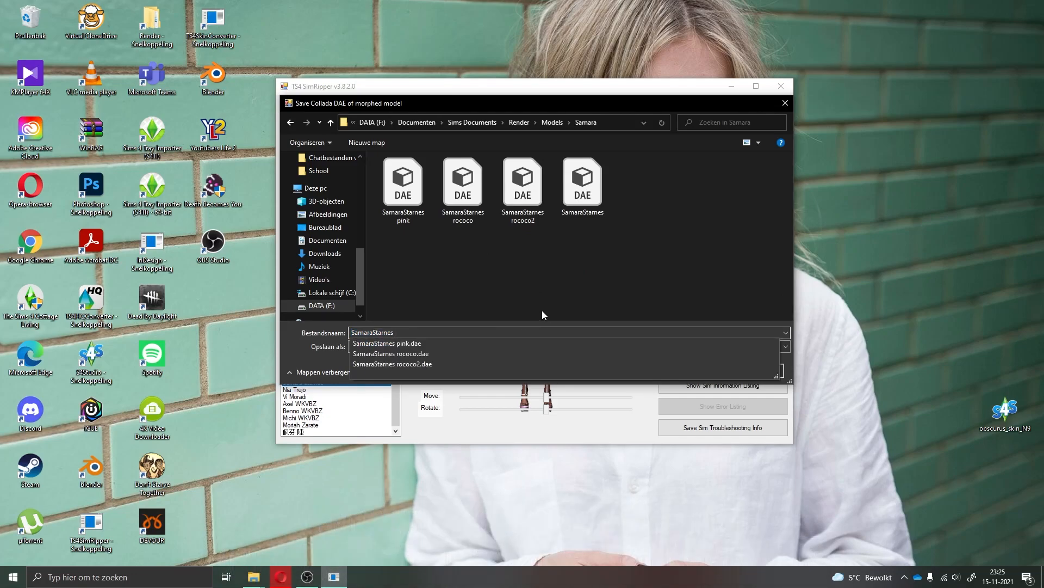
{"action": "type", "text": "TUTORIAL"}
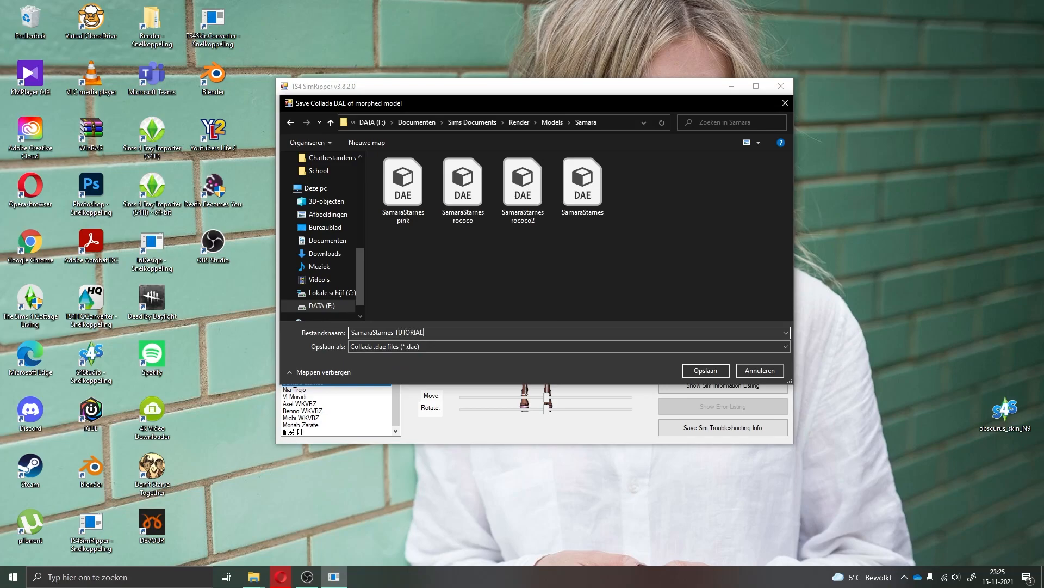
{"action": "left_click", "coordinate": [685, 372]}
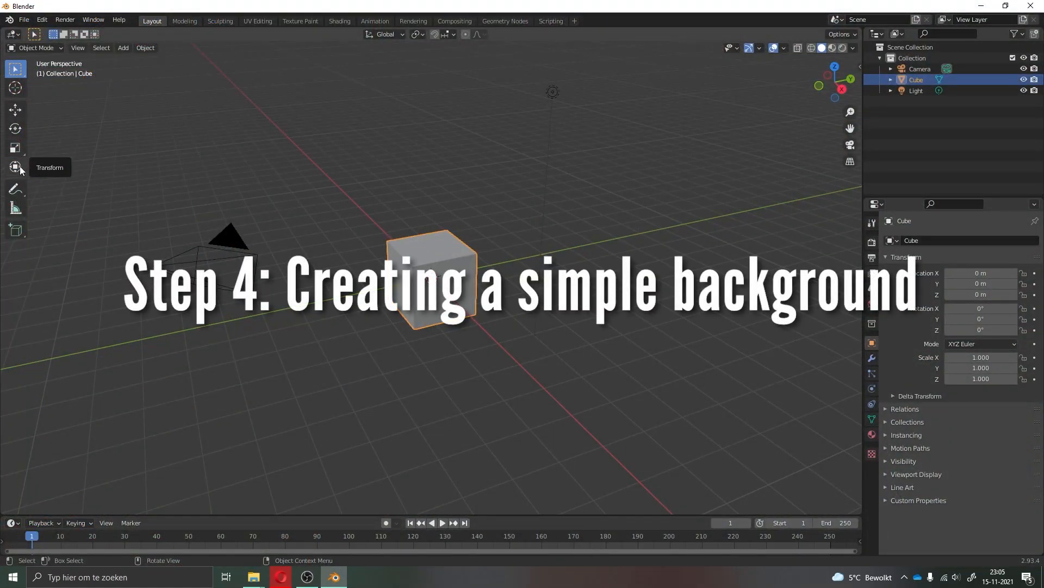
In Blender, raise the default cube to about 0.89 m on Z and scale it uniformly to about 1.82
{"action": "left_click", "coordinate": [23, 171]}
{"action": "left_click_drag", "start_coordinate": [433, 220], "coordinate": [434, 201]}
{"action": "middle_click_drag", "start_coordinate": [464, 250], "coordinate": [435, 228]}
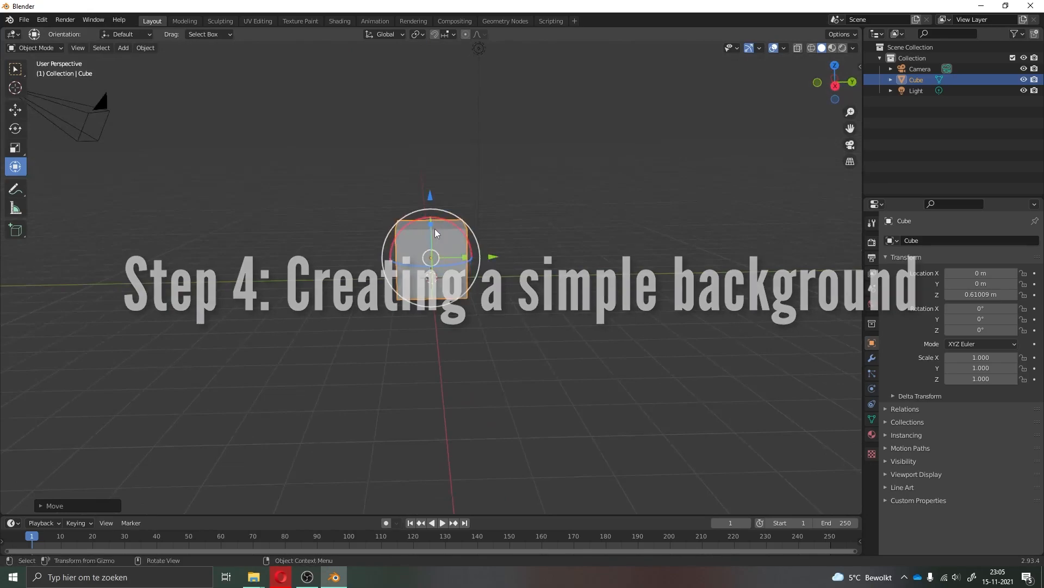
{"action": "scroll", "coordinate": [434, 224], "scroll_direction": "up", "scroll_amount": 4}
{"action": "left_click_drag", "start_coordinate": [429, 164], "coordinate": [411, 146]}
{"action": "left_click", "coordinate": [16, 148]}
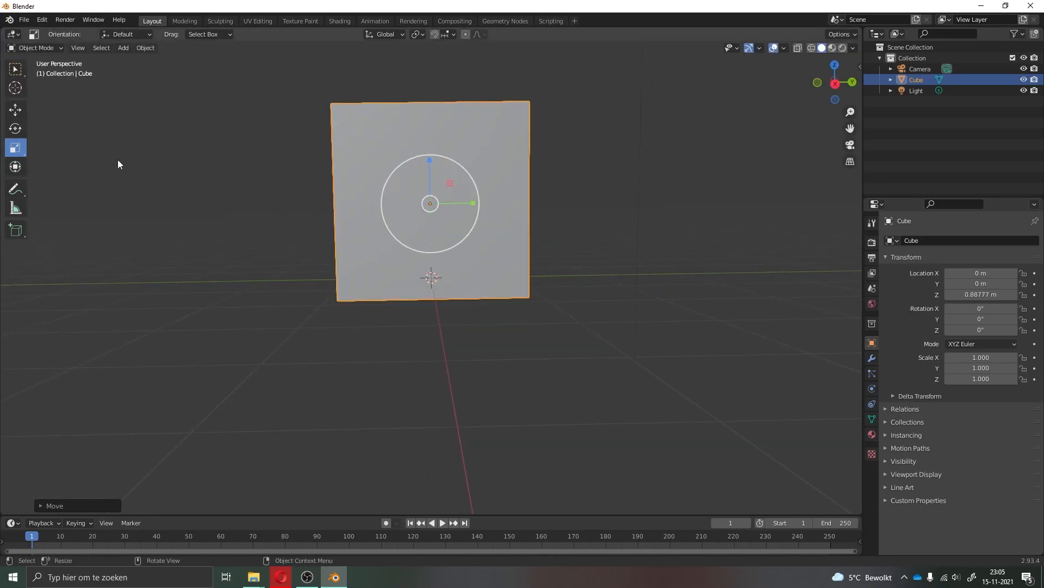
{"action": "left_click_drag", "start_coordinate": [453, 159], "coordinate": [491, 139]}
Delete the cube's front face in Edit Mode using face selection, and return to Object Mode
{"action": "scroll", "coordinate": [490, 144], "scroll_direction": "down", "scroll_amount": 5}
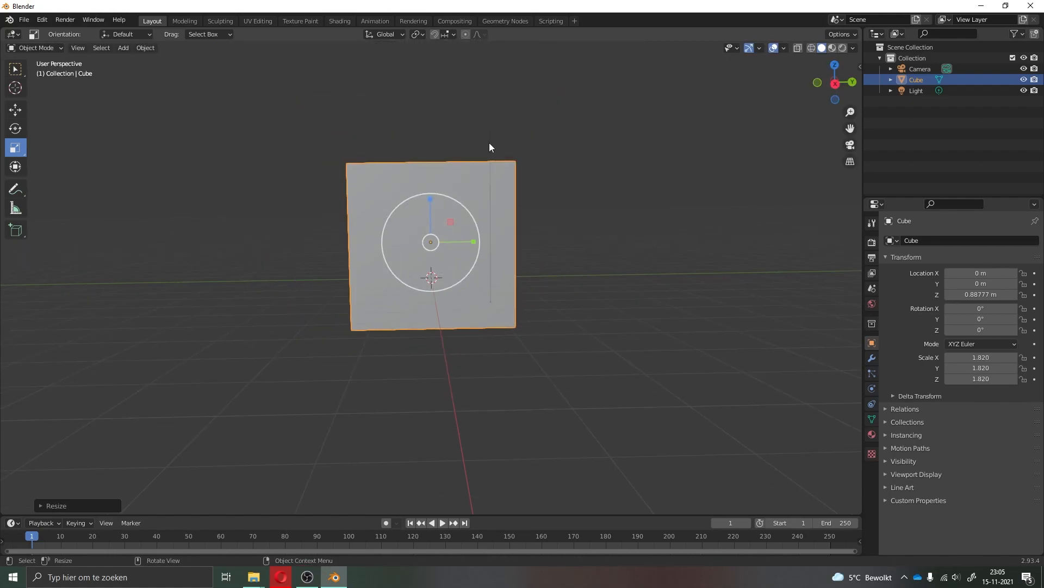
{"action": "middle_click_drag", "start_coordinate": [490, 145], "coordinate": [497, 170]}
{"action": "left_click", "coordinate": [44, 48]}
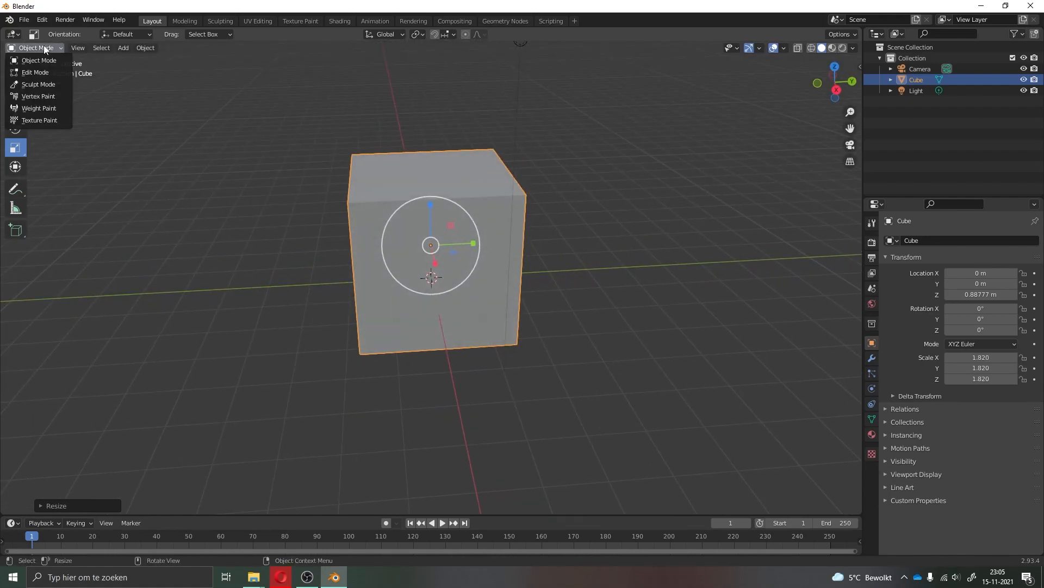
{"action": "left_click", "coordinate": [44, 73]}
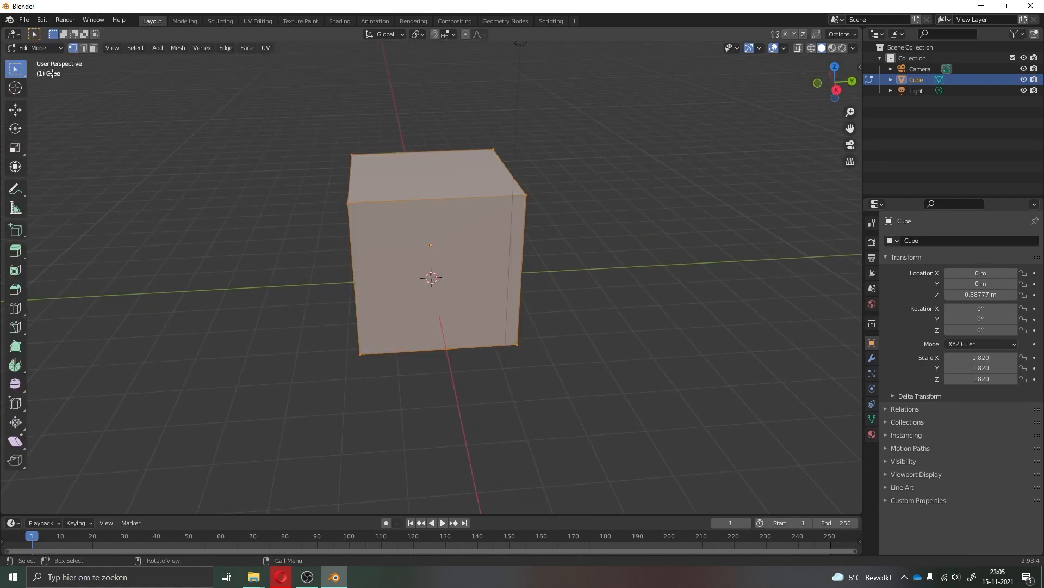
{"action": "left_click", "coordinate": [94, 49]}
{"action": "left_click", "coordinate": [468, 250]}
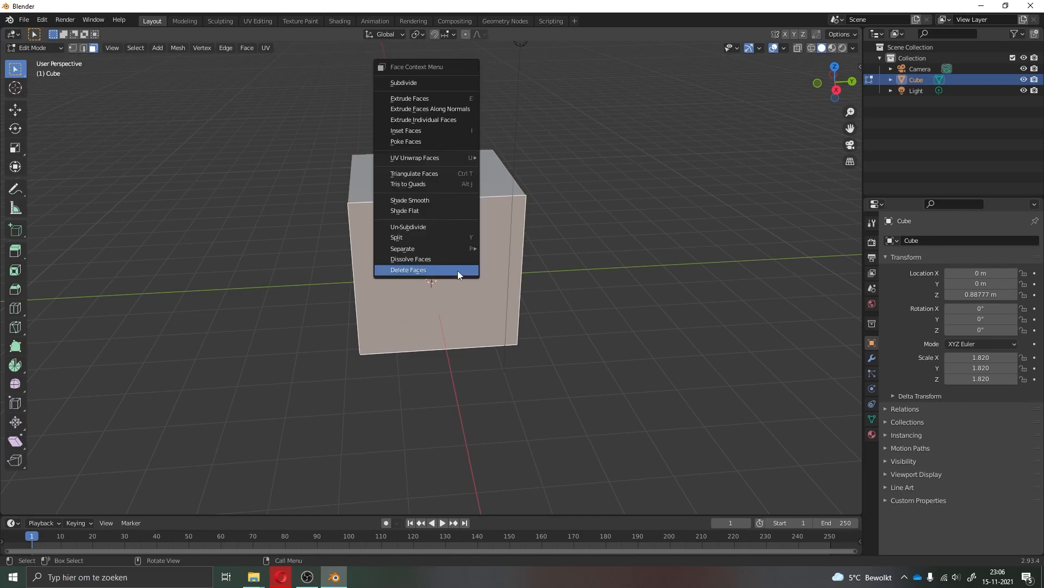
{"action": "left_click", "coordinate": [454, 273]}
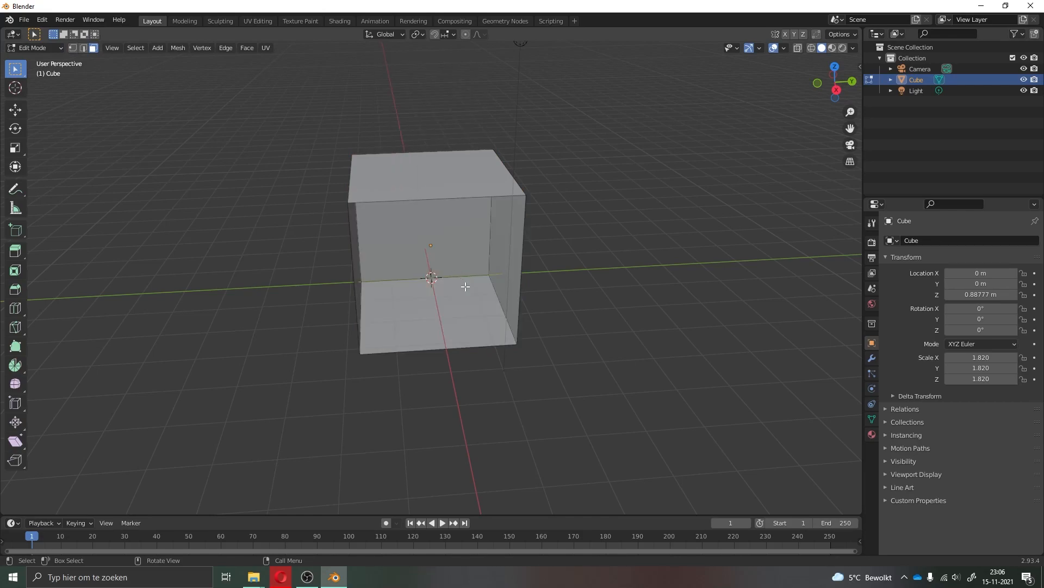
{"action": "mouse_move", "coordinate": [471, 302]}
{"action": "middle_mouse_down"}
{"action": "mouse_move", "coordinate": [467, 273]}
{"action": "mouse_move", "coordinate": [478, 272]}
{"action": "mouse_move", "coordinate": [460, 287]}
{"action": "middle_mouse_up"}
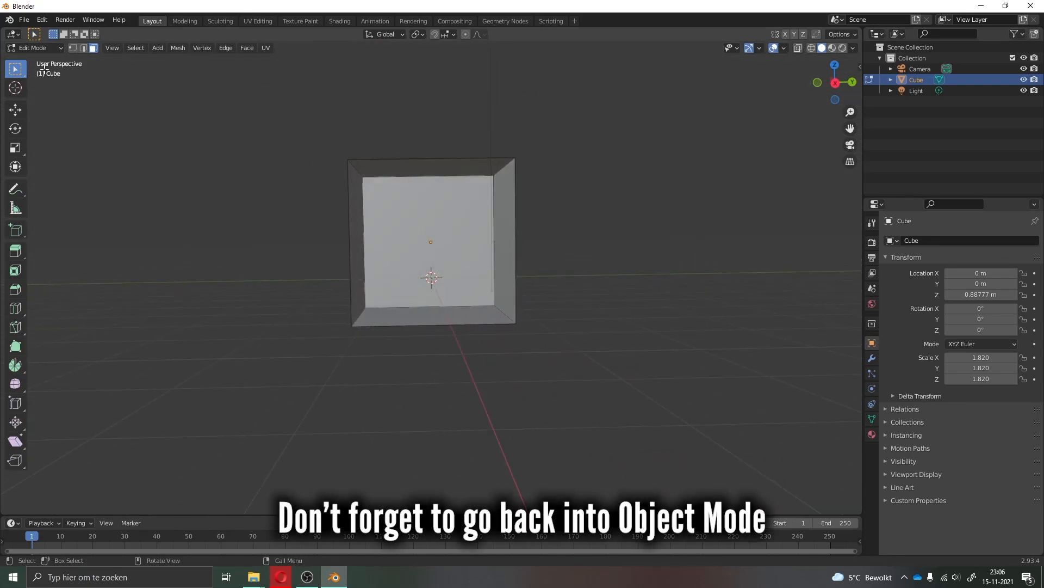
{"action": "left_click", "coordinate": [44, 48]}
{"action": "left_click", "coordinate": [43, 57]}
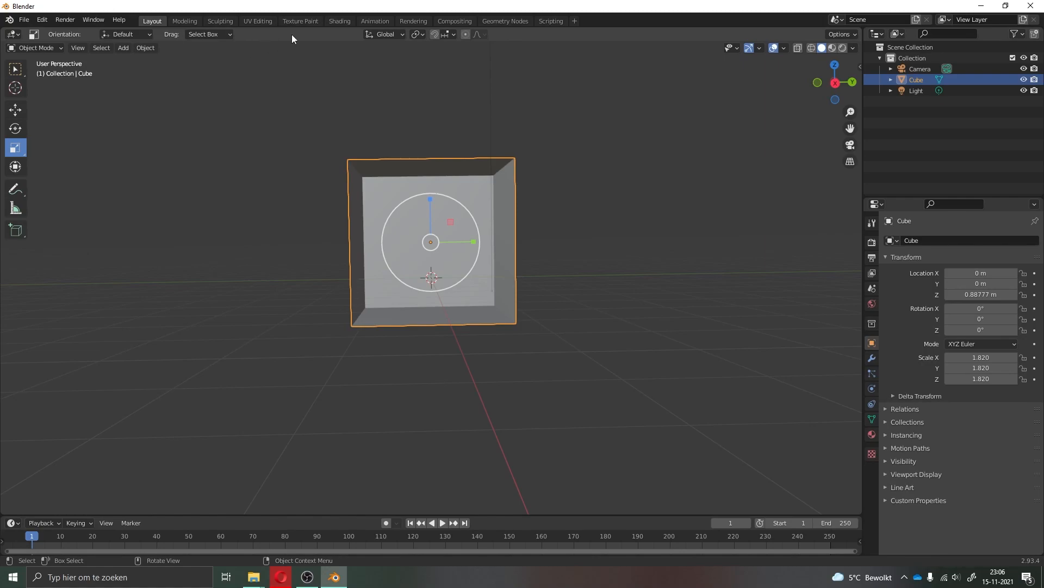
In the World shader nodes, add an Environment Texture node and connect its Color output to the Background node's Color input
{"action": "left_click", "coordinate": [342, 22]}
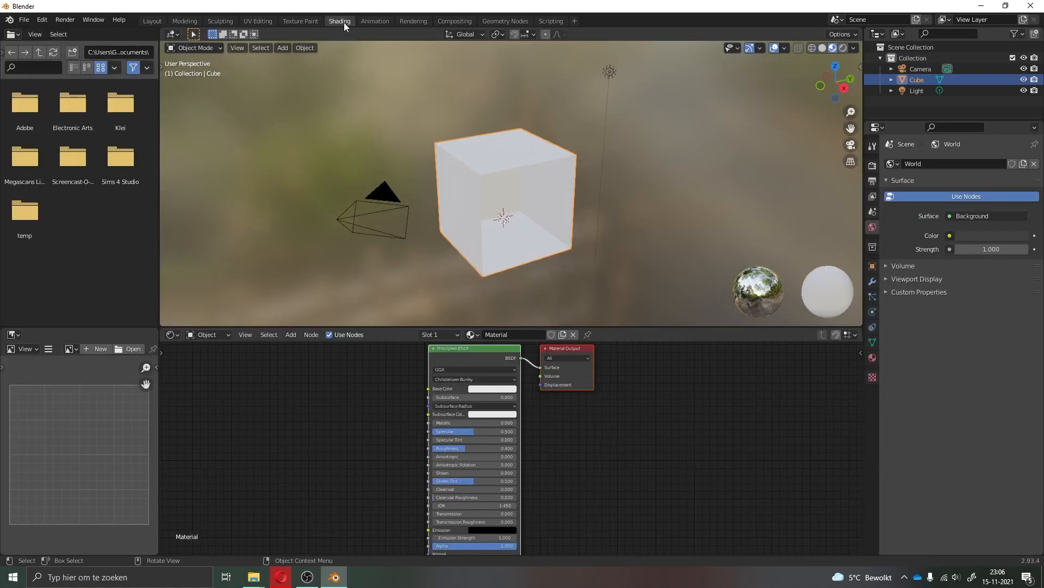
{"action": "left_click", "coordinate": [215, 335]}
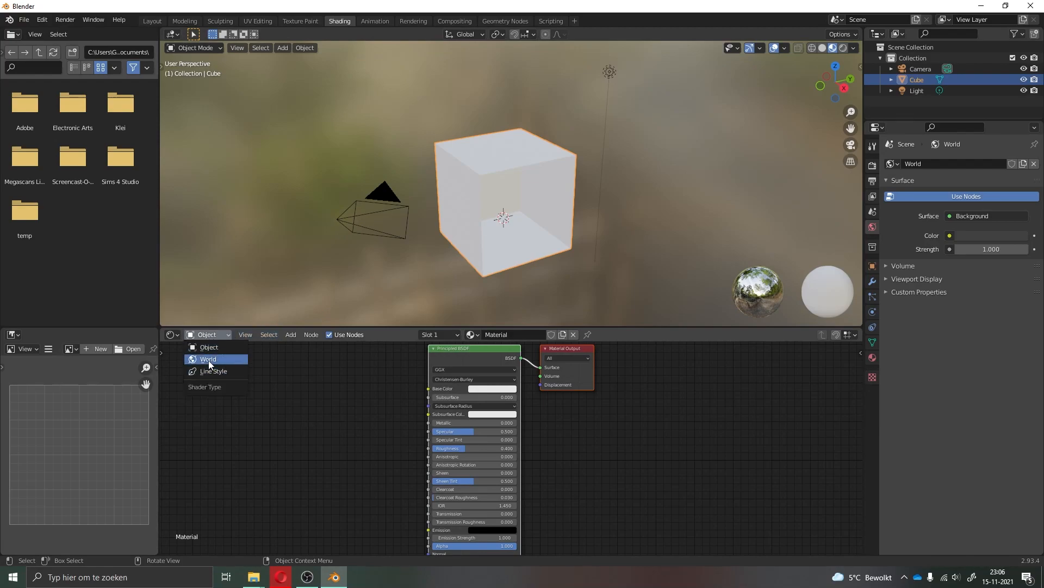
{"action": "left_click", "coordinate": [207, 360]}
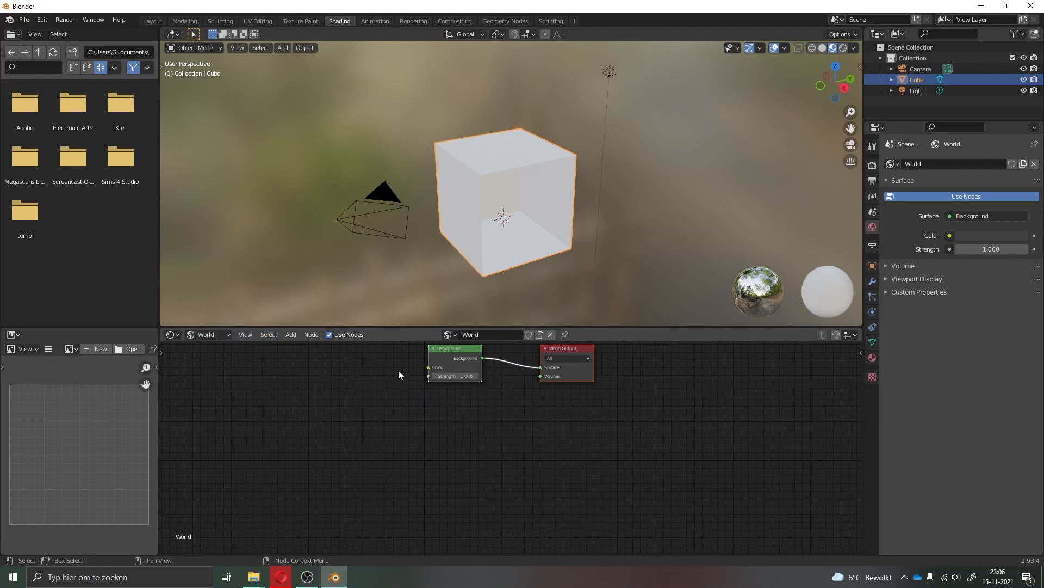
{"action": "middle_click_drag", "start_coordinate": [399, 369], "coordinate": [374, 429]}
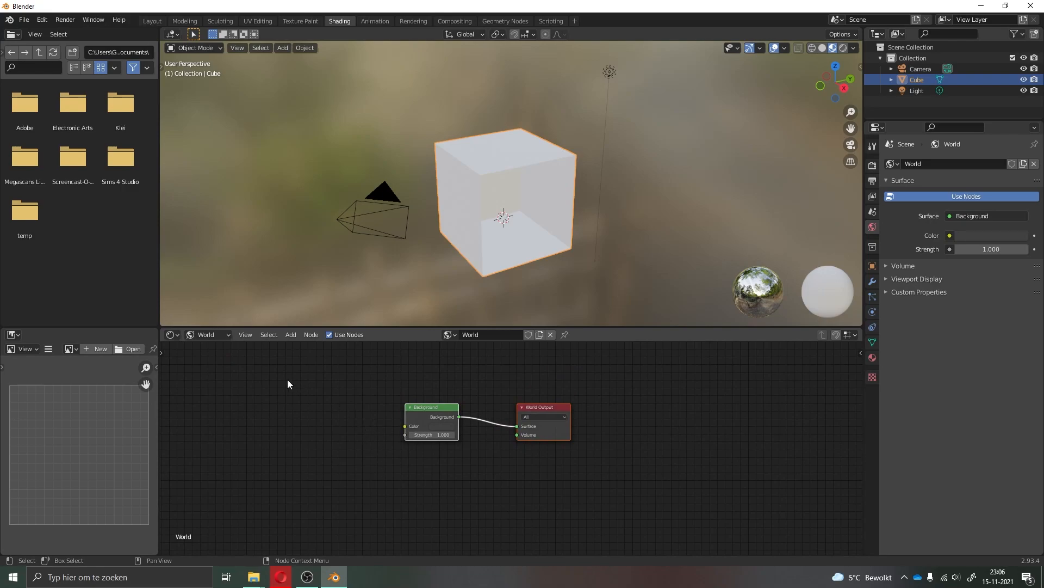
{"action": "left_click", "coordinate": [292, 334]}
{"action": "mouse_move", "coordinate": [316, 395]}
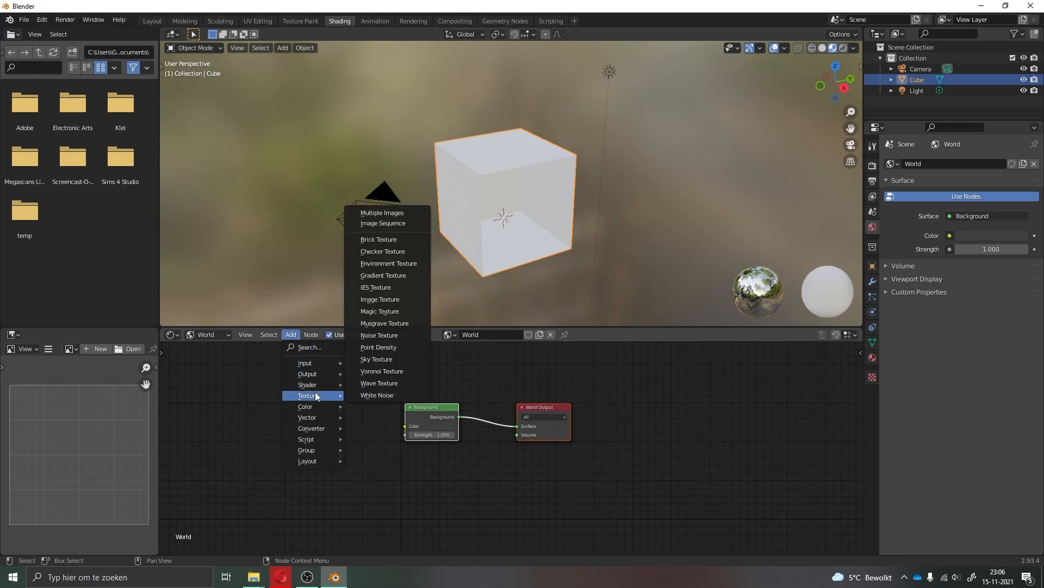
{"action": "left_click", "coordinate": [383, 263]}
{"action": "left_click", "coordinate": [369, 401]}
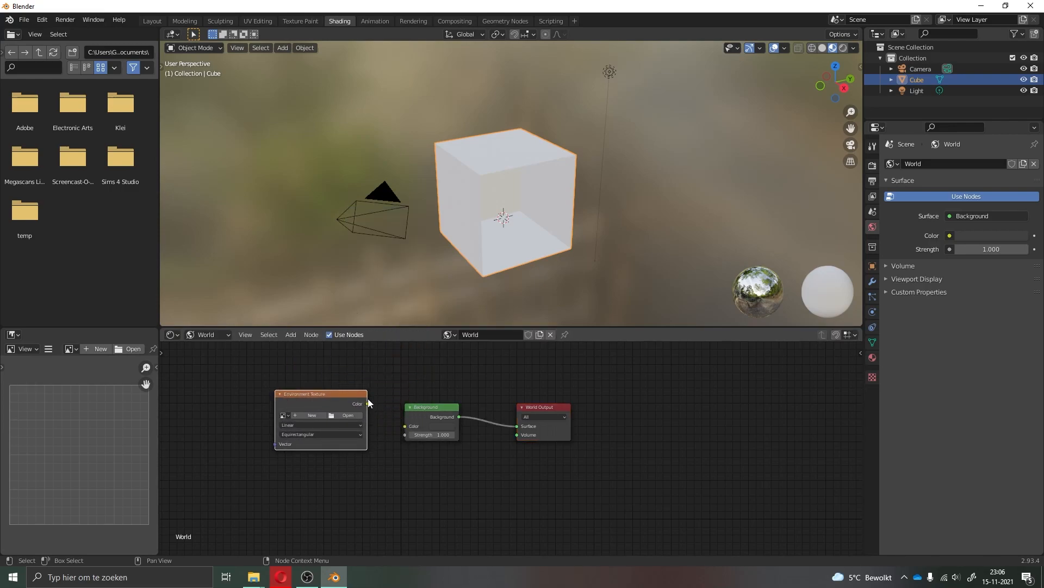
{"action": "left_click_drag", "start_coordinate": [368, 404], "coordinate": [404, 427]}
Show the viewport in rendered shading and load studio_006_HDR_3K.hdr from the HDRI's folder into the Environment Texture node
{"action": "left_click", "coordinate": [844, 47]}
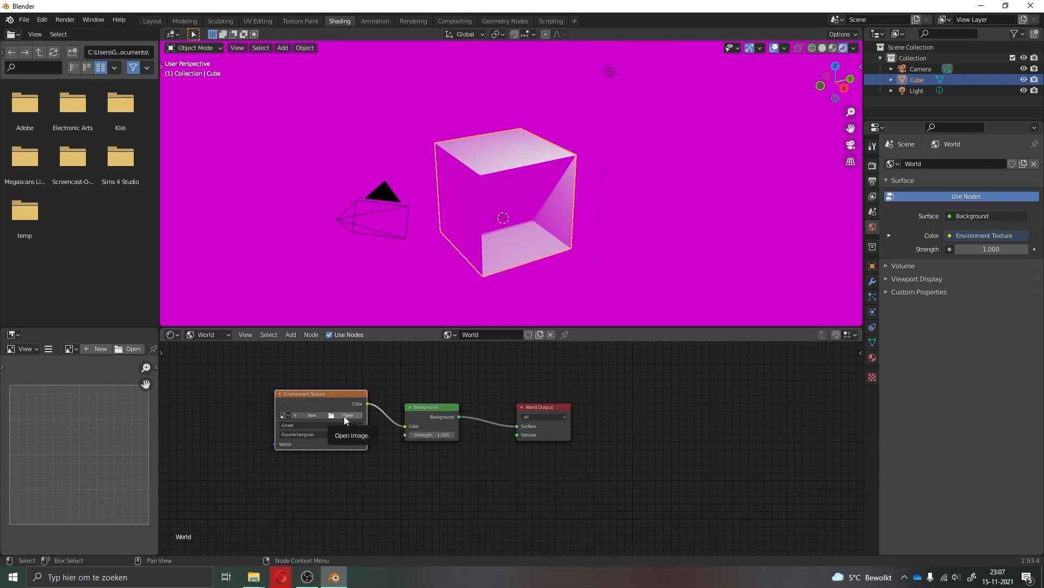
{"action": "left_click", "coordinate": [344, 415]}
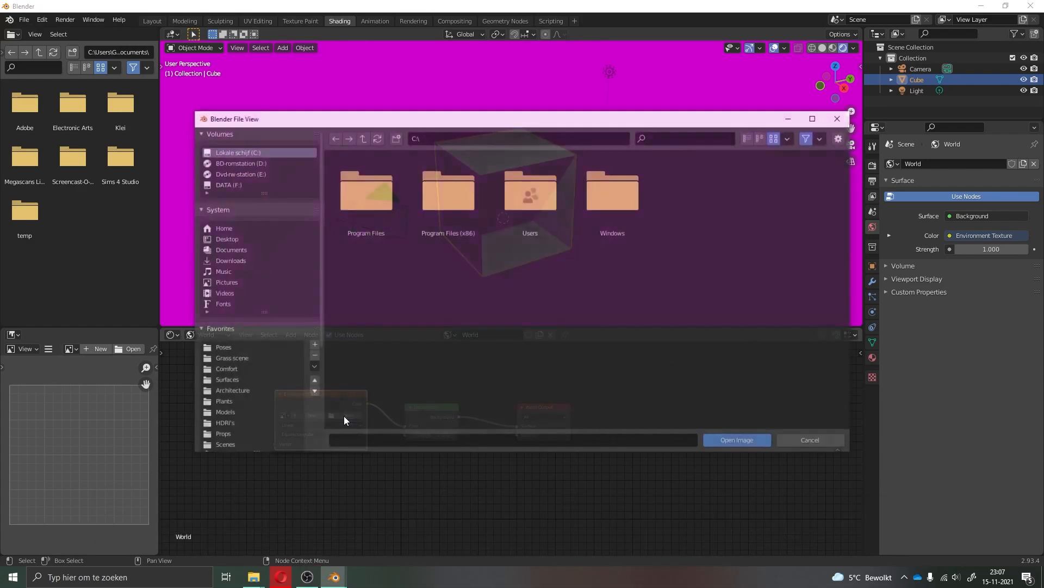
{"action": "left_click", "coordinate": [223, 423]}
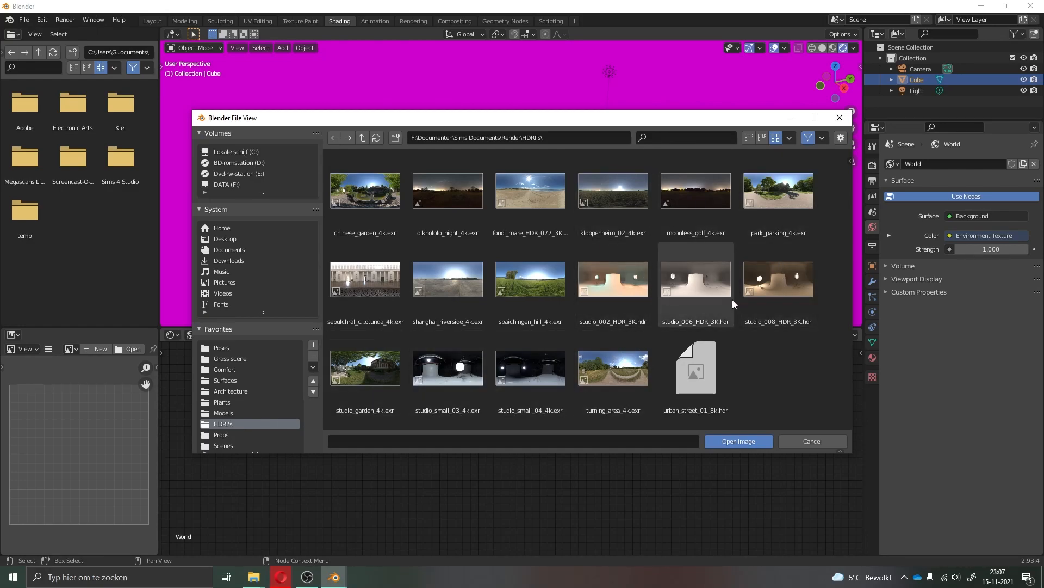
{"action": "left_click", "coordinate": [703, 288]}
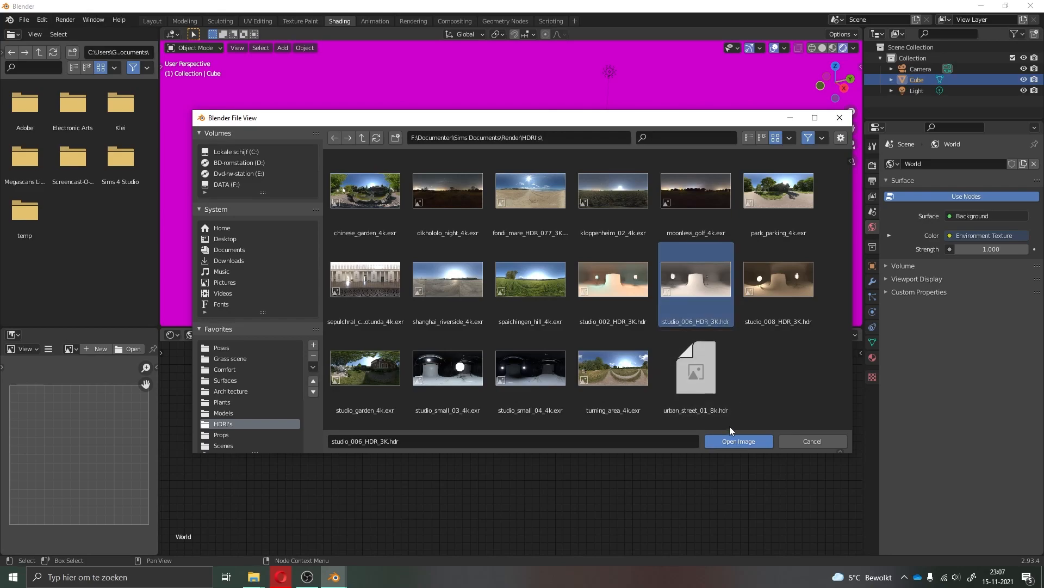
{"action": "left_click", "coordinate": [716, 441]}
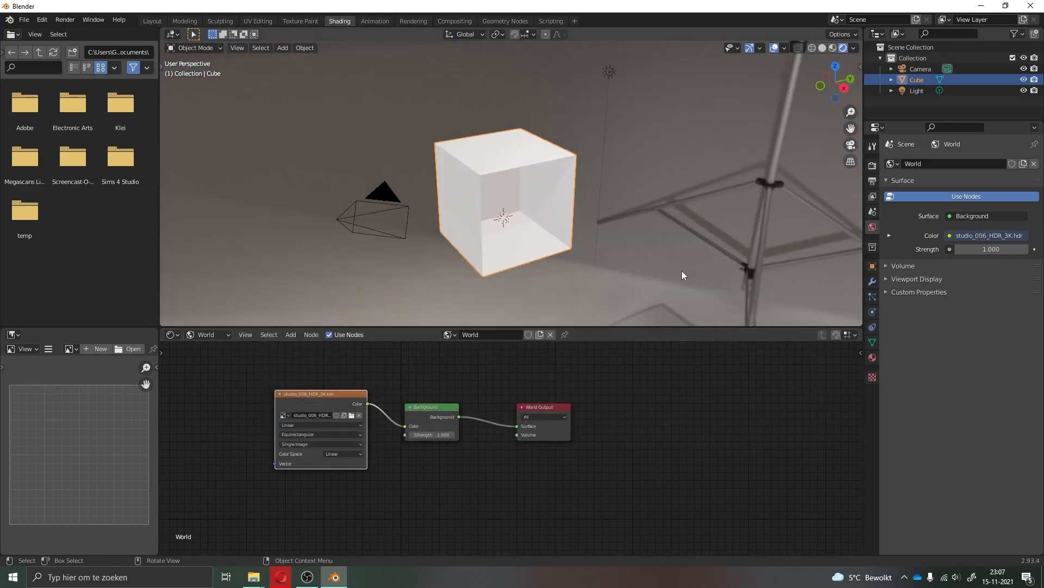
{"action": "middle_click_drag", "start_coordinate": [683, 274], "coordinate": [758, 240]}
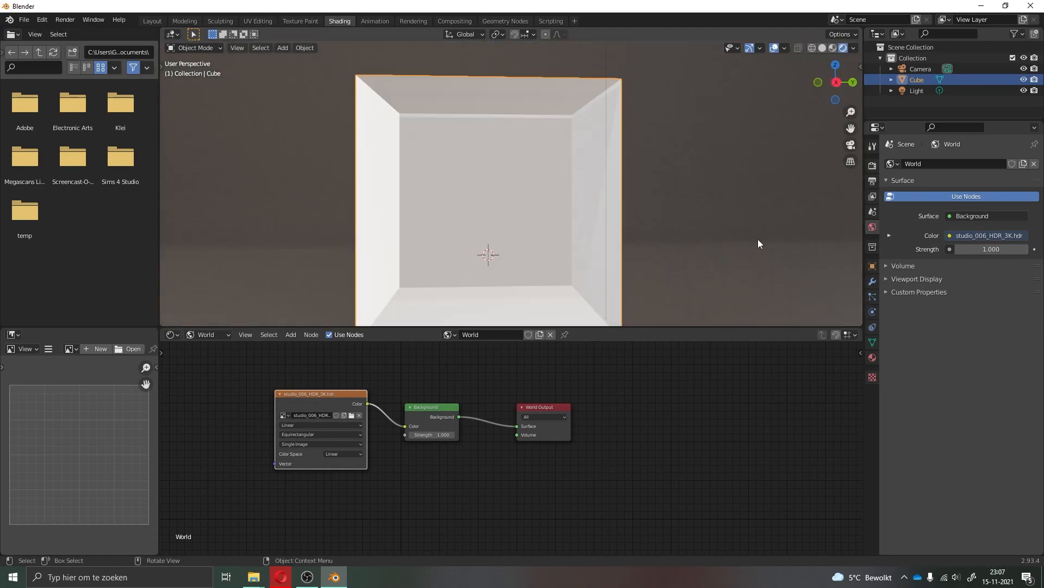
Return to the Layout workspace, create a new collection in the scene, and rename it "DAE"
{"action": "left_click", "coordinate": [151, 21]}
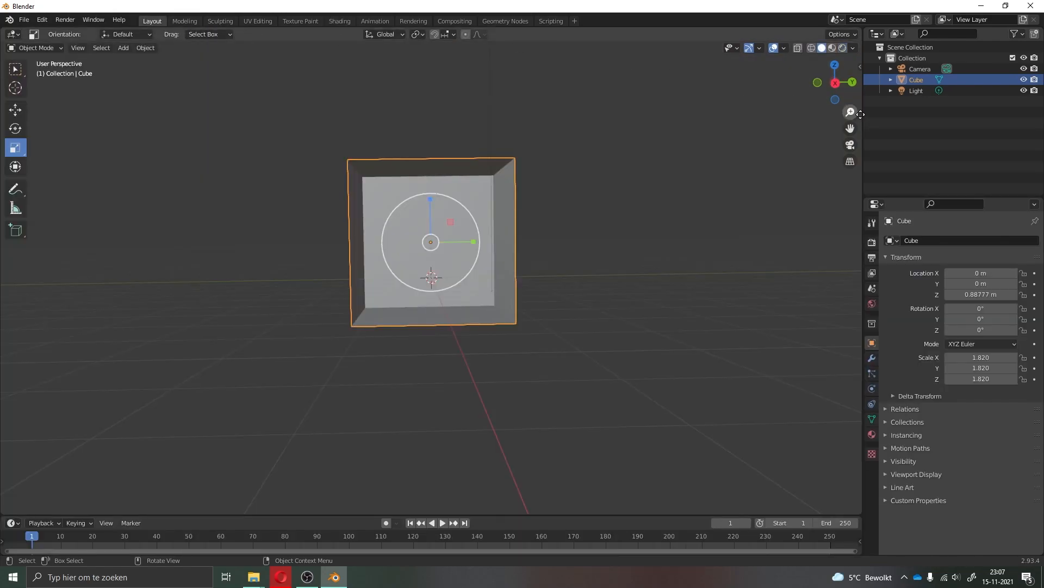
{"action": "right_click", "coordinate": [909, 124]}
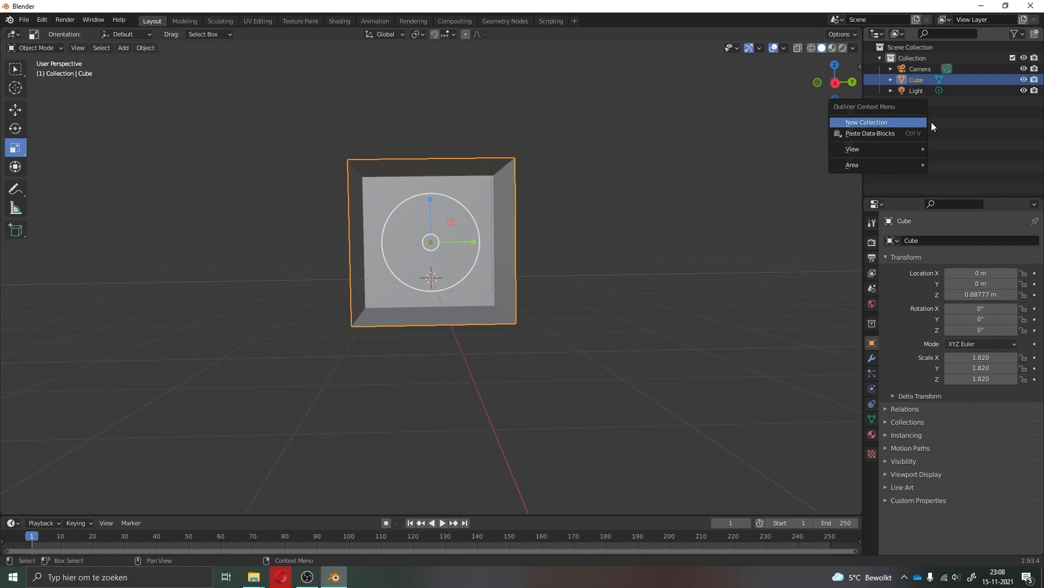
{"action": "left_click", "coordinate": [902, 123]}
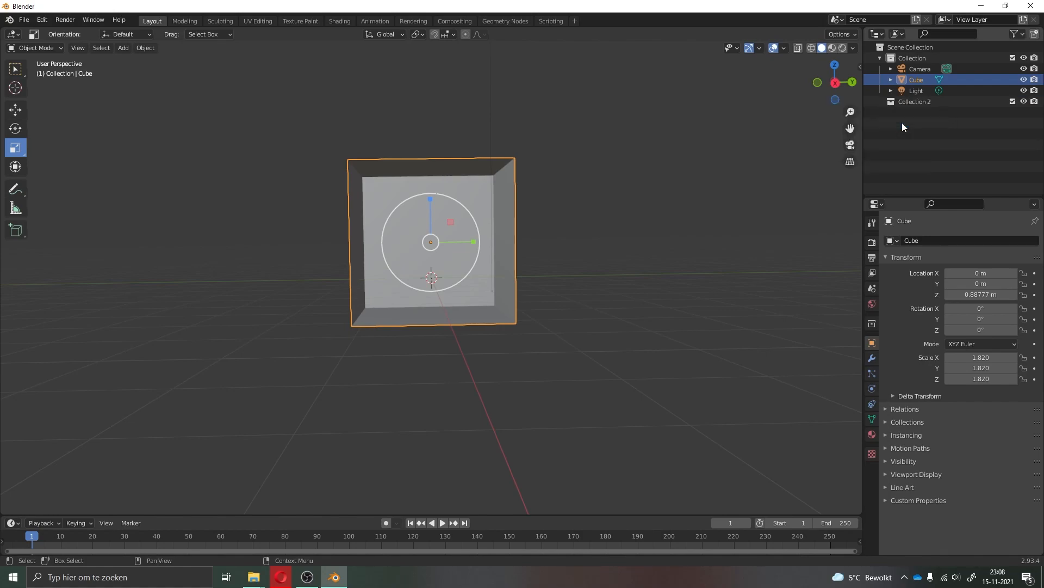
{"action": "double_click", "coordinate": [911, 102]}
{"action": "type", "text": "DAE"}
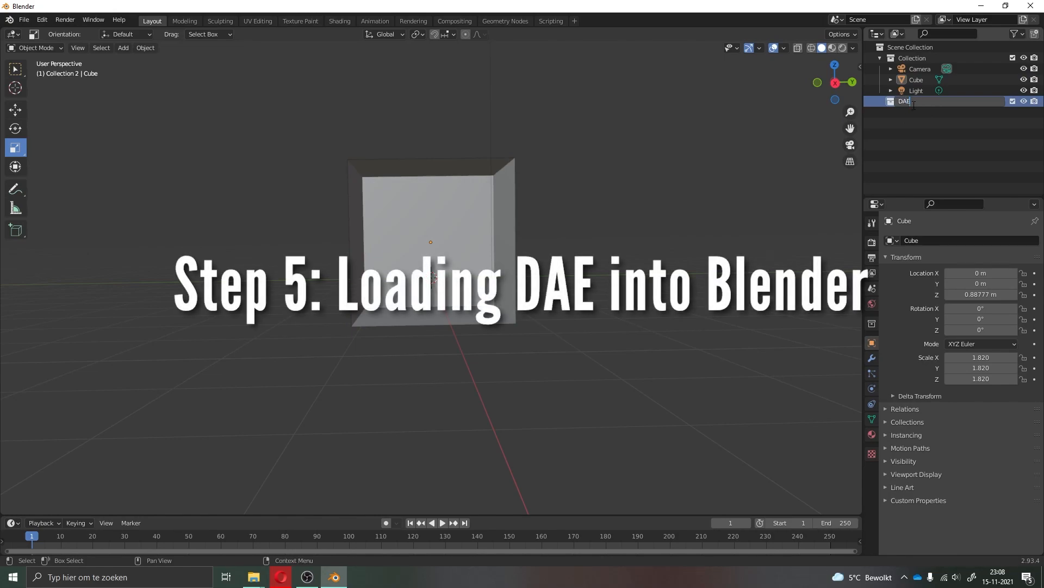
{"action": "key", "text": "Return"}
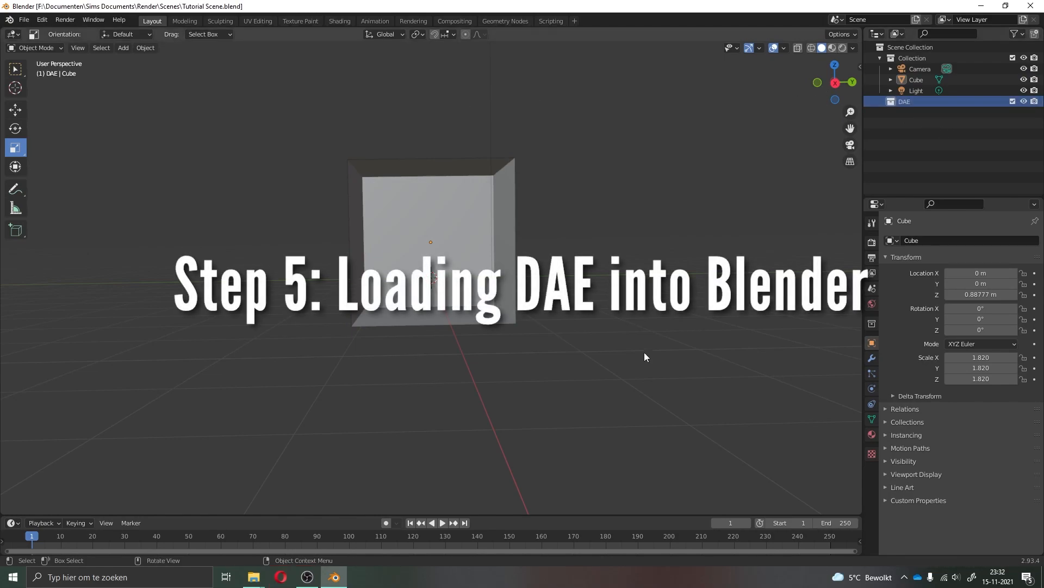
Import the Collada file "SamaraStarnes TUTORIAL.dae" from the Render\Models\Samara folder into the DAE collection
{"action": "left_click", "coordinate": [23, 20]}
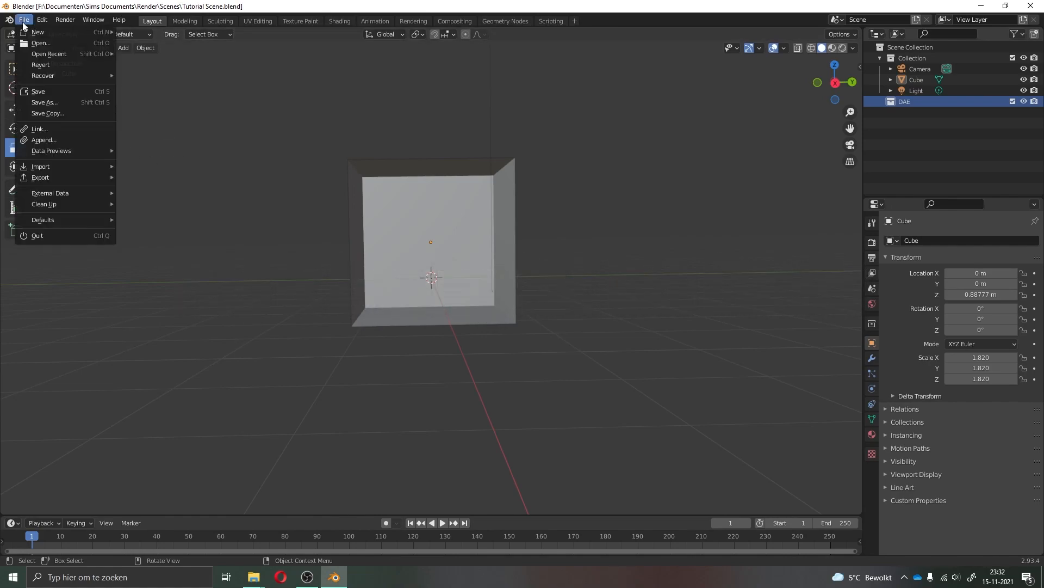
{"action": "mouse_move", "coordinate": [94, 167]}
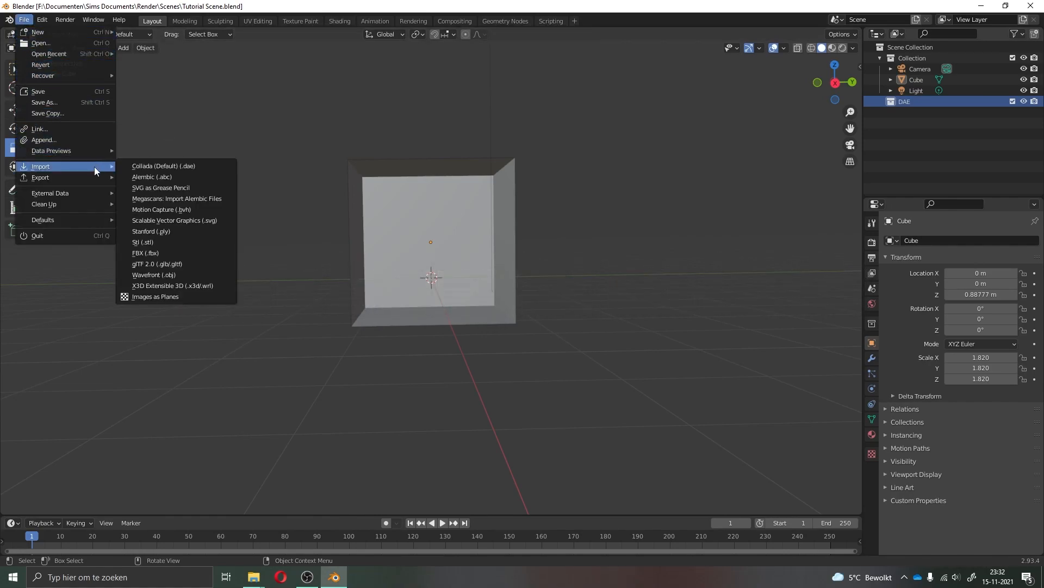
{"action": "left_click", "coordinate": [198, 165]}
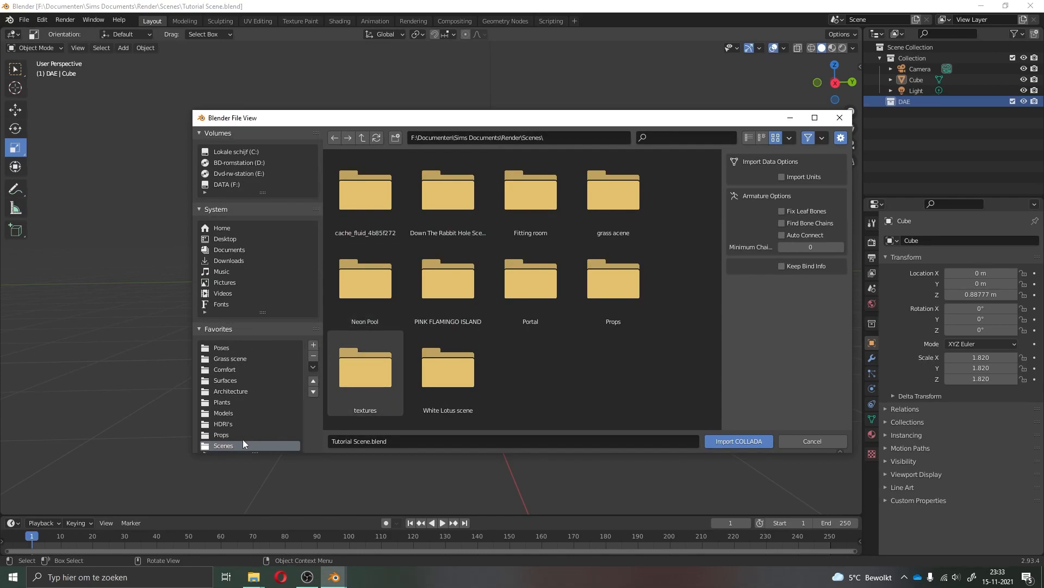
{"action": "left_click", "coordinate": [235, 414]}
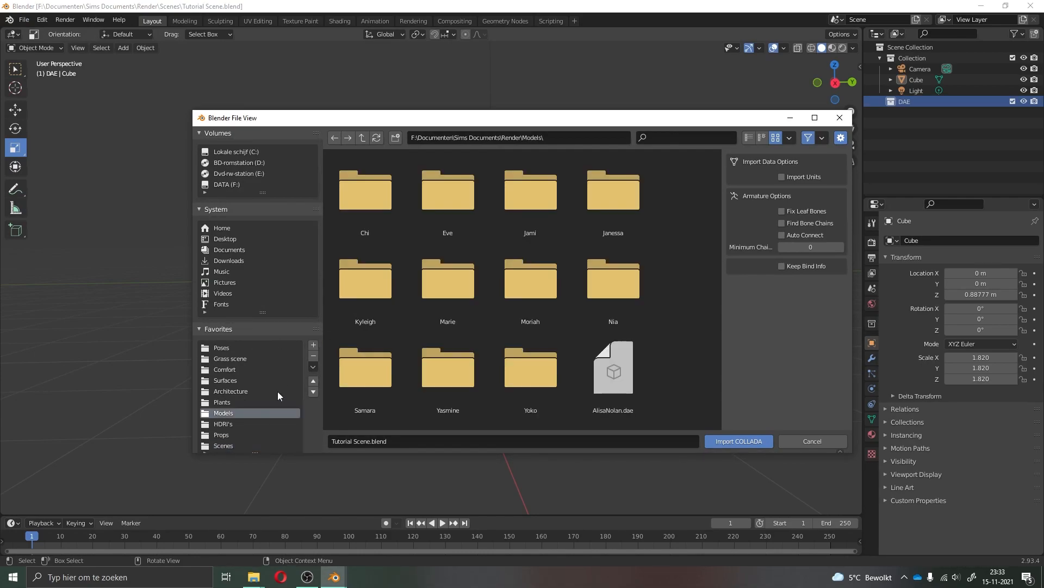
{"action": "left_click", "coordinate": [333, 386]}
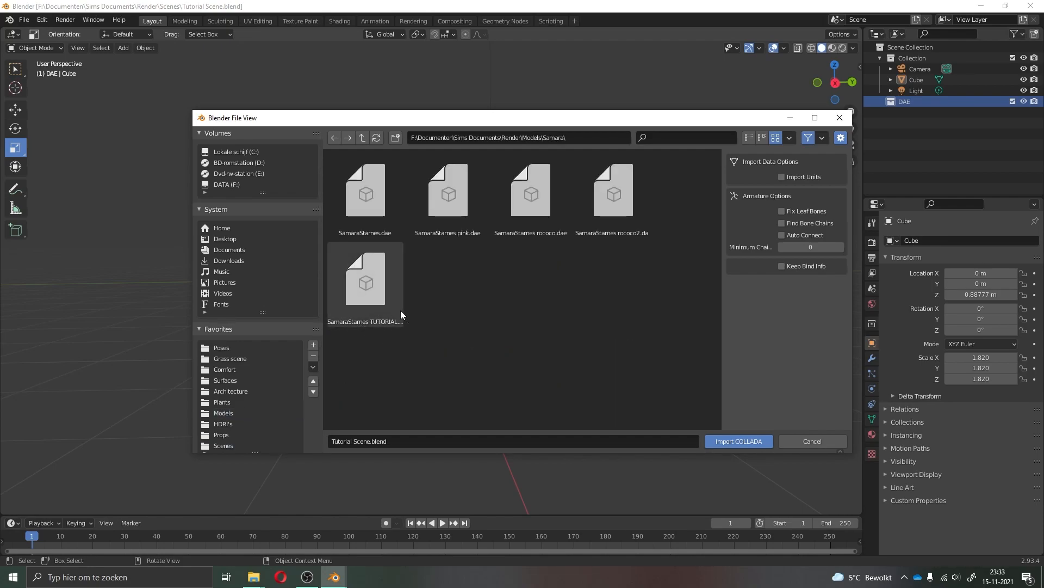
{"action": "left_click", "coordinate": [390, 299]}
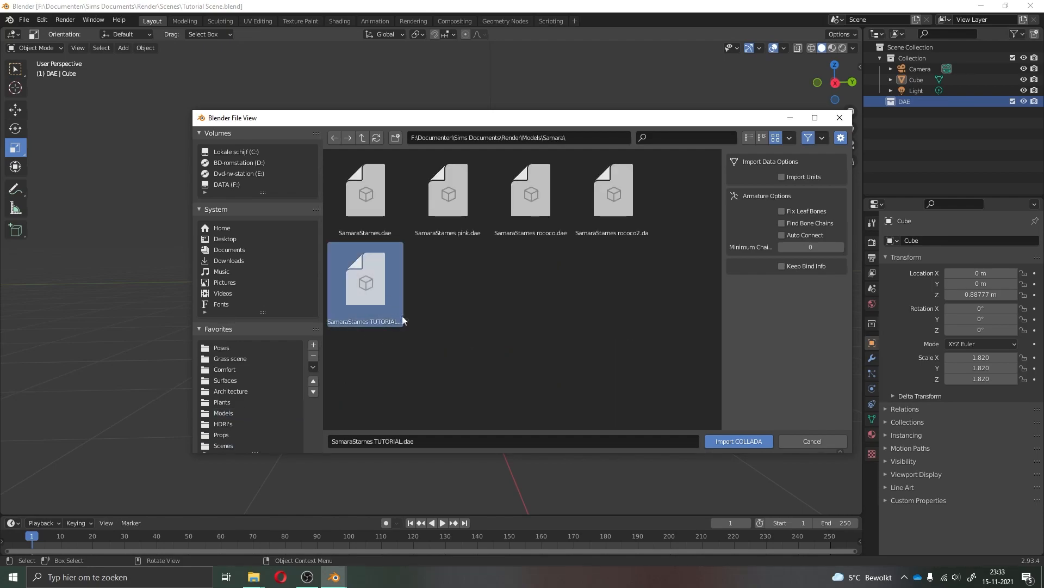
{"action": "left_click", "coordinate": [737, 441]}
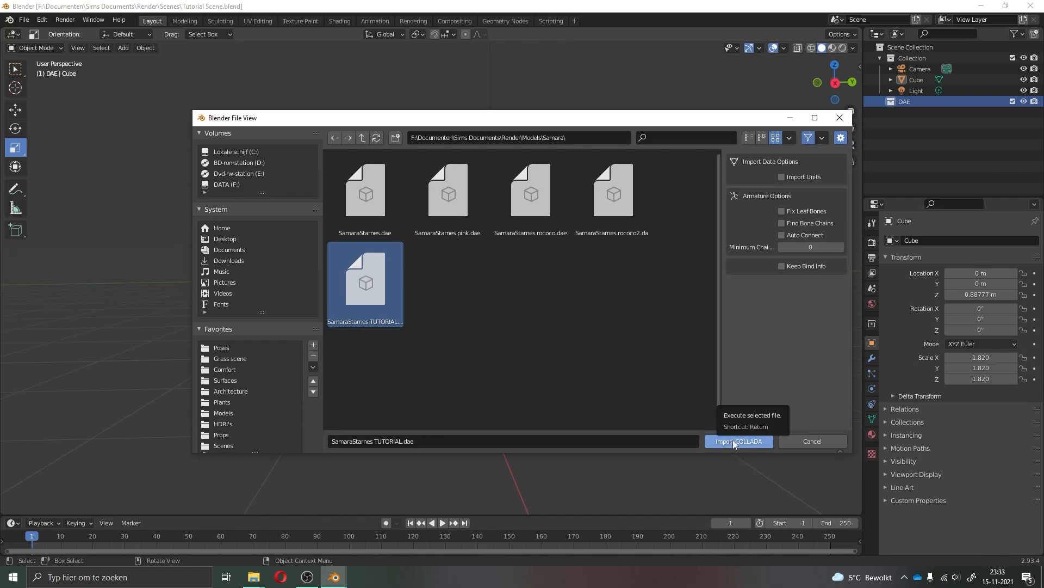
{"action": "left_click", "coordinate": [734, 442]}
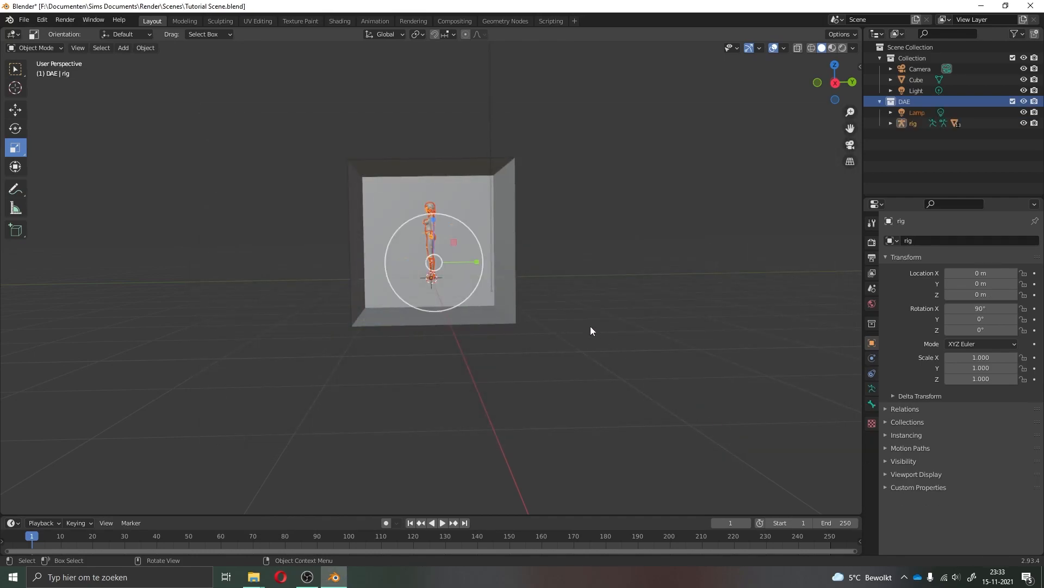
Inspect the imported sim up close and delete the Lamp object that came in with it in the DAE collection
{"action": "scroll", "coordinate": [462, 198], "scroll_direction": "up", "scroll_amount": 5}
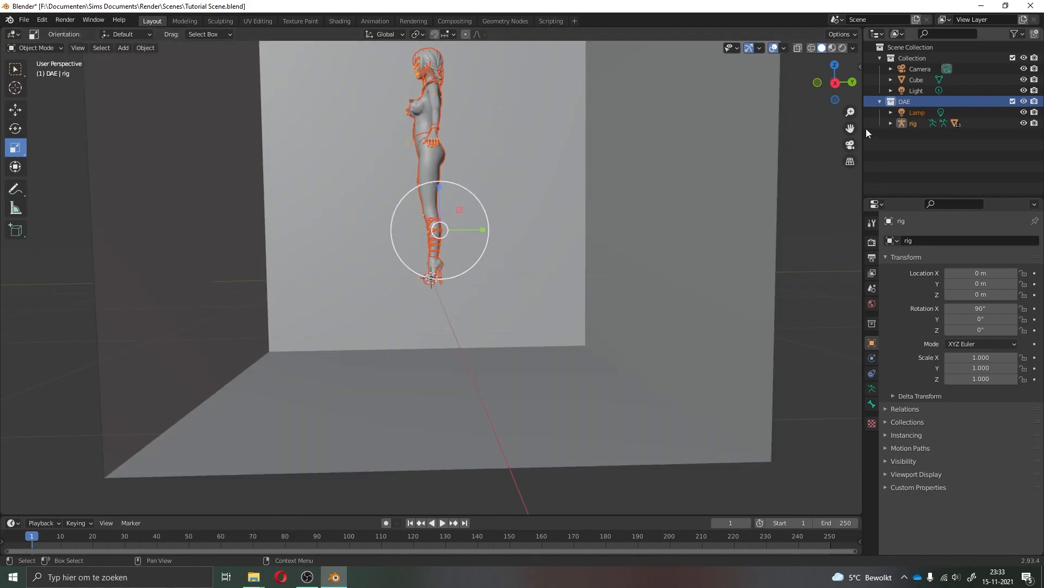
{"action": "left_click_drag", "start_coordinate": [850, 129], "coordinate": [855, 279]}
{"action": "scroll", "coordinate": [455, 269], "scroll_direction": "up", "scroll_amount": 3}
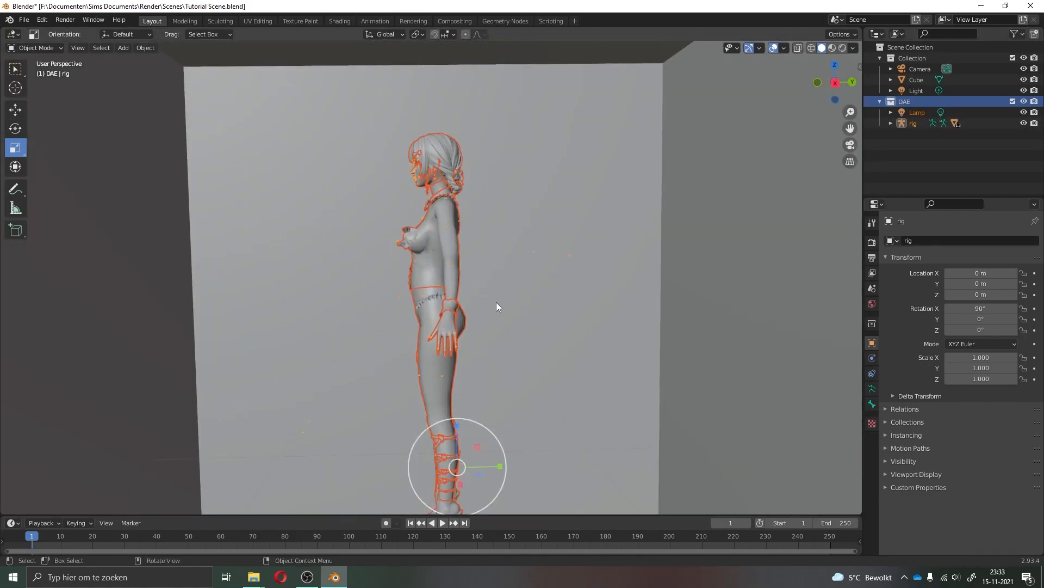
{"action": "scroll", "coordinate": [487, 361], "scroll_direction": "down", "scroll_amount": 1}
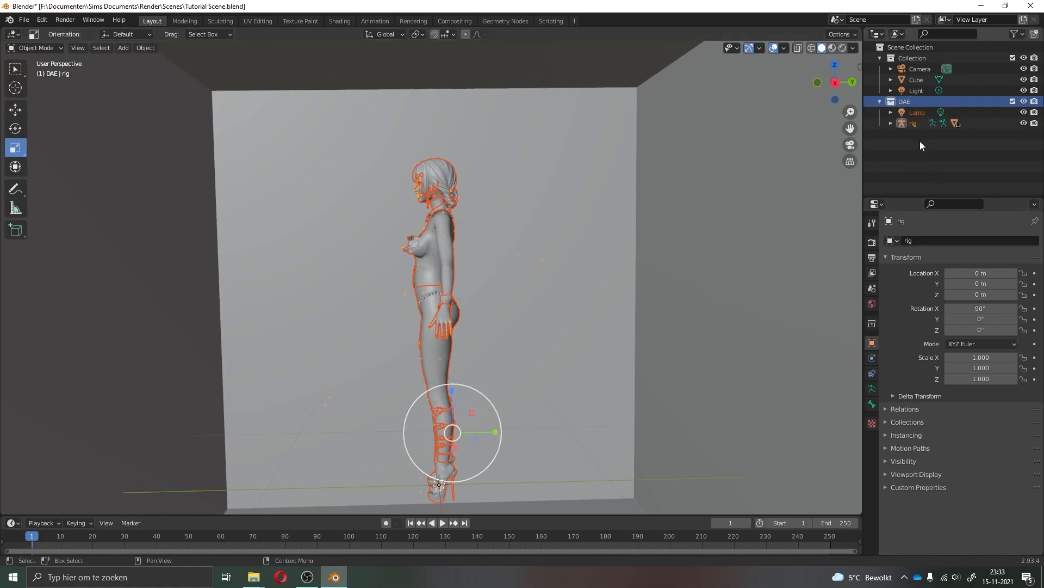
{"action": "left_click", "coordinate": [919, 113]}
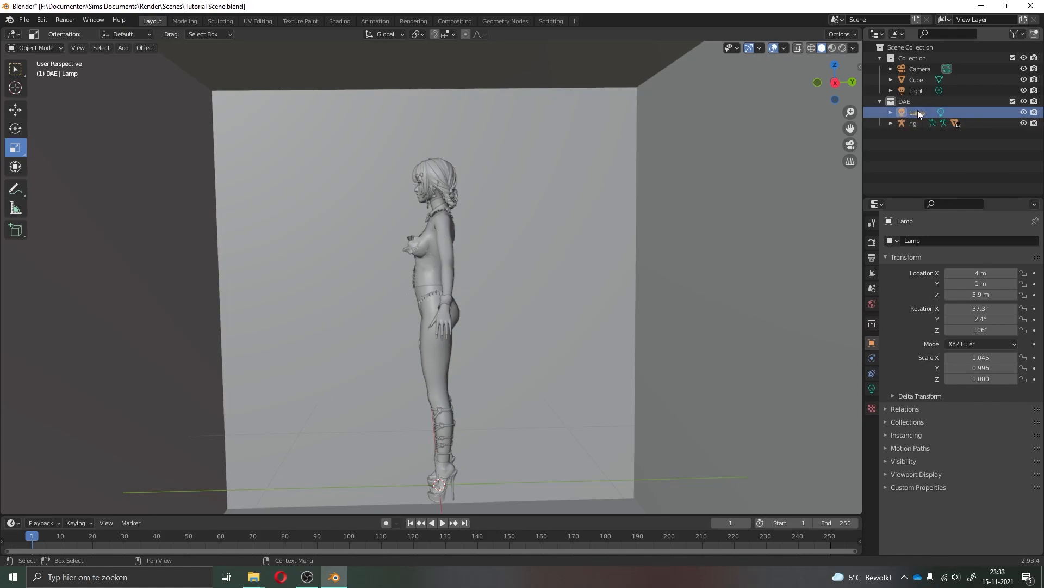
{"action": "right_click", "coordinate": [906, 119]}
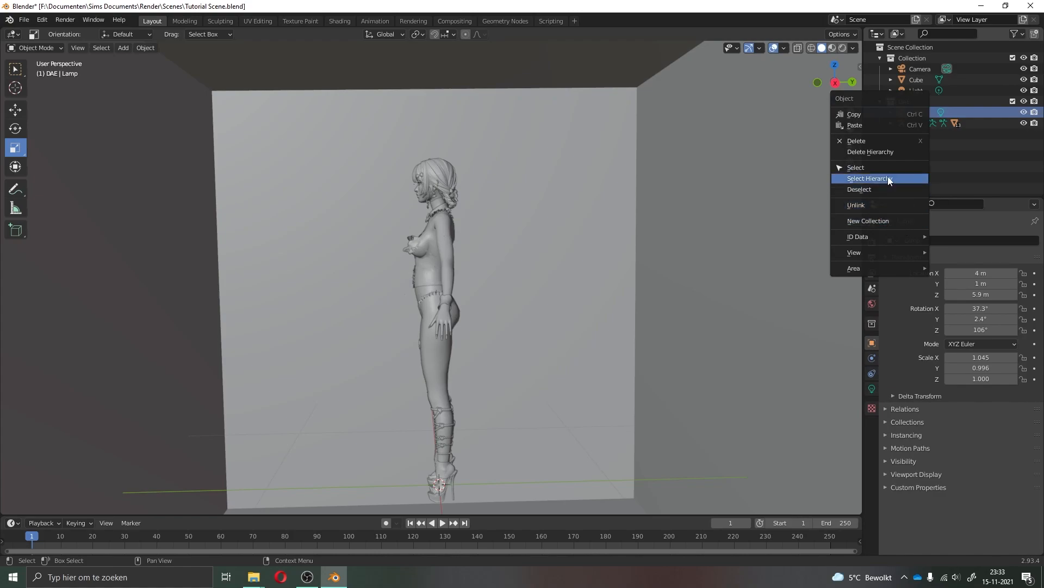
{"action": "left_click", "coordinate": [882, 139]}
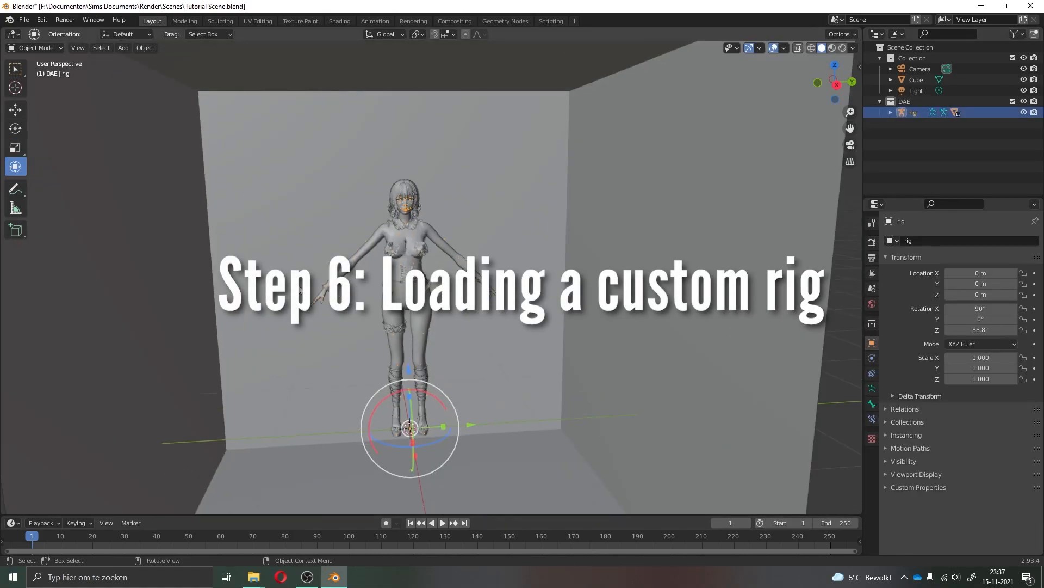
Switch the sim's rig from Object Mode to Pose Mode and rotate the thumb bone b_L_Thumb2__
{"action": "middle_click_drag", "start_coordinate": [484, 328], "coordinate": [475, 323]}
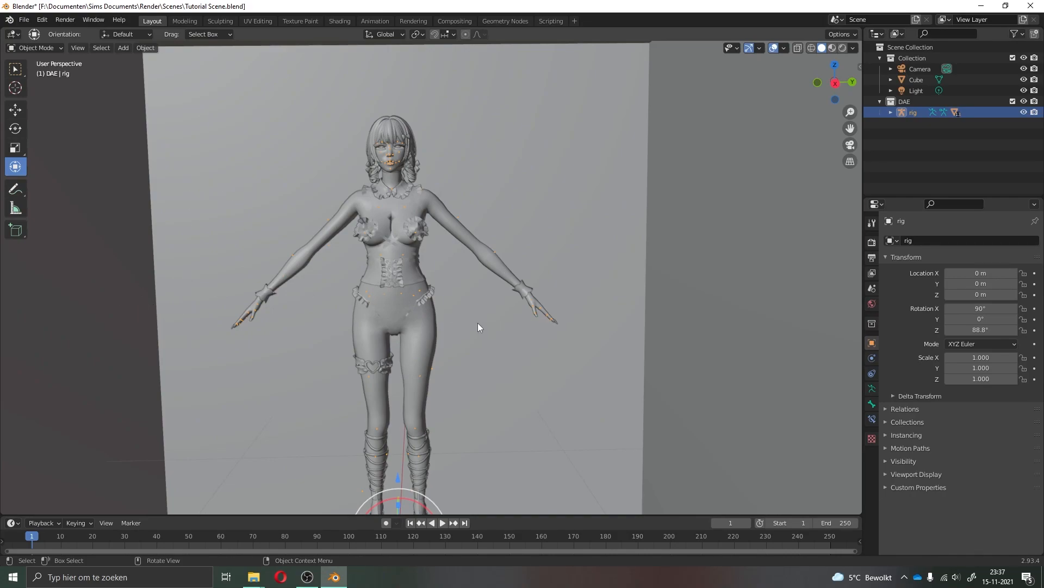
{"action": "scroll", "coordinate": [476, 321], "scroll_direction": "up", "scroll_amount": 2}
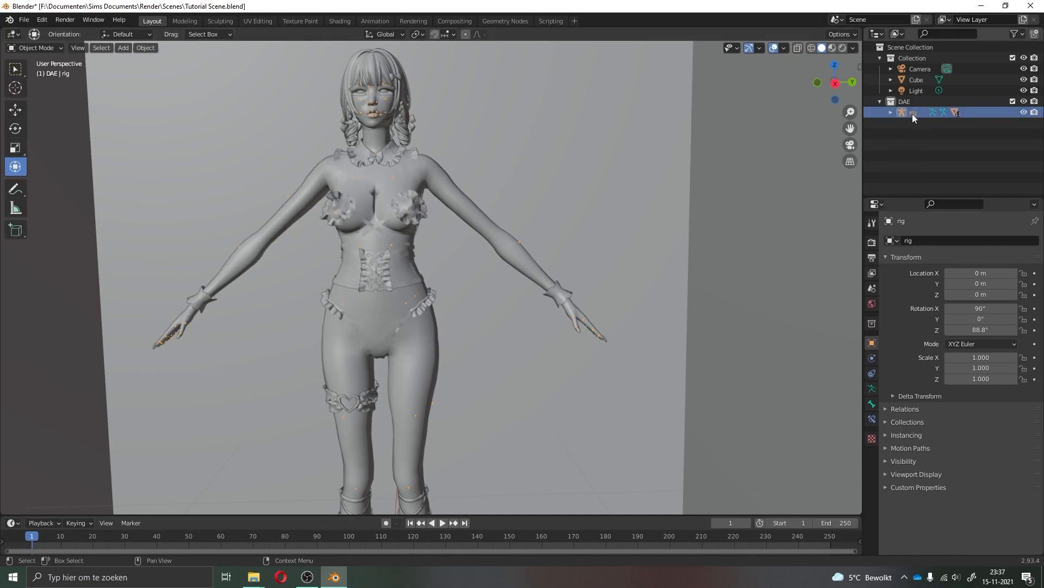
{"action": "middle_click_drag", "start_coordinate": [667, 354], "coordinate": [719, 351]}
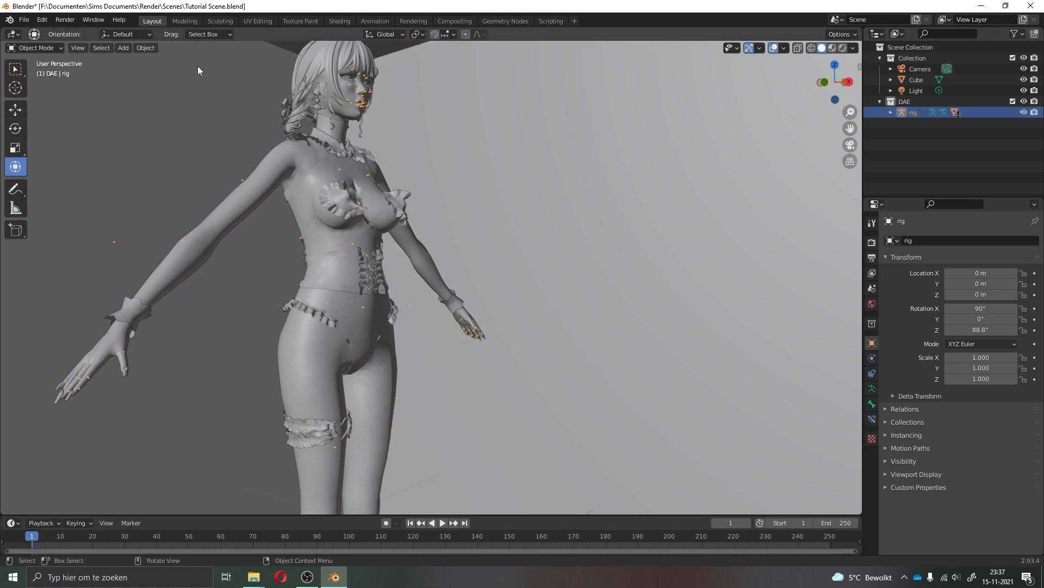
{"action": "left_click", "coordinate": [33, 48]}
{"action": "left_click", "coordinate": [49, 84]}
{"action": "key", "text": "r"}
{"action": "left_click", "coordinate": [506, 324]}
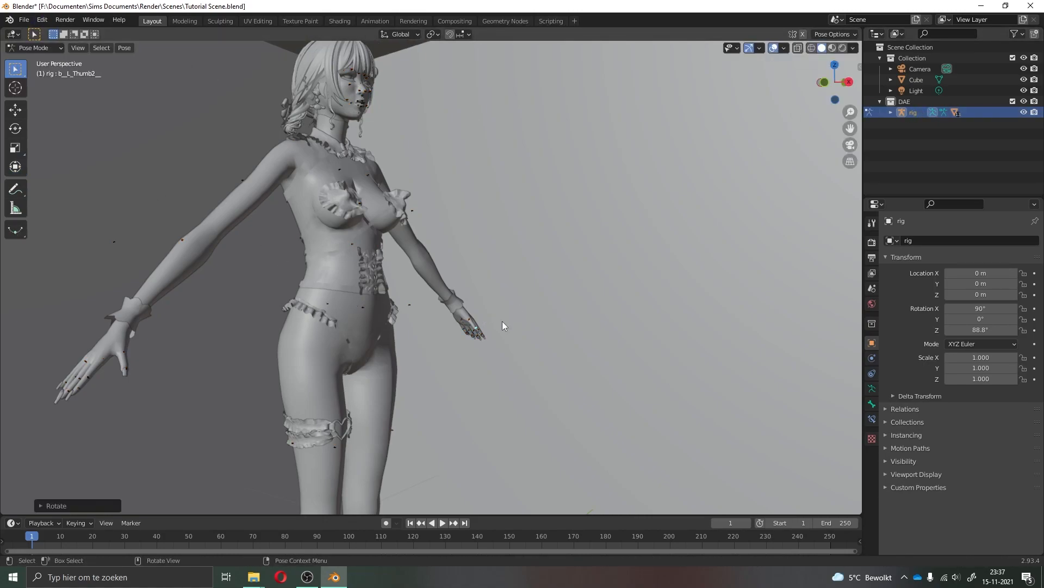
Try rotating the left middle finger bone b_L_Mid1__ and undo the rotation
{"action": "scroll", "coordinate": [473, 332], "scroll_direction": "up", "scroll_amount": 5}
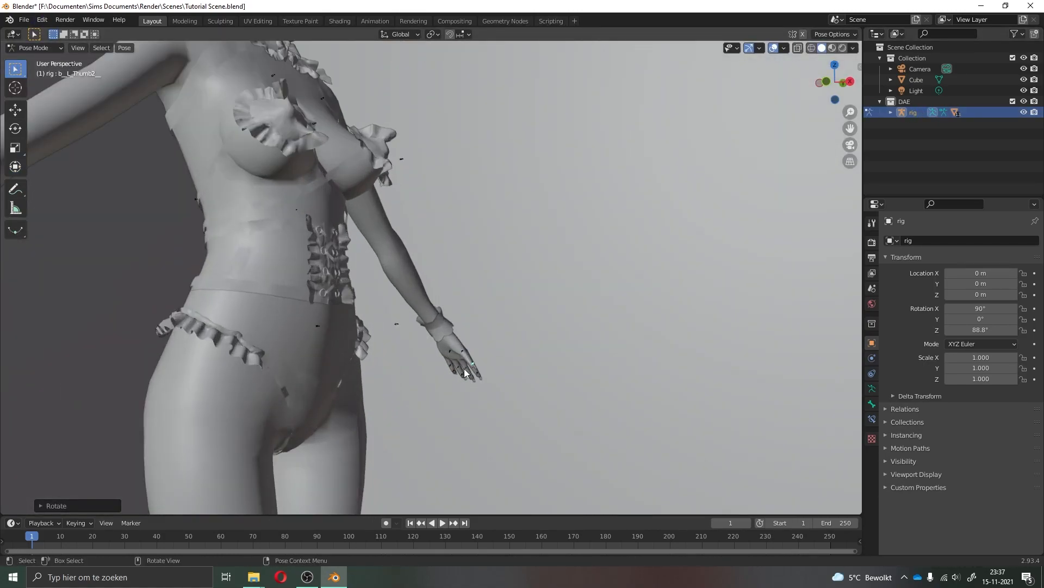
{"action": "left_click", "coordinate": [472, 375]}
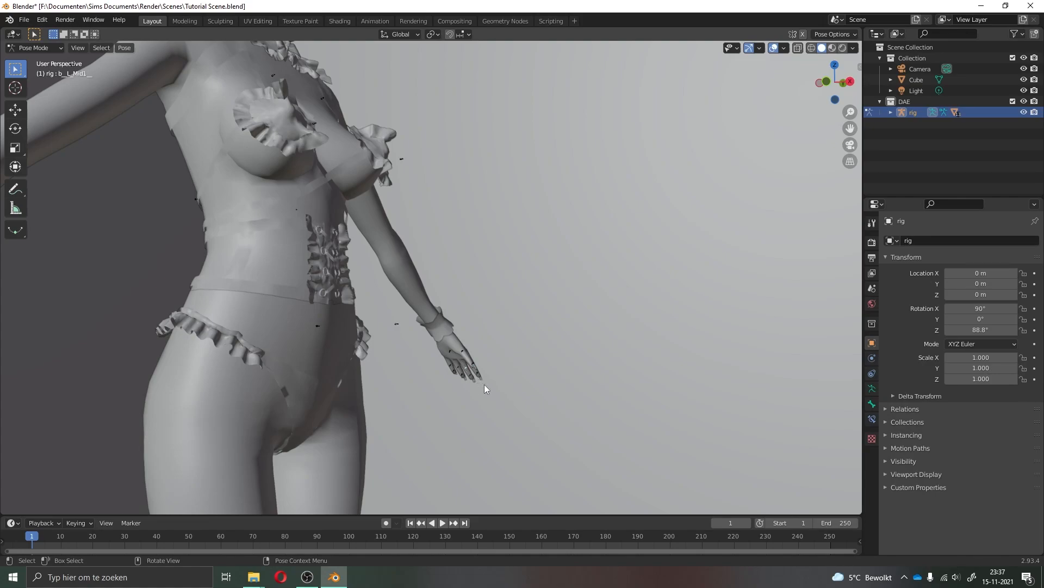
{"action": "key", "text": "r"}
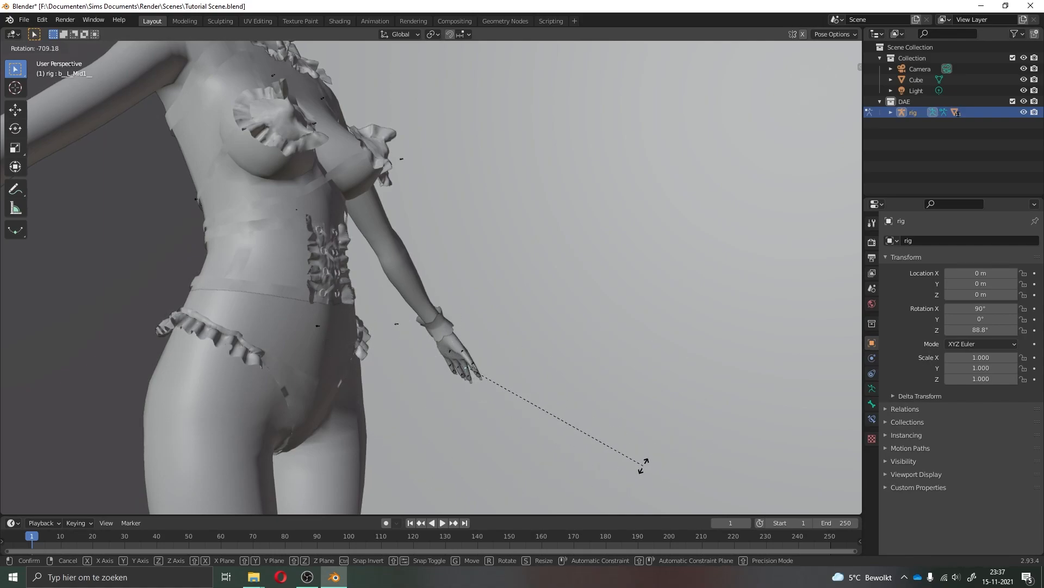
{"action": "key", "text": "r"}
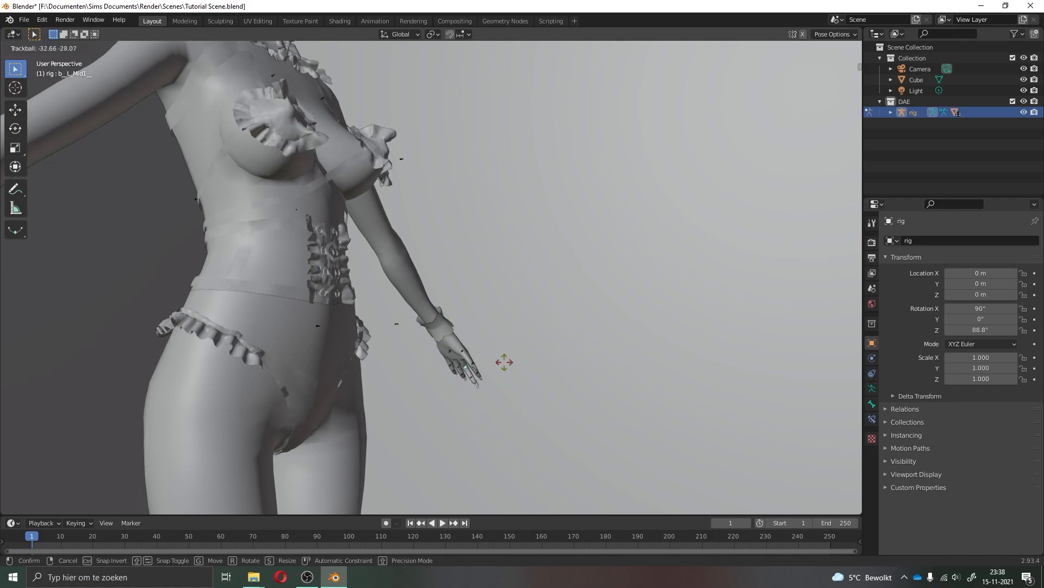
{"action": "key", "text": "r"}
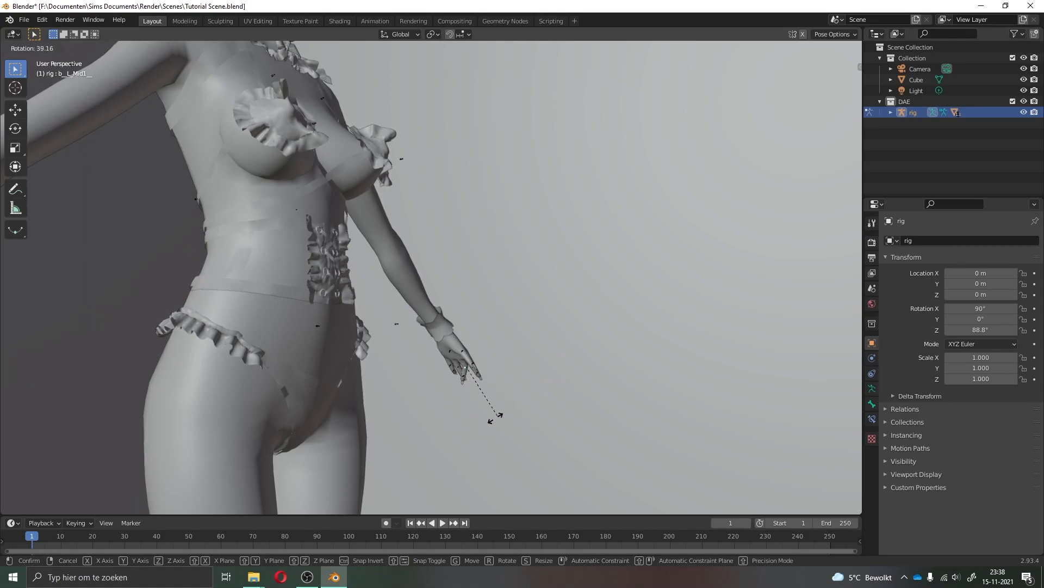
{"action": "left_click", "coordinate": [457, 428]}
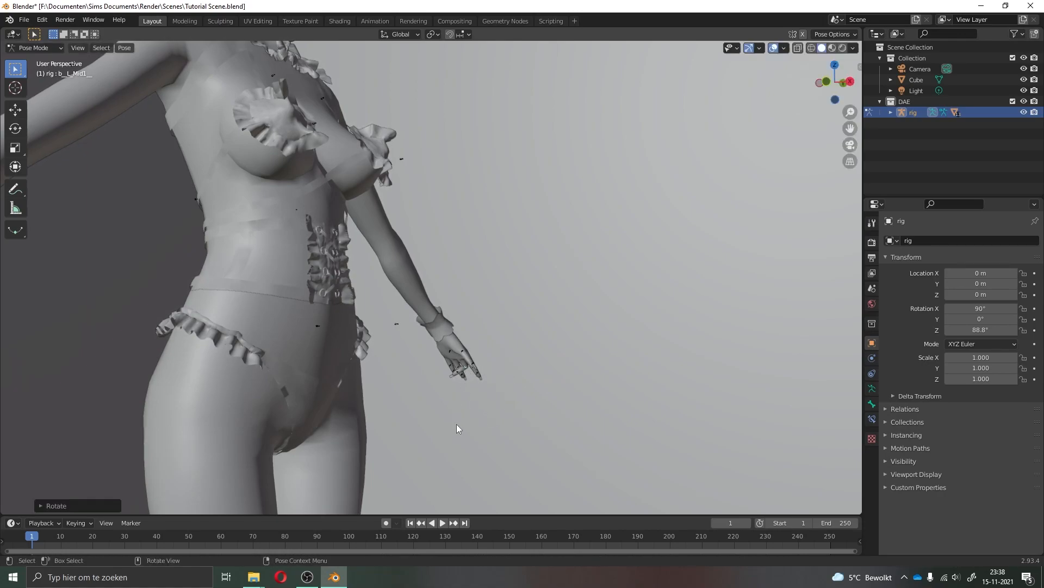
{"action": "middle_click_drag", "start_coordinate": [495, 446], "coordinate": [493, 478]}
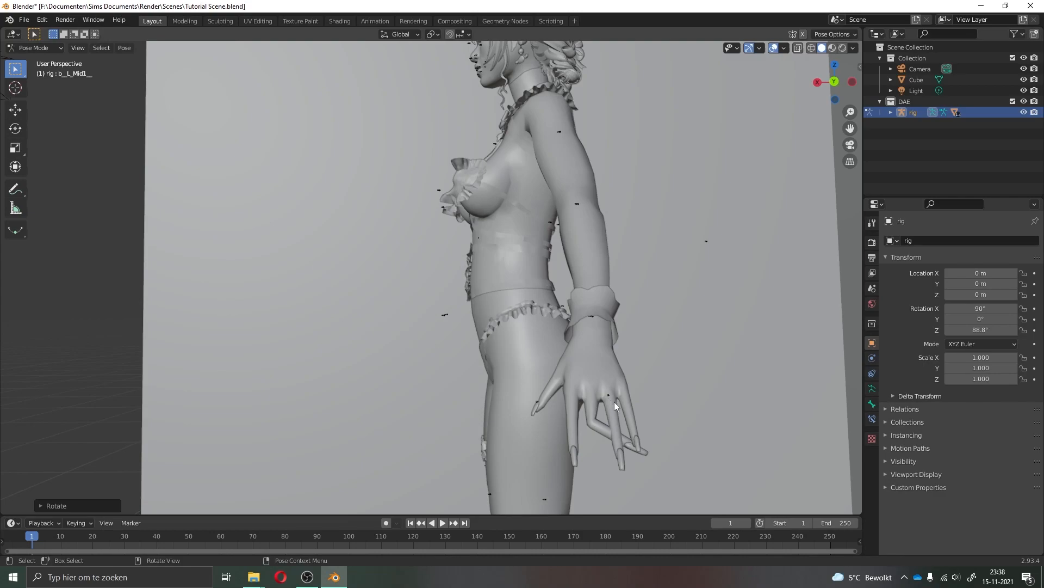
{"action": "key", "text": "ctrl+z"}
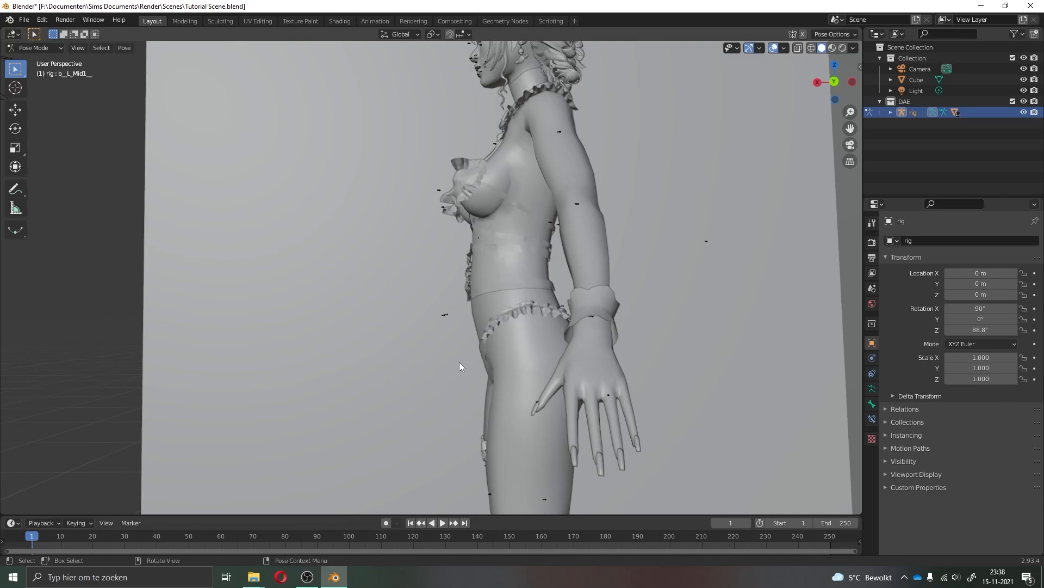
Switch the rig back to Object Mode and delete it from the DAE collection, keeping the sim's meshes
{"action": "middle_click_drag", "start_coordinate": [325, 357], "coordinate": [417, 358]}
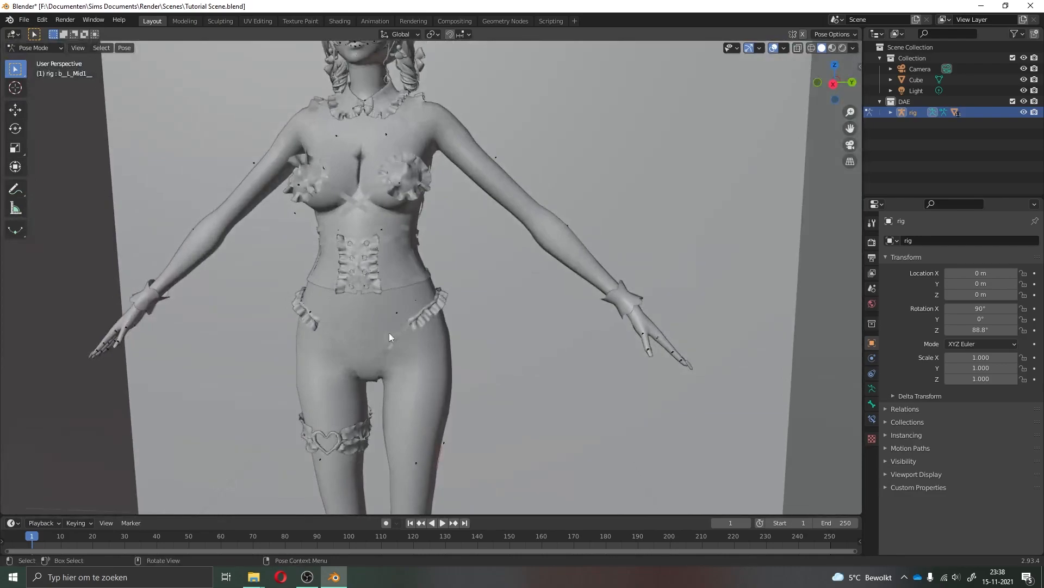
{"action": "left_click", "coordinate": [32, 48]}
{"action": "left_click", "coordinate": [38, 61]}
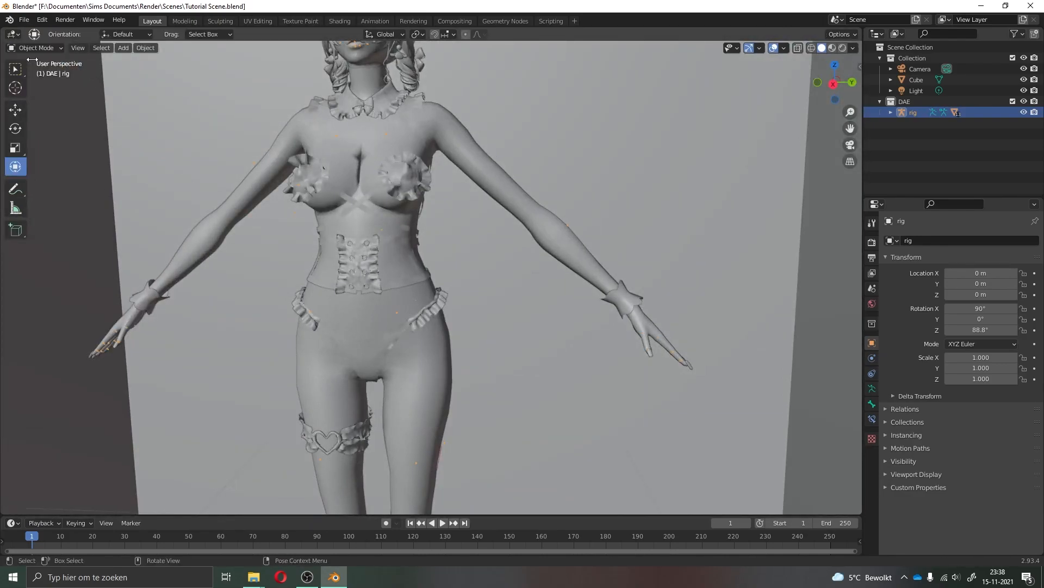
{"action": "scroll", "coordinate": [711, 153], "scroll_direction": "down", "scroll_amount": 2}
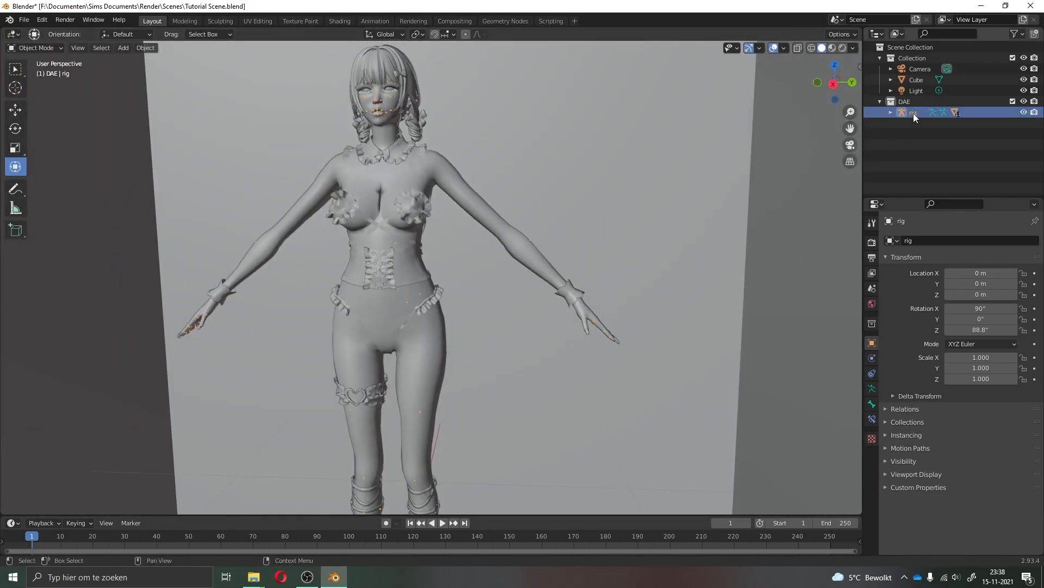
{"action": "key", "text": "Delete"}
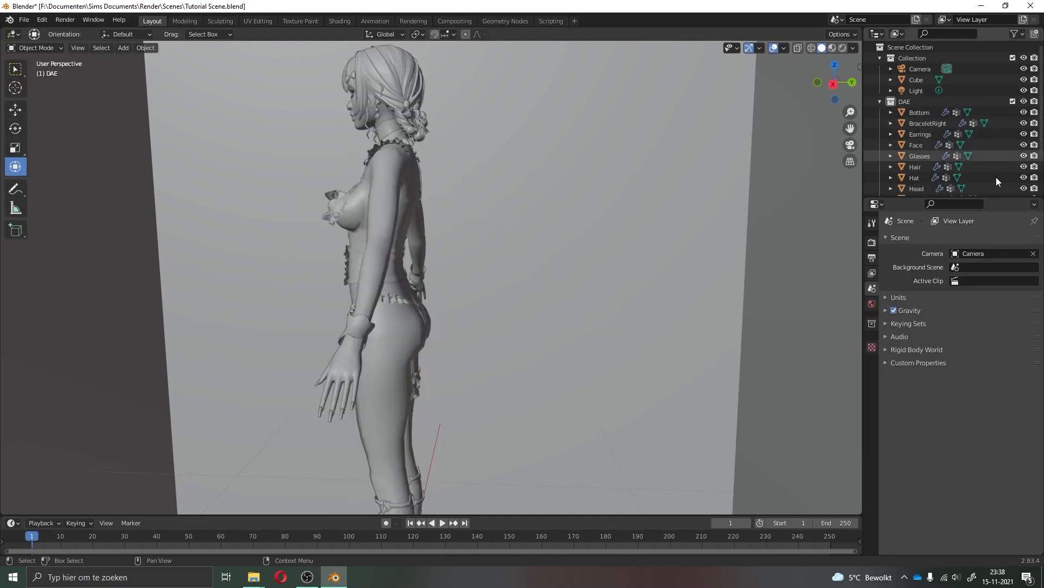
Rotate the Cube backdrop to about -91.4° on Z so its open side is in front of the sim
{"action": "scroll", "coordinate": [452, 349], "scroll_direction": "down", "scroll_amount": 4}
{"action": "scroll", "coordinate": [455, 349], "scroll_direction": "up", "scroll_amount": 2}
{"action": "left_click", "coordinate": [581, 229]}
{"action": "scroll", "coordinate": [595, 286], "scroll_direction": "down", "scroll_amount": 5}
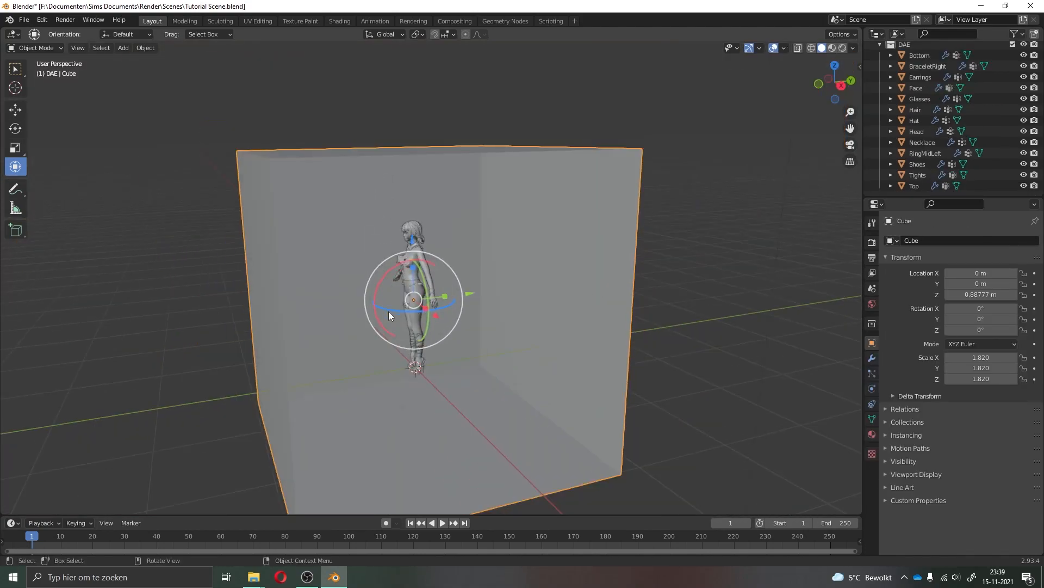
{"action": "left_click_drag", "start_coordinate": [404, 312], "coordinate": [291, 168]}
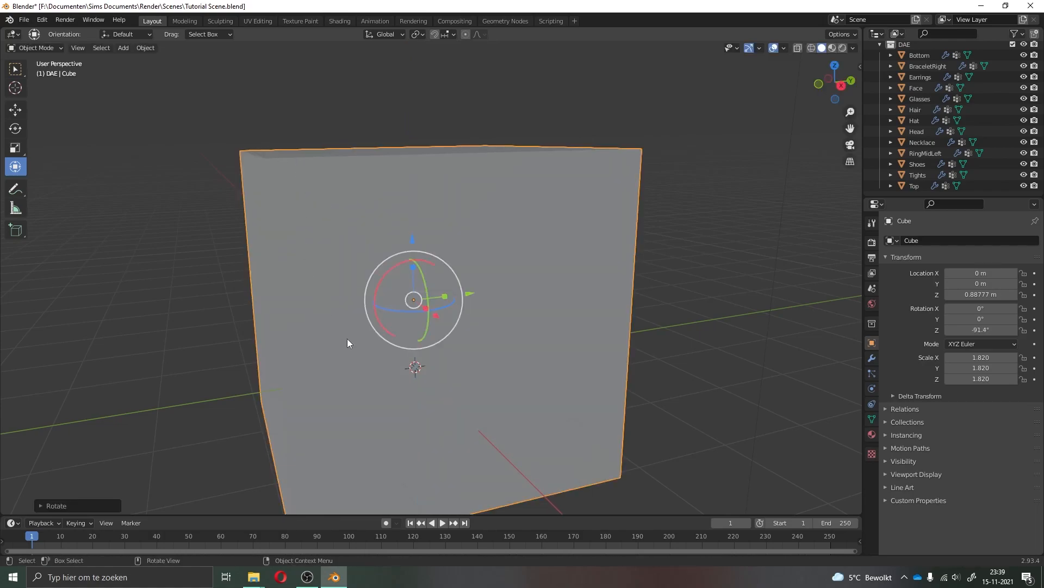
{"action": "scroll", "coordinate": [456, 335], "scroll_direction": "up", "scroll_amount": 4}
{"action": "scroll", "coordinate": [400, 311], "scroll_direction": "up", "scroll_amount": 3}
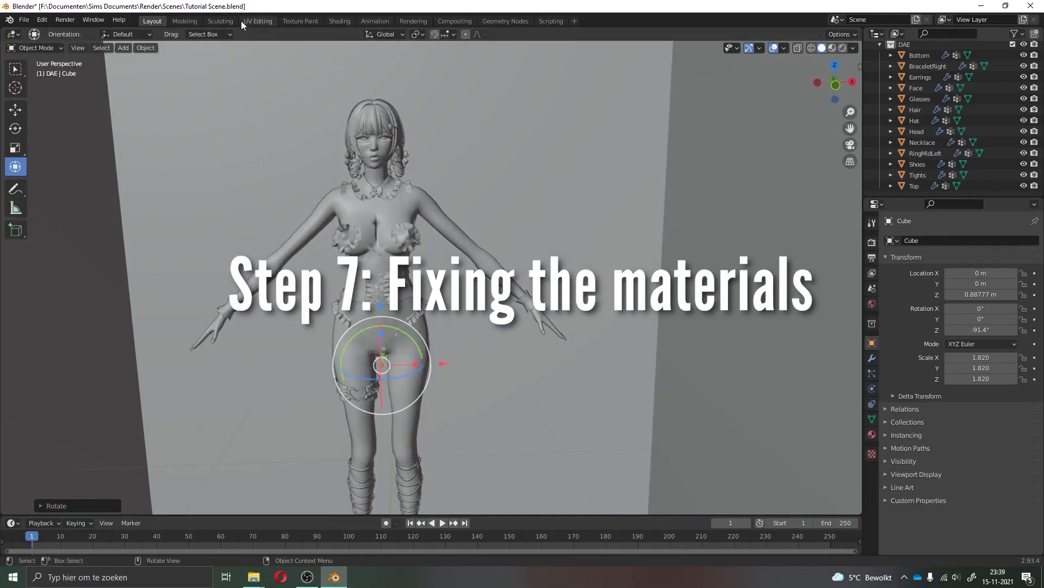
Open the Shading workspace with the viewport in Material Preview, and switch the shader editor from World to Object
{"action": "left_click", "coordinate": [340, 21]}
{"action": "middle_click_drag", "start_coordinate": [651, 173], "coordinate": [734, 165]}
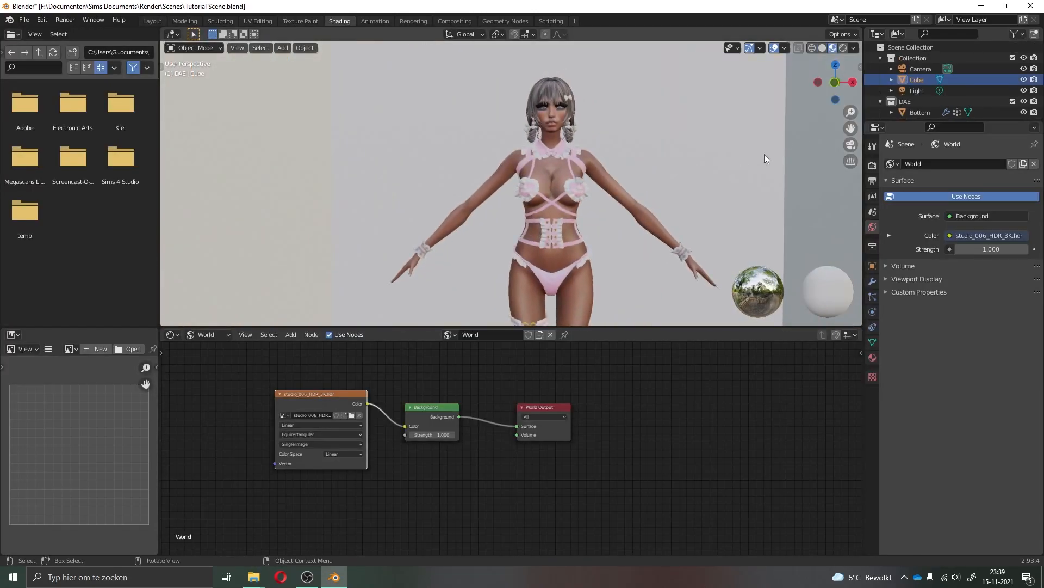
{"action": "left_click", "coordinate": [843, 48]}
{"action": "left_click", "coordinate": [833, 48]}
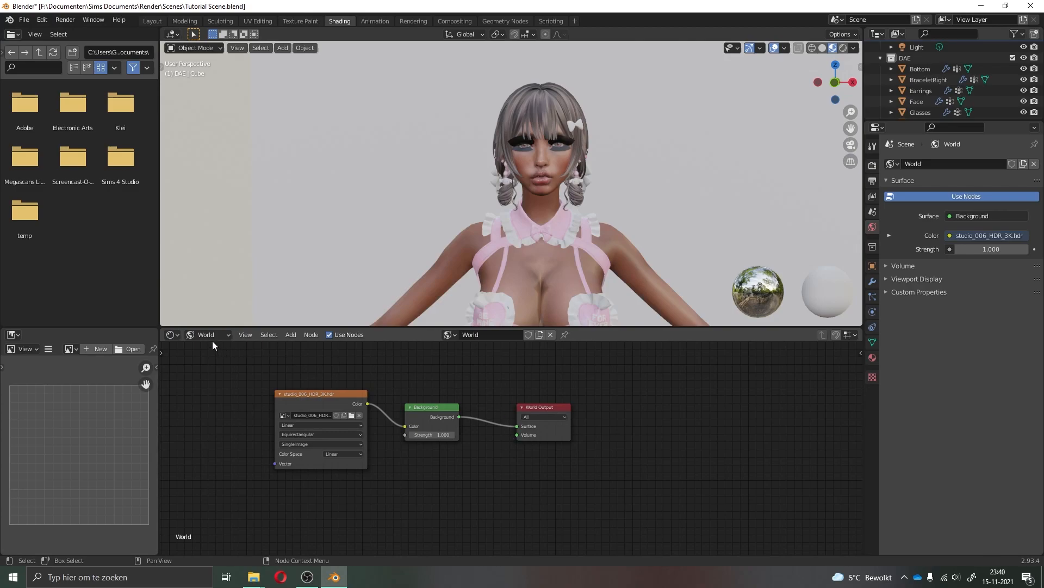
{"action": "left_click", "coordinate": [210, 335]}
{"action": "left_click", "coordinate": [210, 344]}
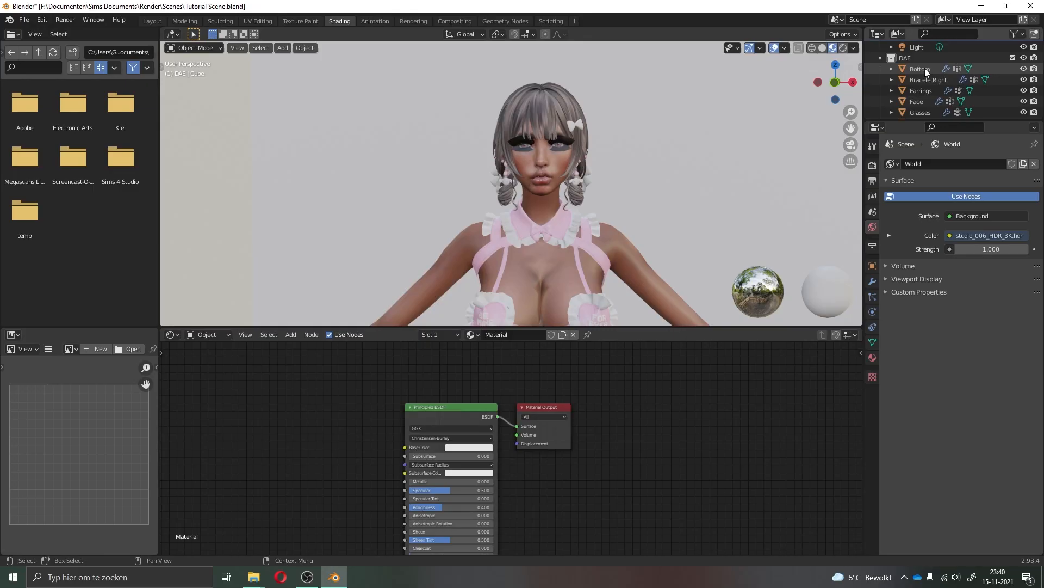
Select the Bottom mesh in the DAE collection and enlarge the shader editor to show the Material_008 nodes
{"action": "left_click", "coordinate": [925, 67]}
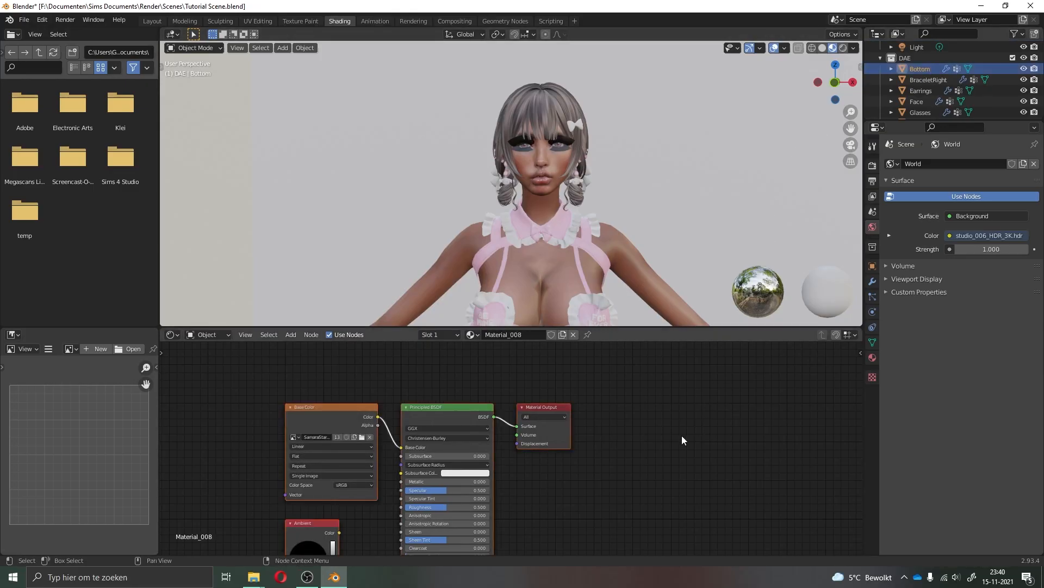
{"action": "scroll", "coordinate": [665, 244], "scroll_direction": "down", "scroll_amount": 2}
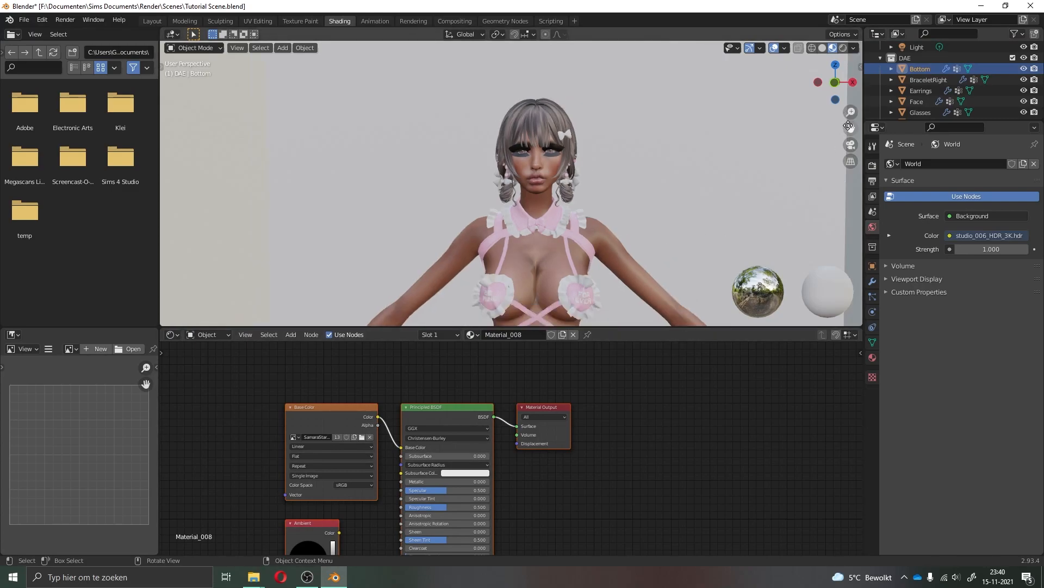
{"action": "left_click_drag", "start_coordinate": [849, 127], "coordinate": [851, 129]}
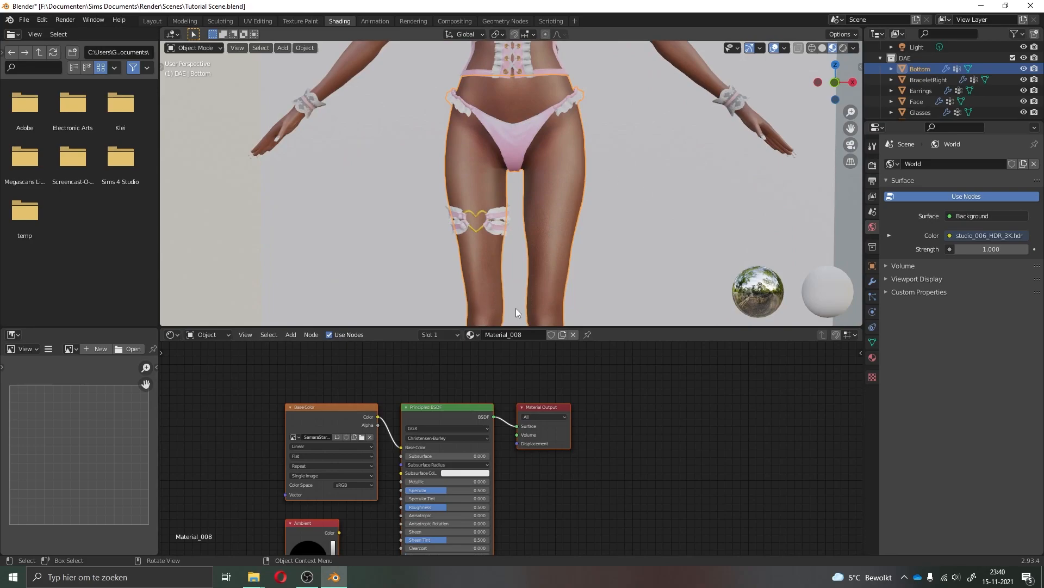
{"action": "middle_click_drag", "start_coordinate": [541, 532], "coordinate": [585, 411]}
{"action": "scroll", "coordinate": [586, 413], "scroll_direction": "down", "scroll_amount": 3}
{"action": "scroll", "coordinate": [599, 458], "scroll_direction": "down", "scroll_amount": 2}
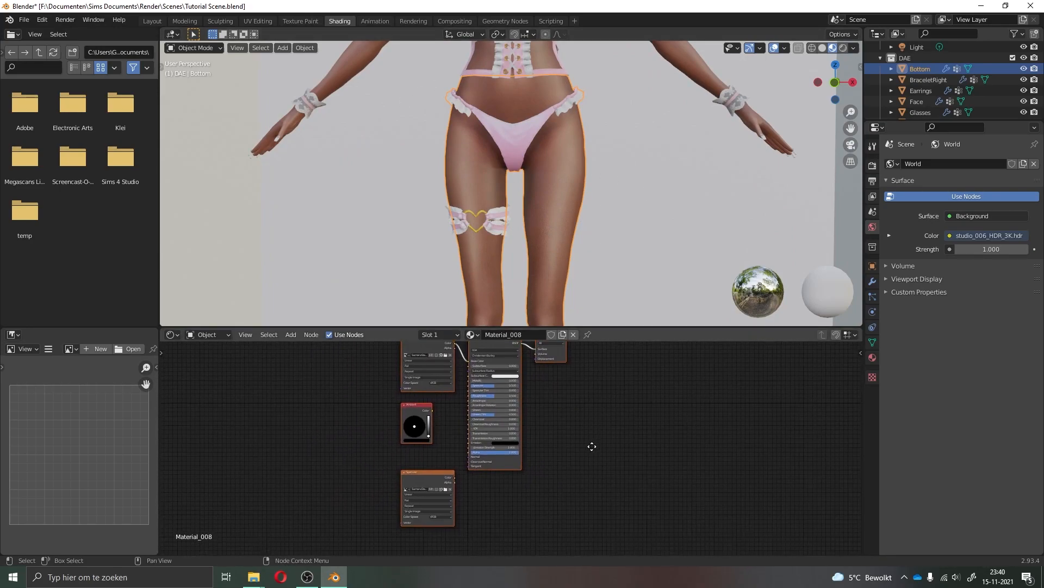
{"action": "left_click_drag", "start_coordinate": [504, 327], "coordinate": [509, 155]}
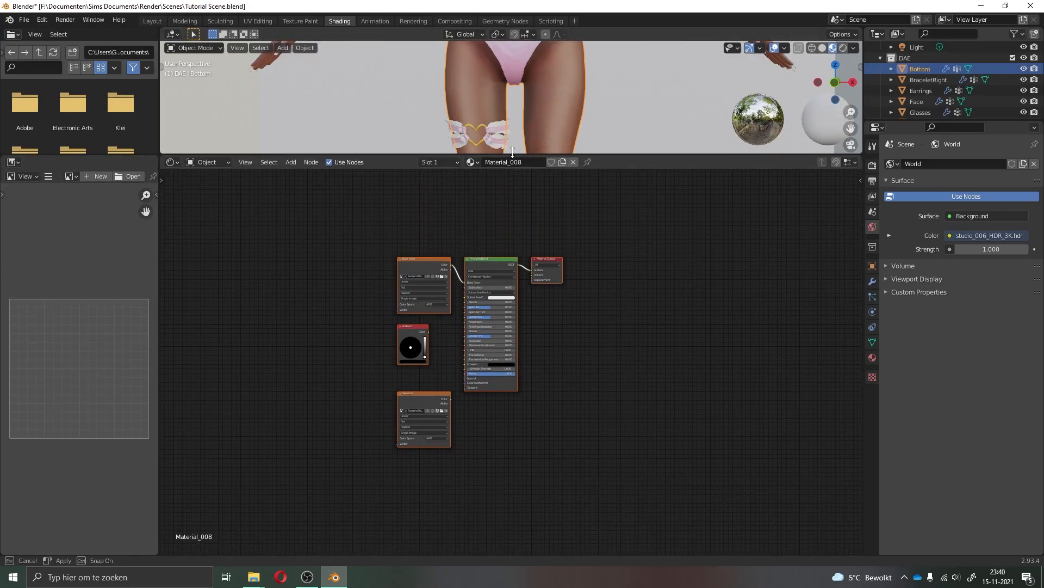
{"action": "middle_click_drag", "start_coordinate": [586, 228], "coordinate": [595, 274]}
{"action": "scroll", "coordinate": [593, 374], "scroll_direction": "up", "scroll_amount": 3}
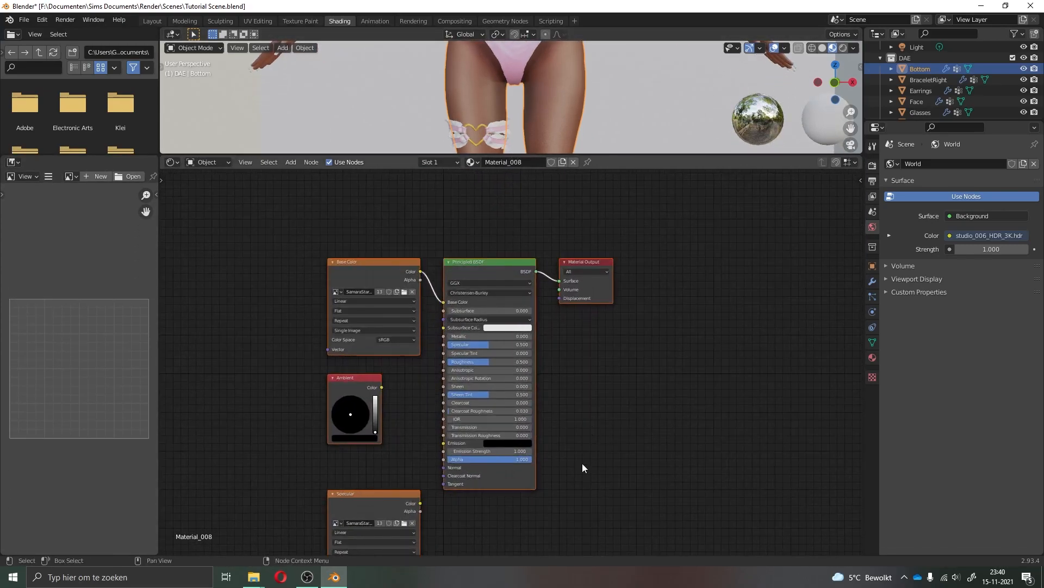
Rearrange the Specular texture and Material Output nodes, and link the Specular node's Color to the Principled BSDF's Specular input
{"action": "middle_click_drag", "start_coordinate": [583, 467], "coordinate": [587, 419]}
{"action": "left_click_drag", "start_coordinate": [385, 446], "coordinate": [376, 320]}
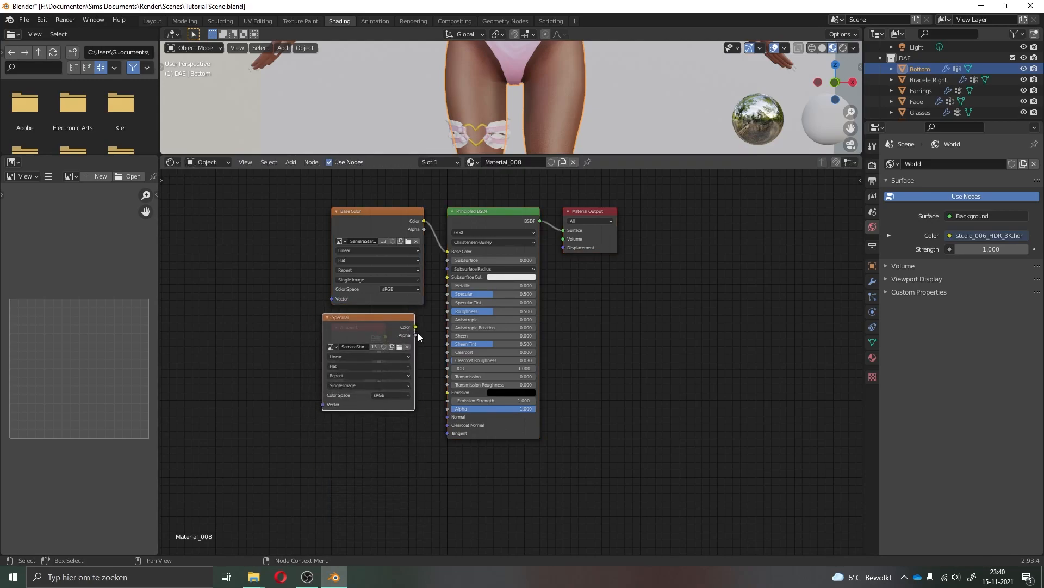
{"action": "middle_click_drag", "start_coordinate": [421, 331], "coordinate": [416, 368]}
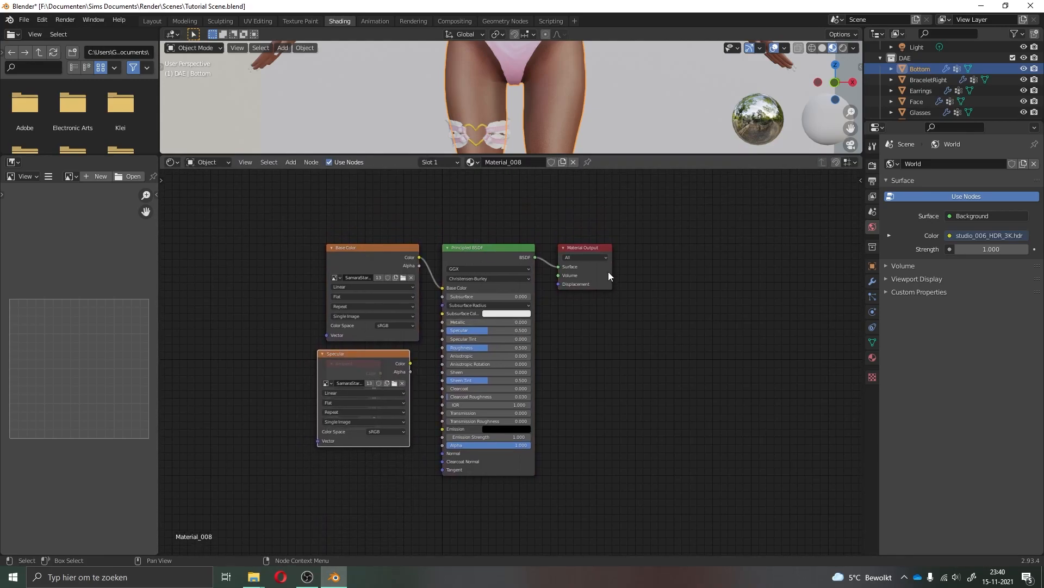
{"action": "left_click_drag", "start_coordinate": [597, 246], "coordinate": [748, 278]}
{"action": "left_click_drag", "start_coordinate": [410, 363], "coordinate": [442, 331]}
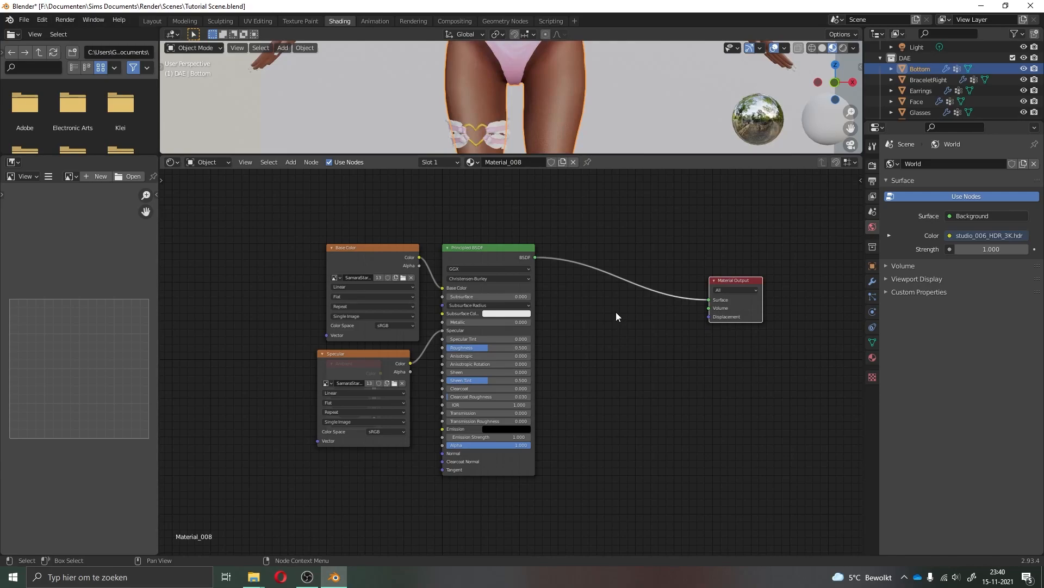
Add a Mix Shader node on the link between the Principled BSDF and the Material Output
{"action": "left_click", "coordinate": [290, 162]}
{"action": "mouse_move", "coordinate": [305, 211]}
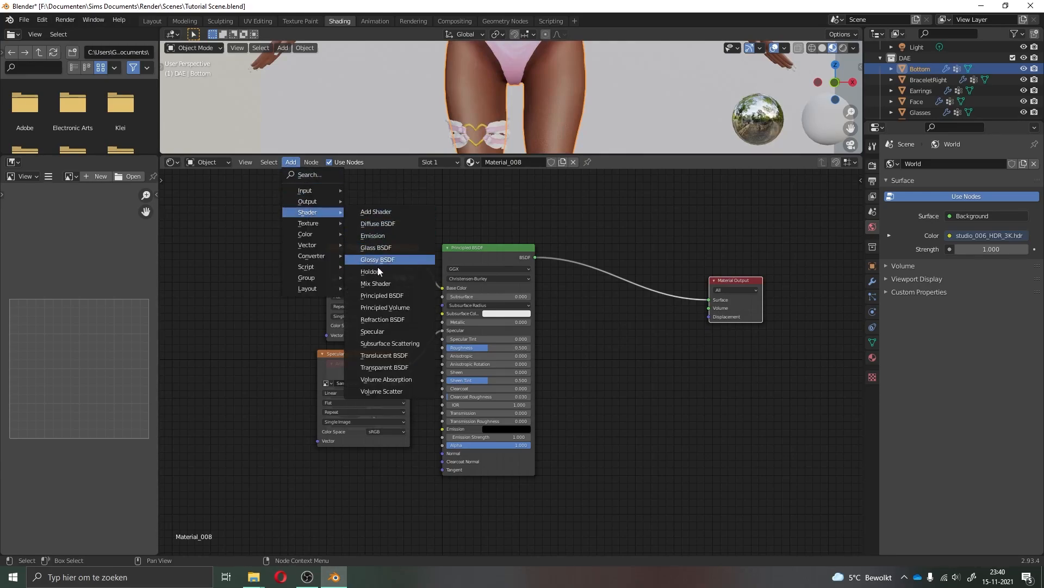
{"action": "left_click", "coordinate": [387, 284]}
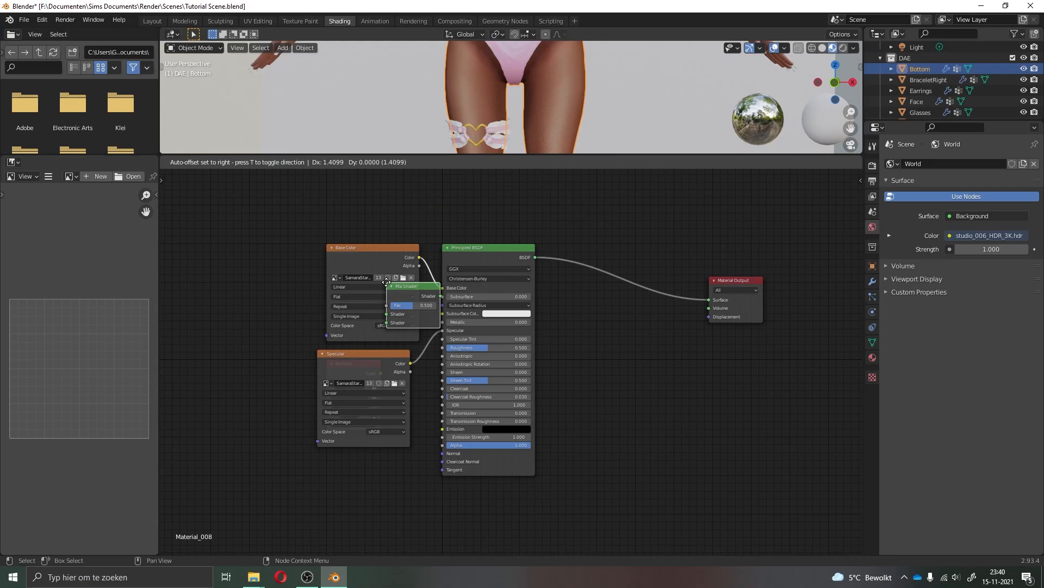
{"action": "left_click", "coordinate": [597, 257]}
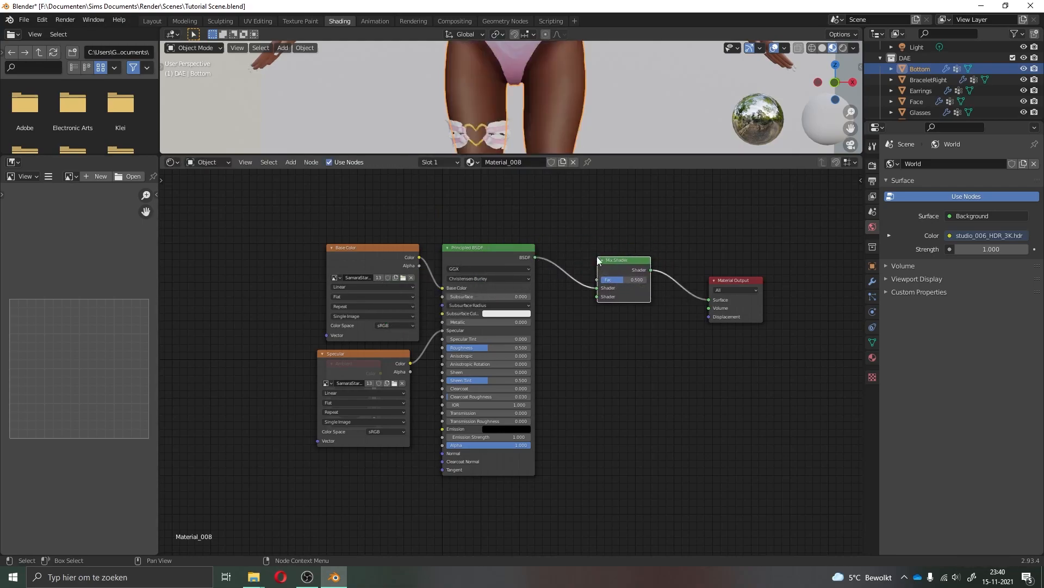
Add a Transparent BSDF linked to the Mix Shader's first Shader input, and link Base Color's Alpha to its Fac
{"action": "left_click", "coordinate": [291, 162]}
{"action": "mouse_move", "coordinate": [323, 213]}
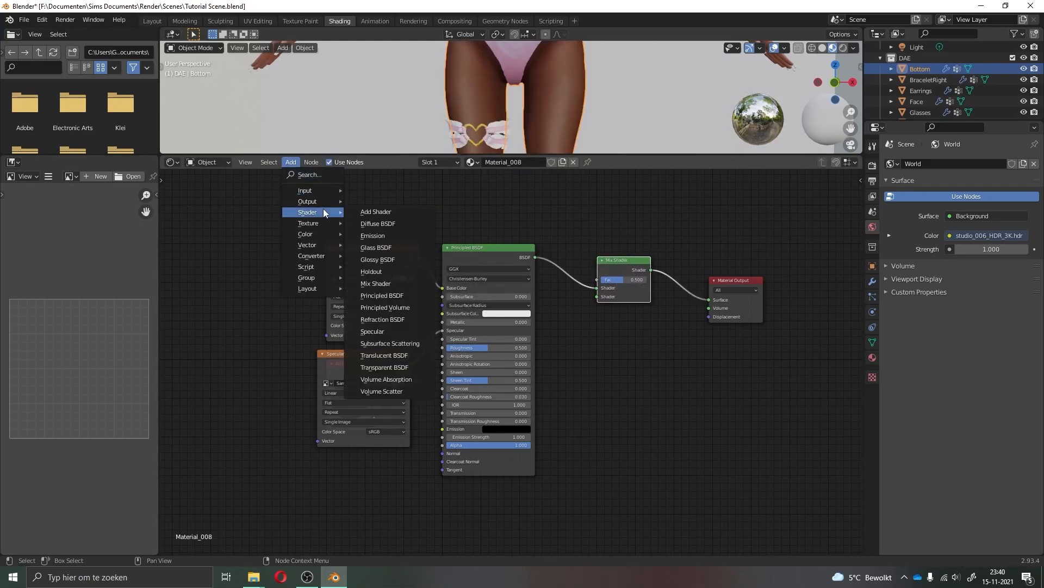
{"action": "left_click", "coordinate": [386, 367]}
{"action": "left_click", "coordinate": [545, 209]}
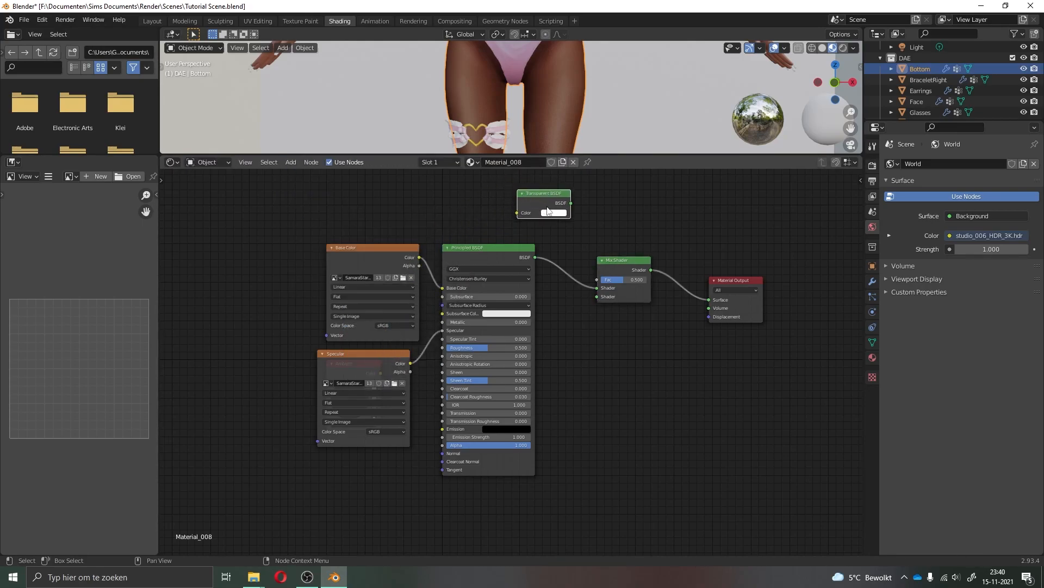
{"action": "left_click_drag", "start_coordinate": [571, 203], "coordinate": [598, 287]}
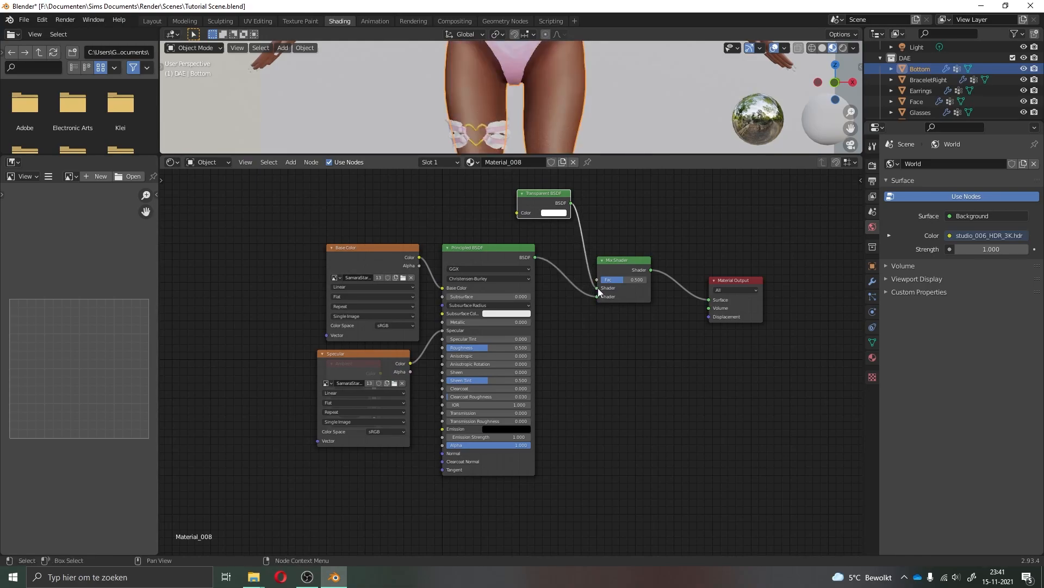
{"action": "left_click_drag", "start_coordinate": [597, 289], "coordinate": [420, 266]}
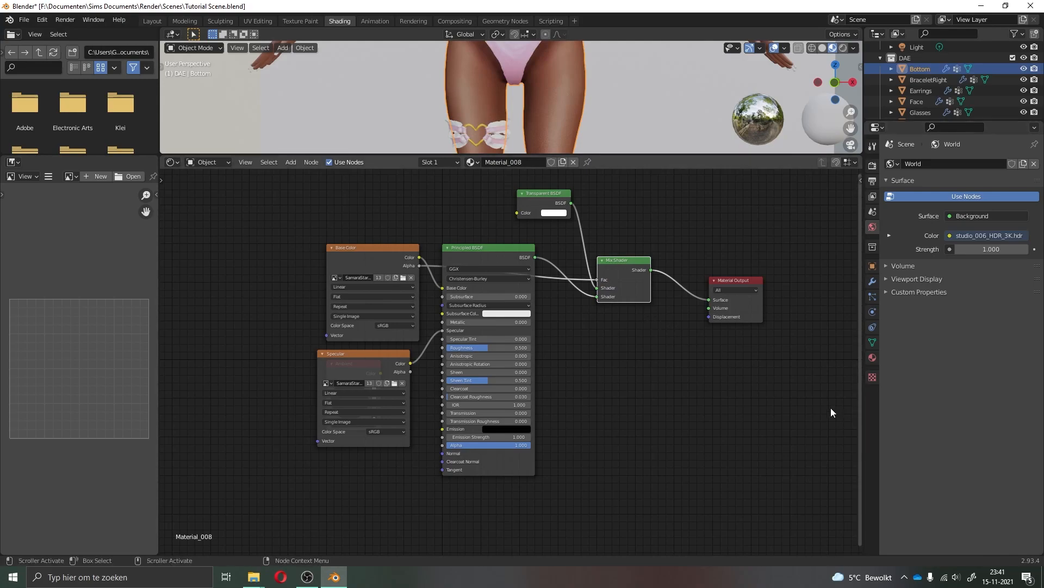
Set the blend mode of the Bottom mesh's Material_008 to Alpha Hashed in its material settings
{"action": "left_click", "coordinate": [873, 358]}
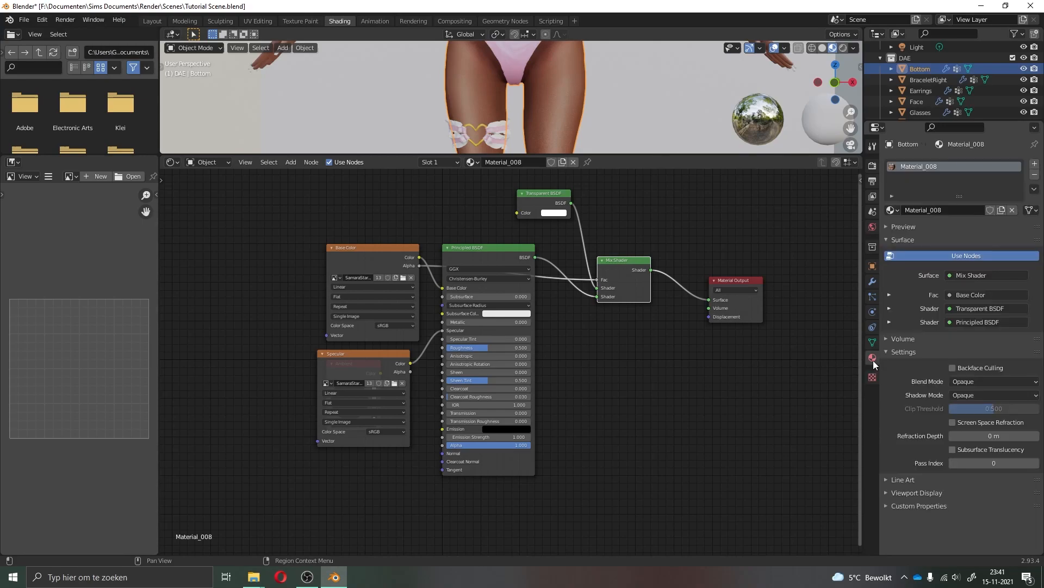
{"action": "left_click", "coordinate": [978, 381]}
{"action": "left_click", "coordinate": [987, 420]}
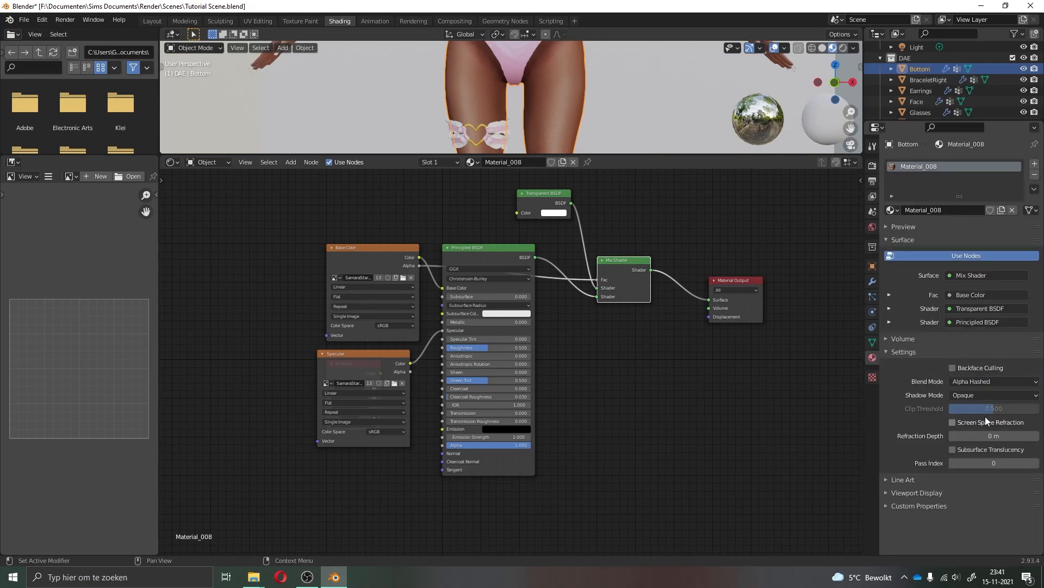
{"action": "left_click", "coordinate": [780, 254]}
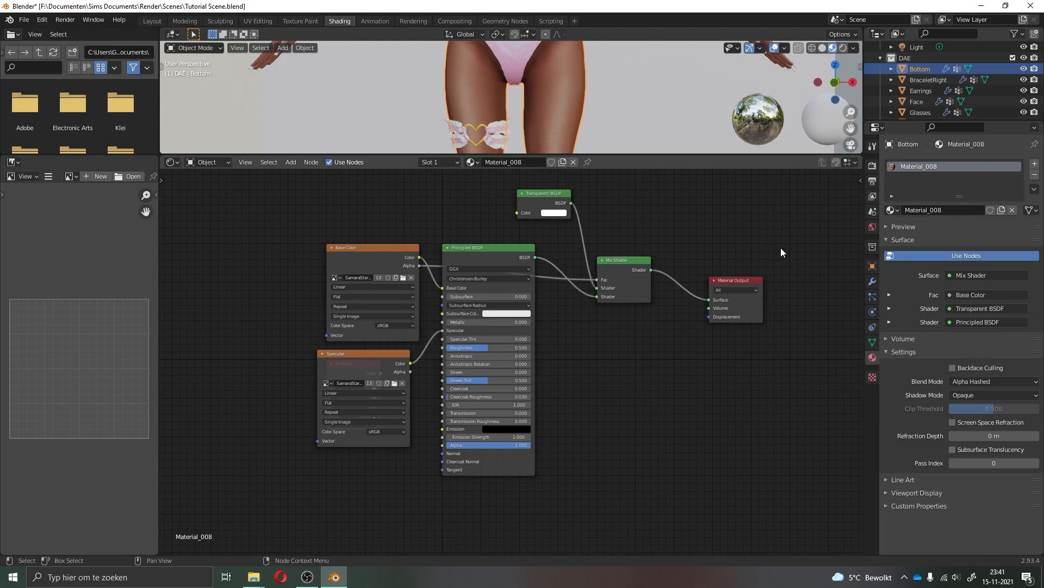
Enlarge the 3D viewport above the shader editor and rename Material_008 to TUTORIAL
{"action": "left_click_drag", "start_coordinate": [605, 155], "coordinate": [603, 288]}
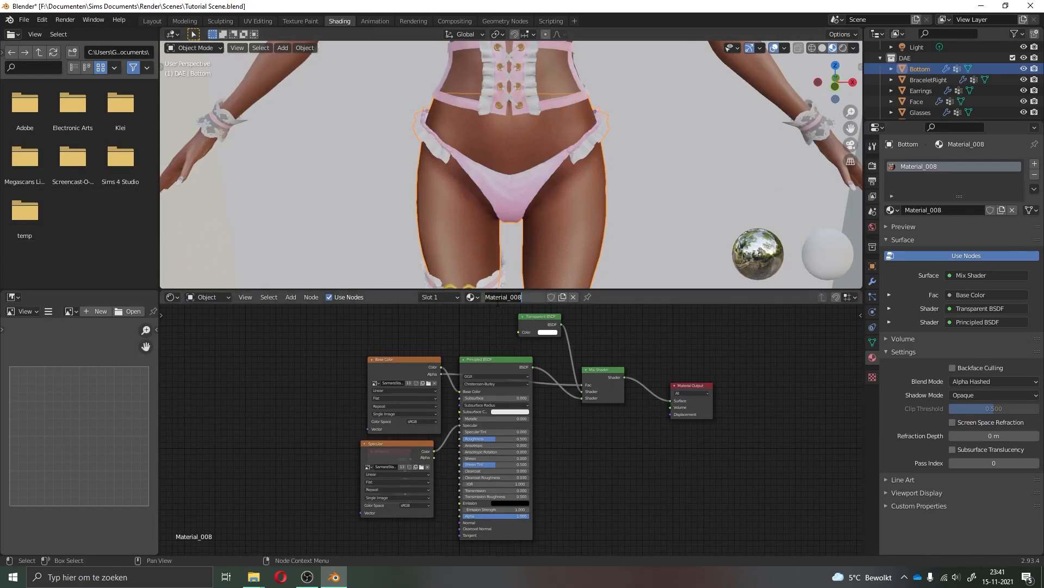
{"action": "type", "text": "TUTORIAL"}
{"action": "key", "text": "Return"}
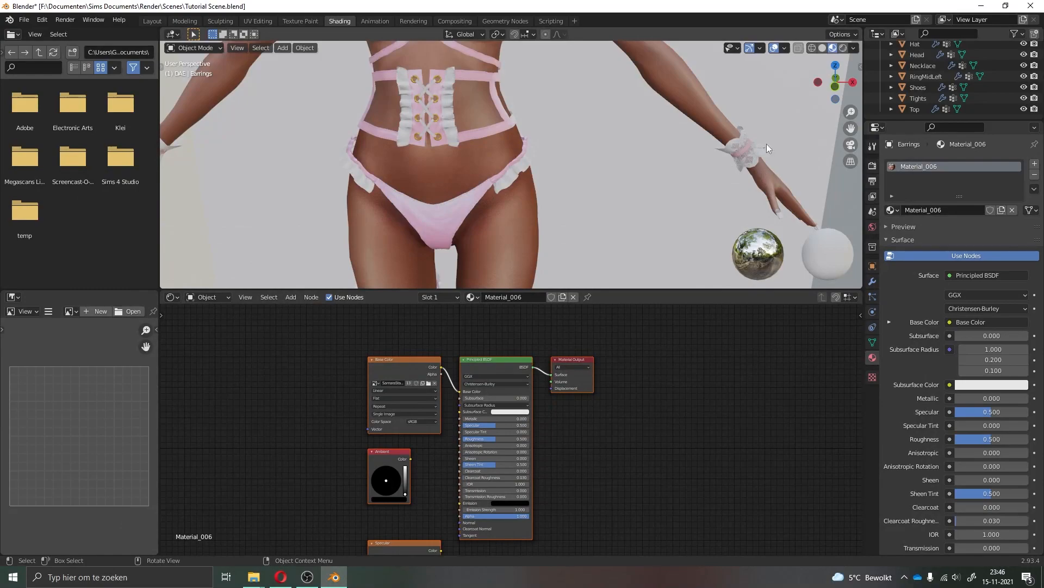
Link the Bottom mesh's TUTORIAL material to all meshes in the DAE collection, down to Top, and deselect them
{"action": "scroll", "coordinate": [921, 100], "scroll_direction": "up", "scroll_amount": 6}
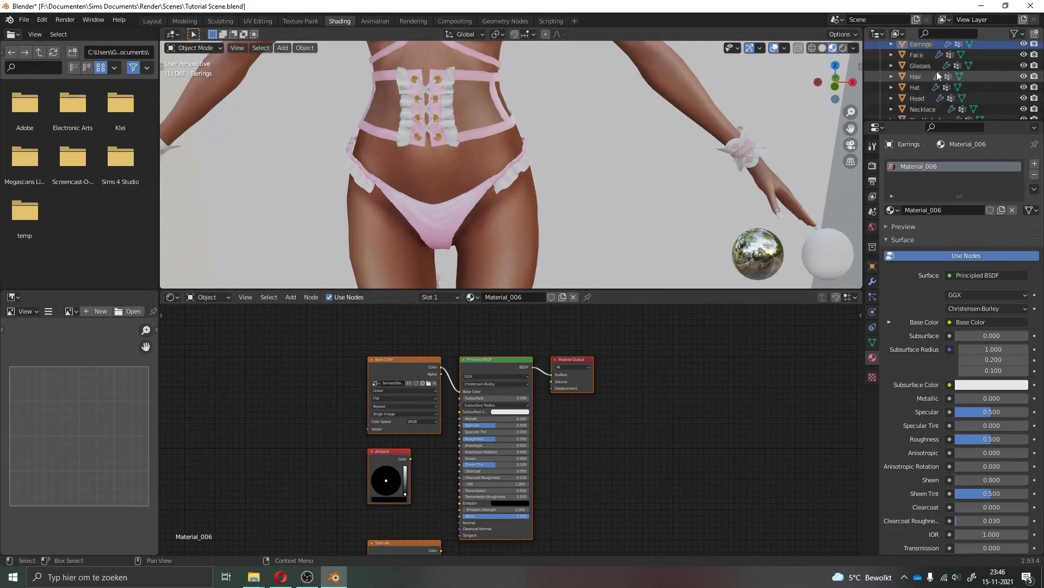
{"action": "left_click", "coordinate": [920, 88]}
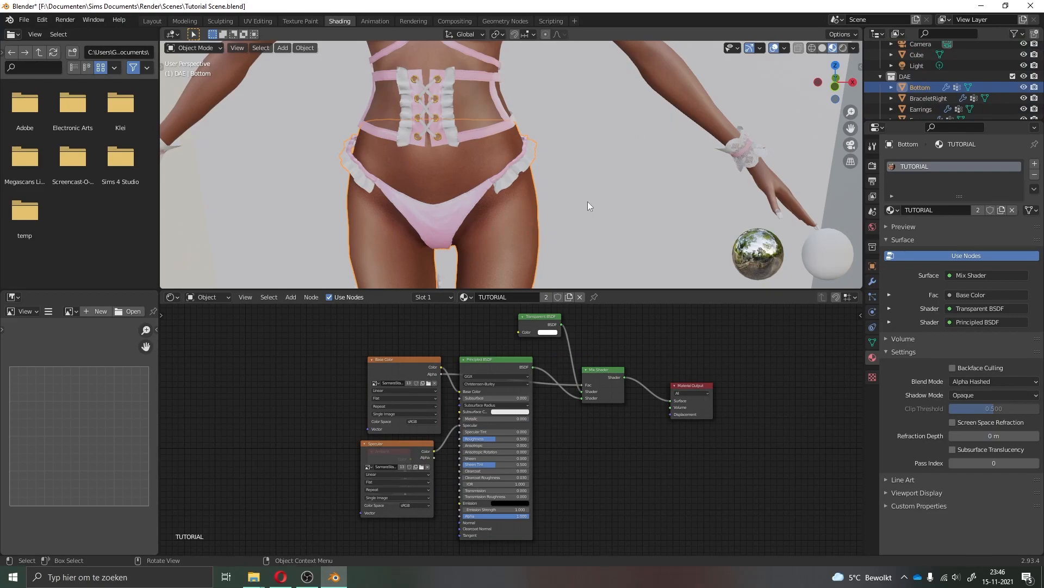
{"action": "scroll", "coordinate": [520, 237], "scroll_direction": "down", "scroll_amount": 2}
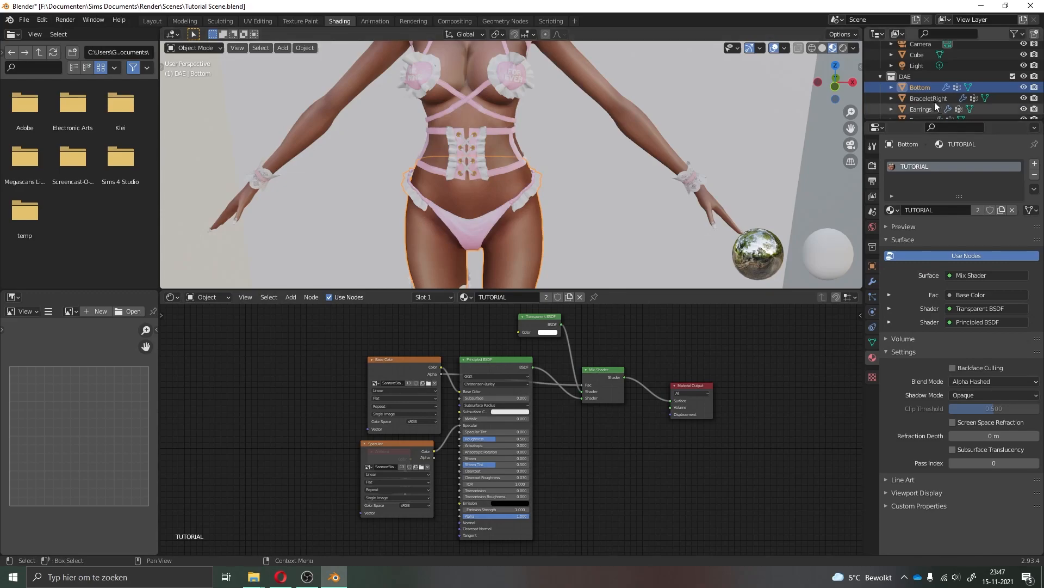
{"action": "scroll", "coordinate": [935, 99], "scroll_direction": "down", "scroll_amount": 6}
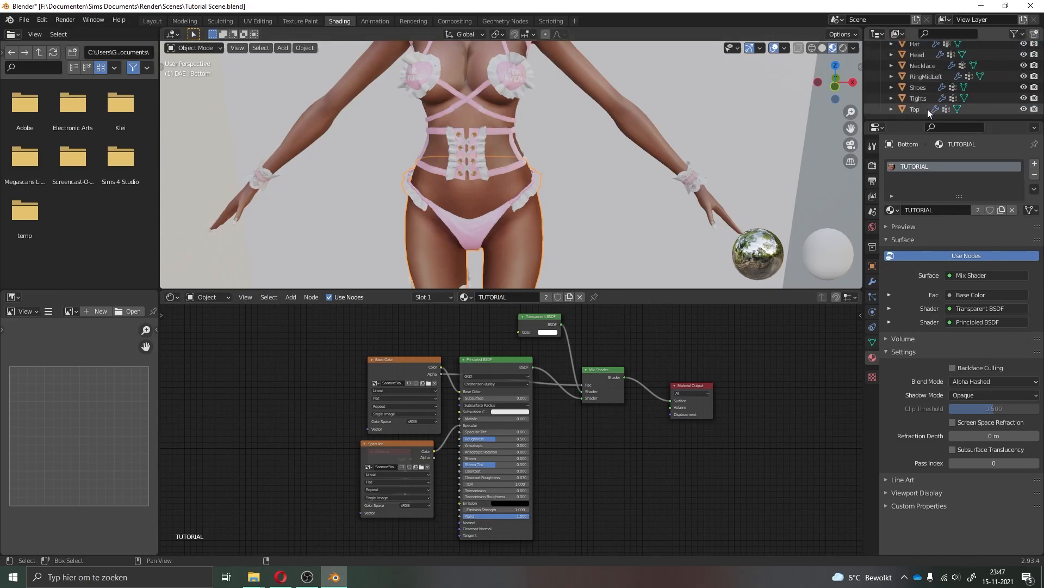
{"action": "left_click", "coordinate": [929, 109], "text": "shift"}
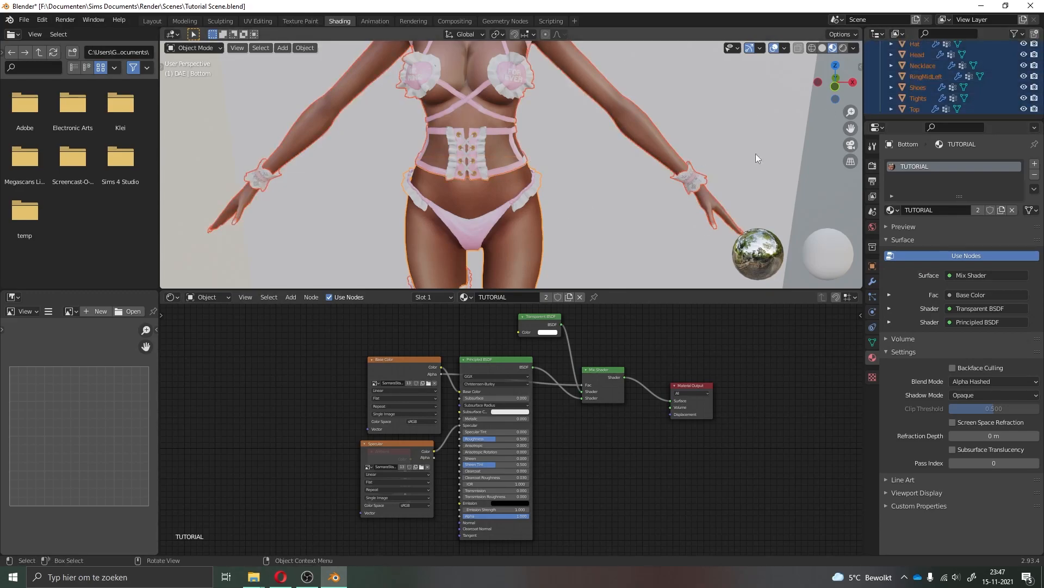
{"action": "left_click_drag", "start_coordinate": [851, 125], "coordinate": [551, 169]}
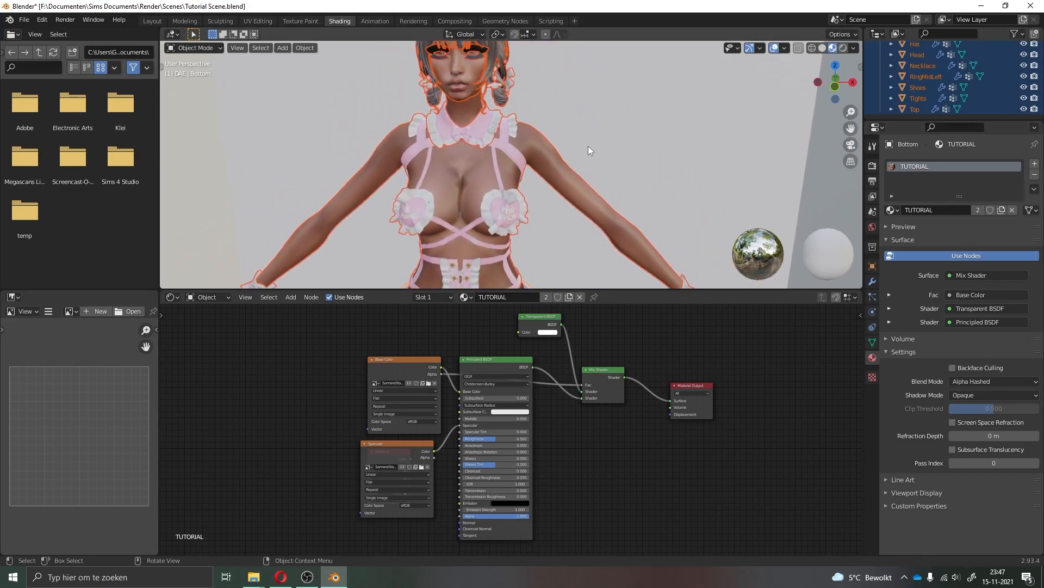
{"action": "key", "text": "ctrl+l"}
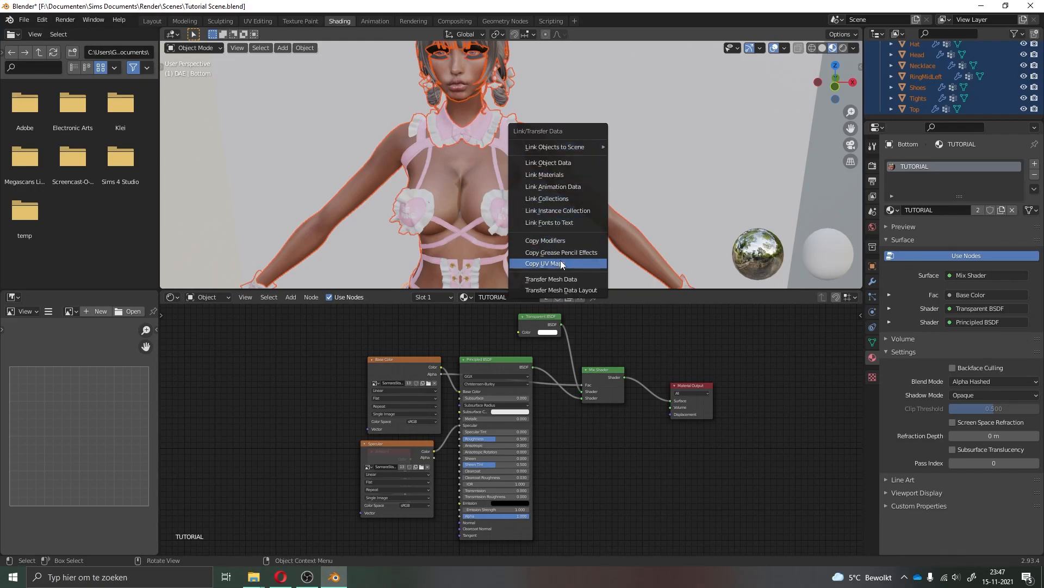
{"action": "left_click", "coordinate": [559, 175]}
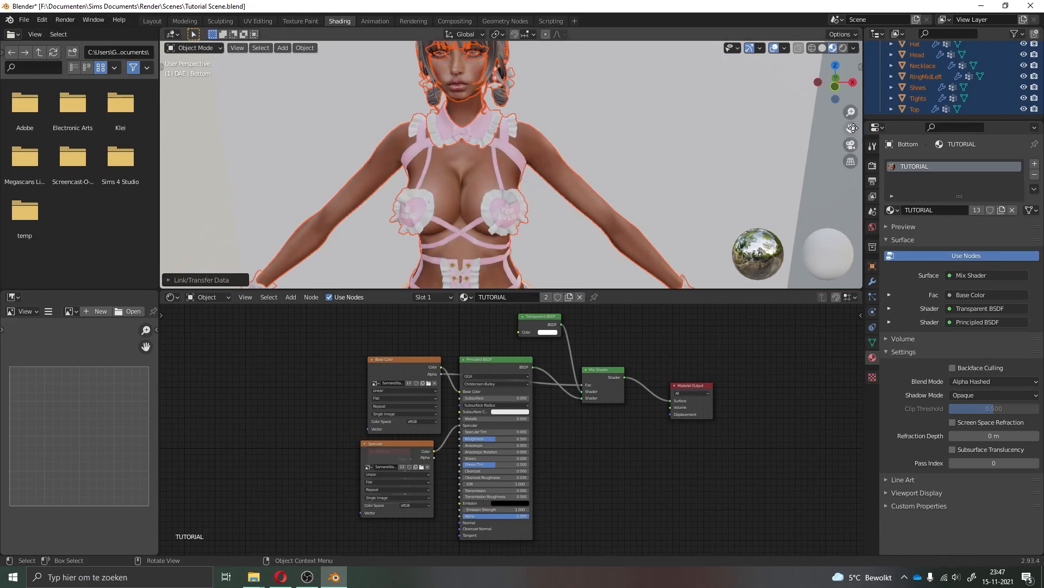
{"action": "scroll", "coordinate": [559, 152], "scroll_direction": "up", "scroll_amount": 6}
{"action": "mouse_move", "coordinate": [611, 174]}
{"action": "middle_mouse_down"}
{"action": "mouse_move", "coordinate": [630, 158]}
{"action": "mouse_move", "coordinate": [616, 168]}
{"action": "middle_mouse_up"}
{"action": "left_click", "coordinate": [609, 175]}
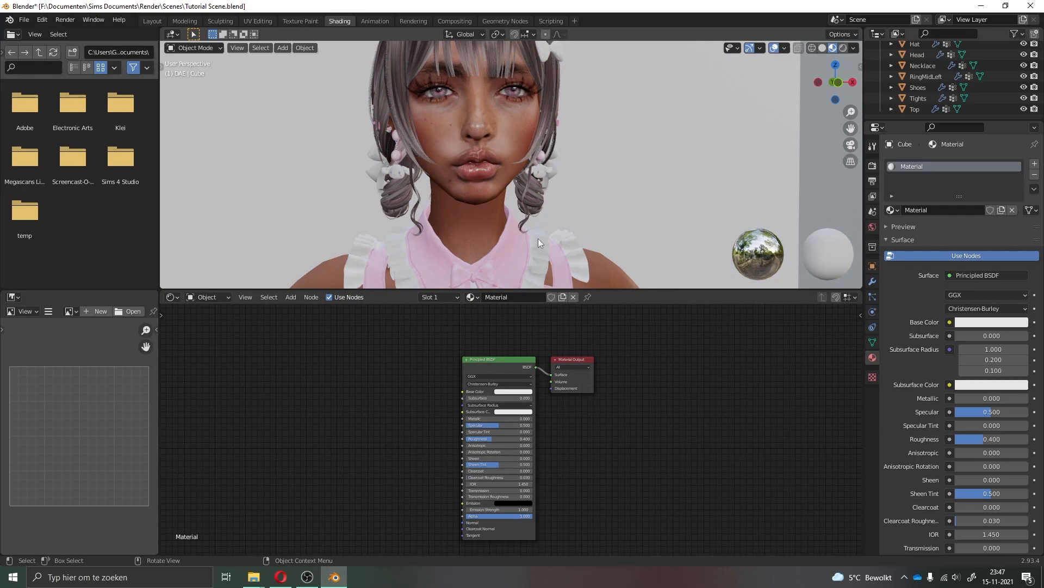
Give the Head mesh its own single-user copy of the TUTORIAL material
{"action": "scroll", "coordinate": [544, 231], "scroll_direction": "down", "scroll_amount": 4}
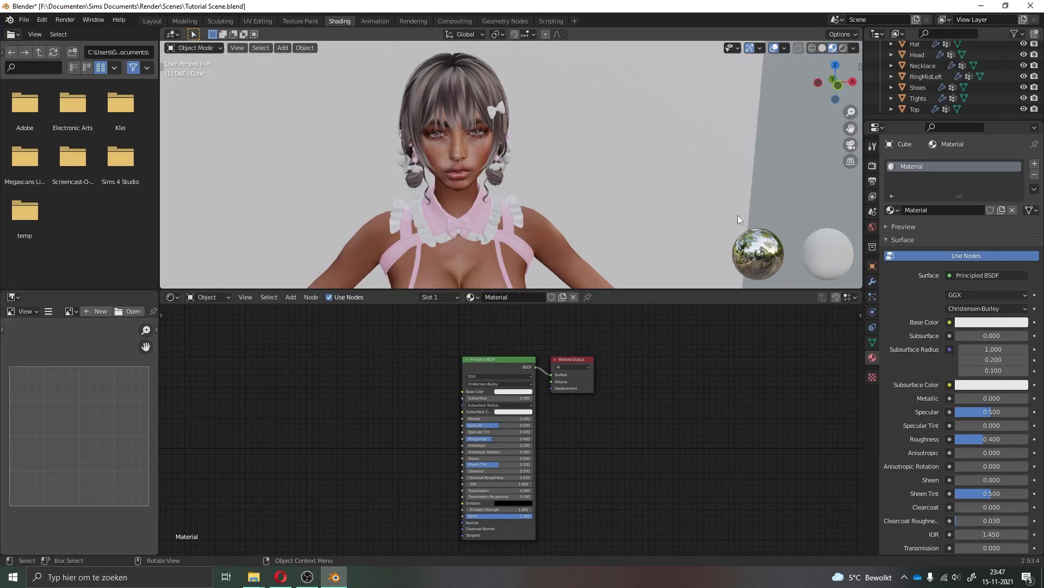
{"action": "left_click", "coordinate": [916, 55]}
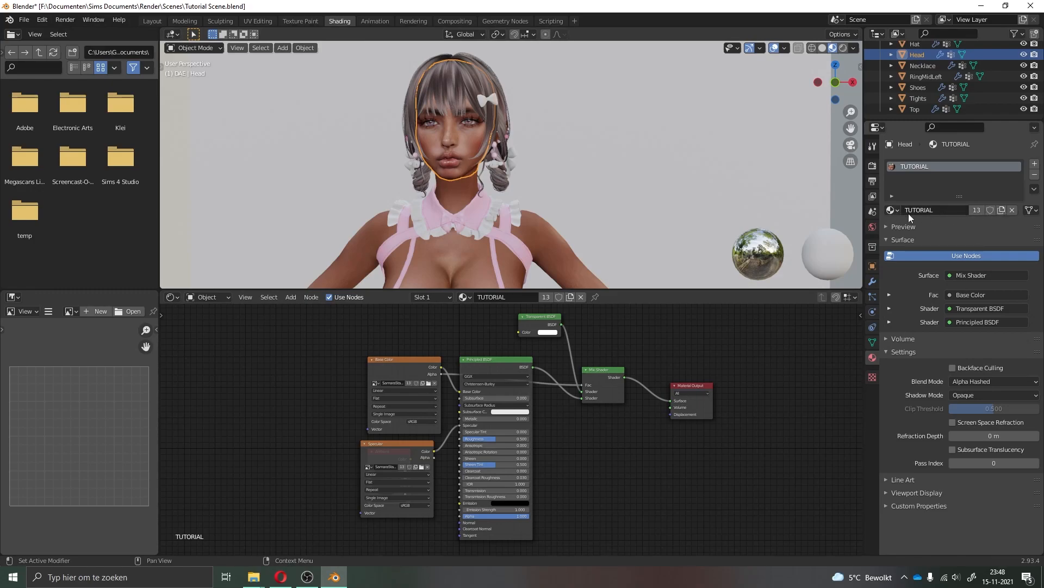
{"action": "left_click", "coordinate": [1001, 210]}
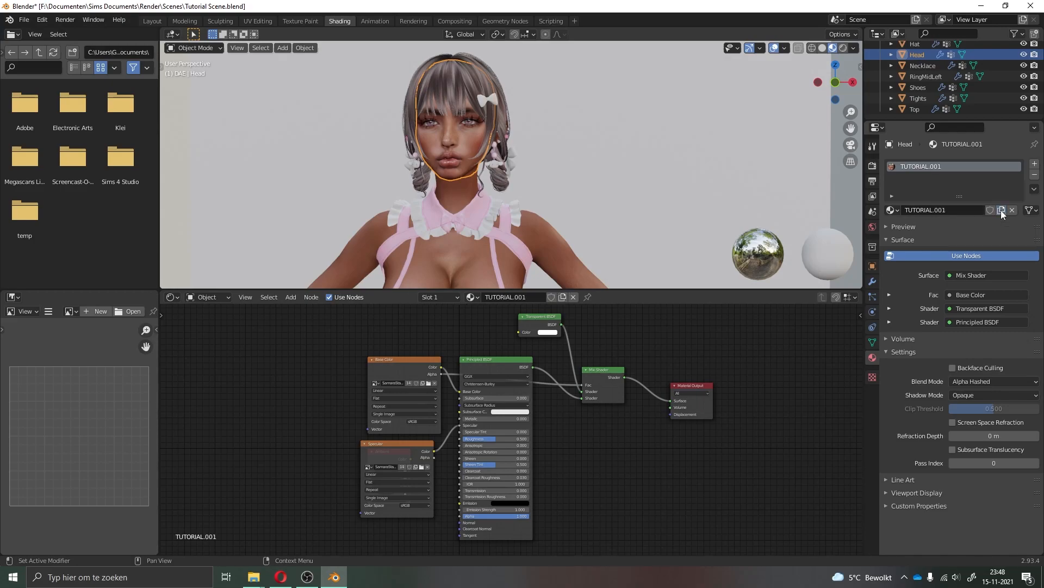
Set the Head material's Subsurface to 0.023 and its Subsurface Color to black in the Principled BSDF
{"action": "left_click_drag", "start_coordinate": [851, 128], "coordinate": [895, 161]}
{"action": "scroll", "coordinate": [566, 220], "scroll_direction": "up", "scroll_amount": 4}
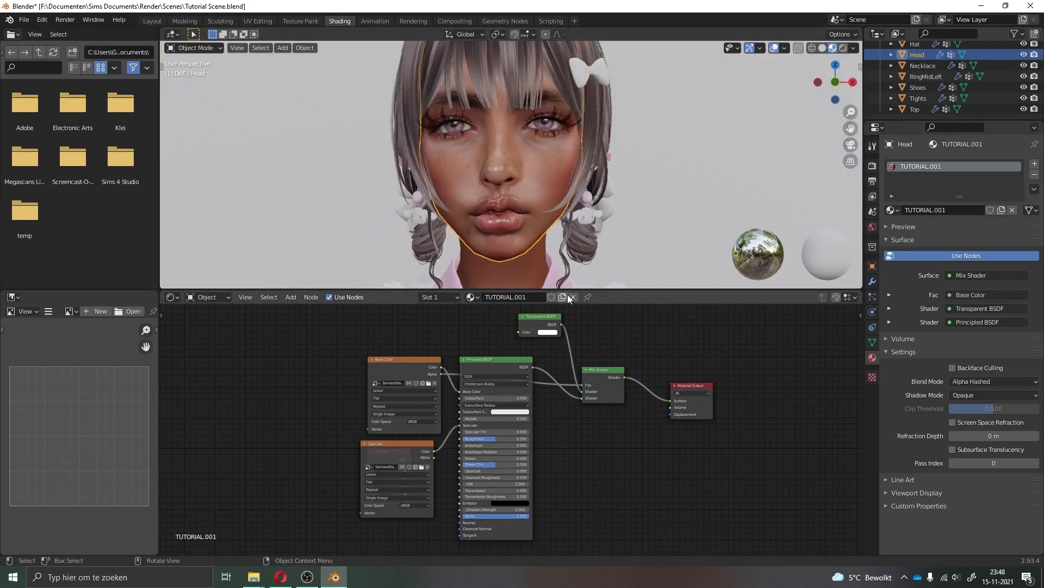
{"action": "scroll", "coordinate": [471, 427], "scroll_direction": "up", "scroll_amount": 4}
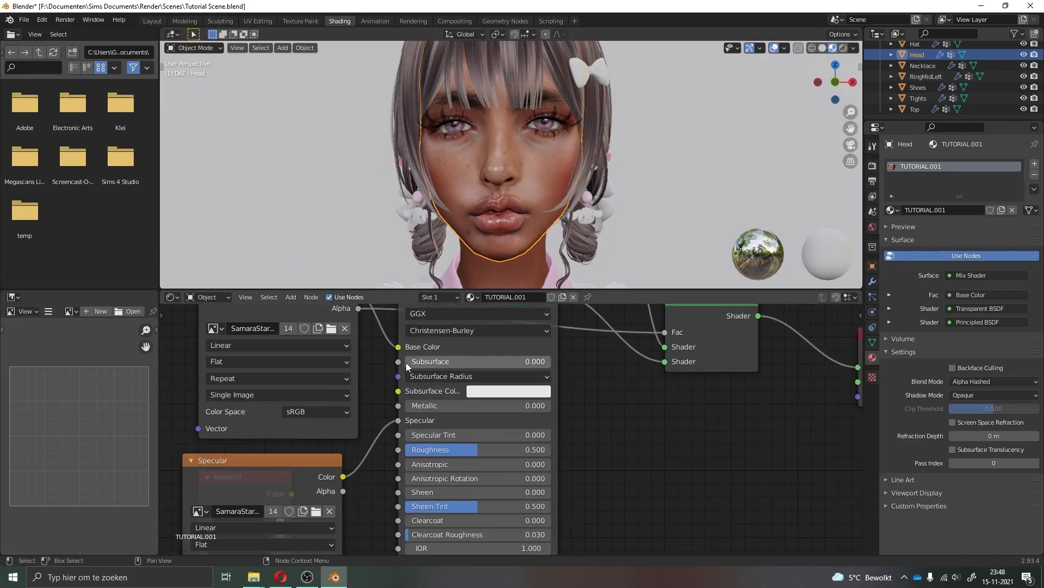
{"action": "left_click_drag", "start_coordinate": [409, 363], "coordinate": [417, 364]}
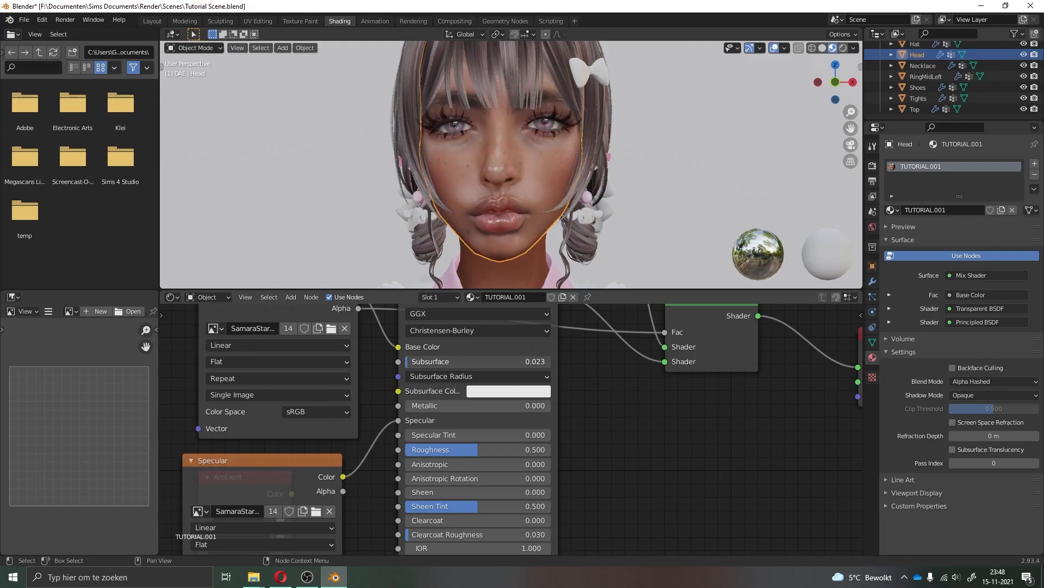
{"action": "left_click", "coordinate": [500, 394]}
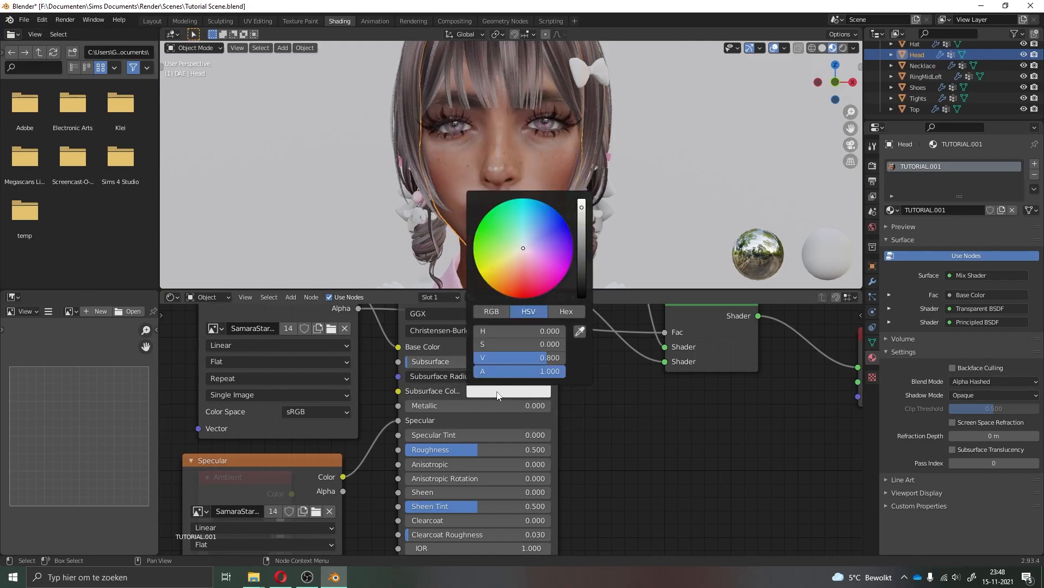
{"action": "left_click_drag", "start_coordinate": [583, 271], "coordinate": [583, 299]}
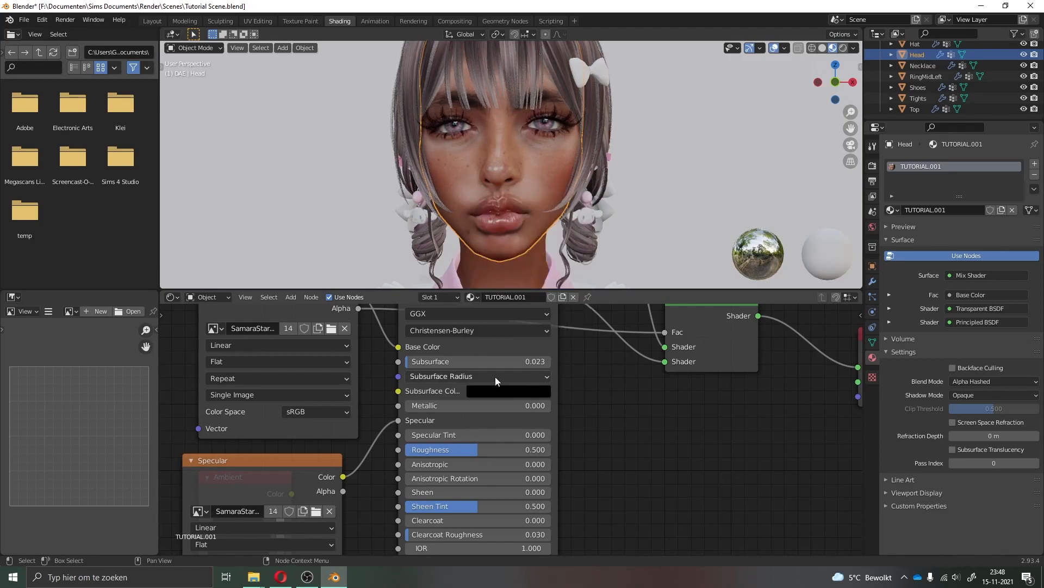
Set the second Subsurface Radius value to 0.900 and raise the third one in the Head's Principled BSDF
{"action": "left_click", "coordinate": [473, 376]}
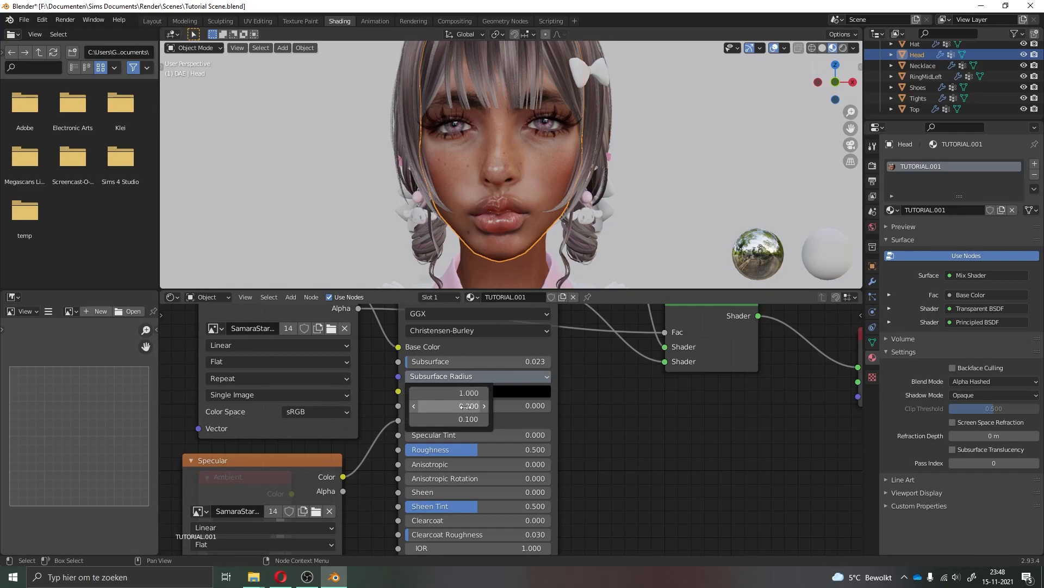
{"action": "left_click_drag", "start_coordinate": [449, 405], "coordinate": [473, 405]}
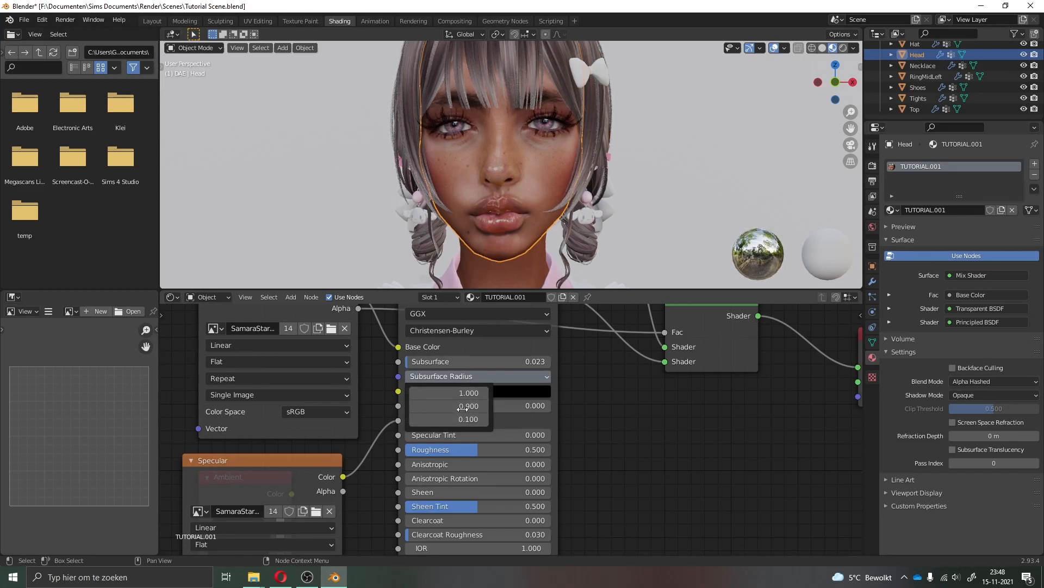
{"action": "left_click_drag", "start_coordinate": [448, 419], "coordinate": [473, 419]}
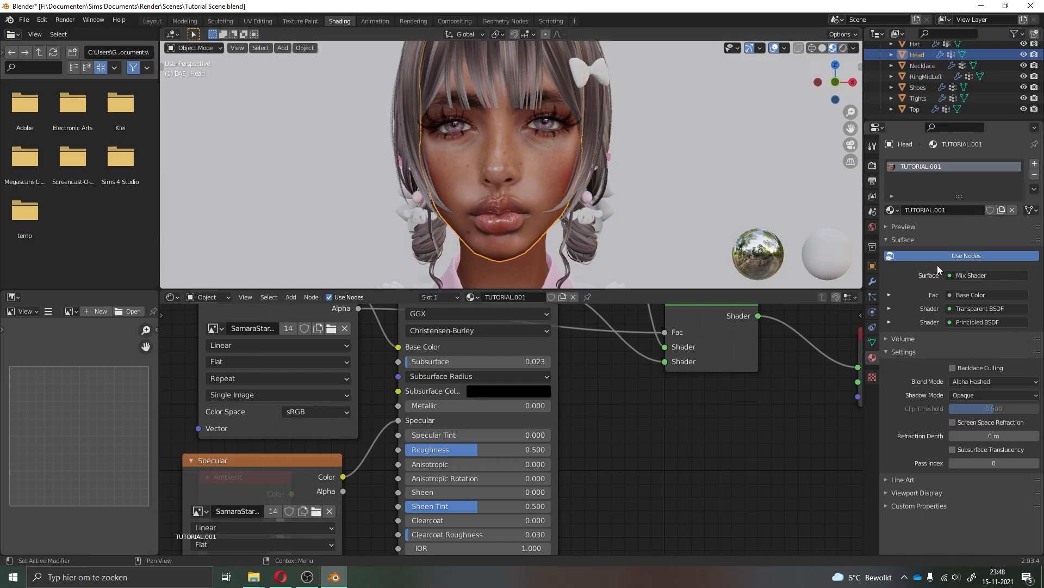
Switch the Head's material to TUTORIAL and back to TUTORIAL.001 to compare the skin
{"action": "left_click", "coordinate": [892, 211]}
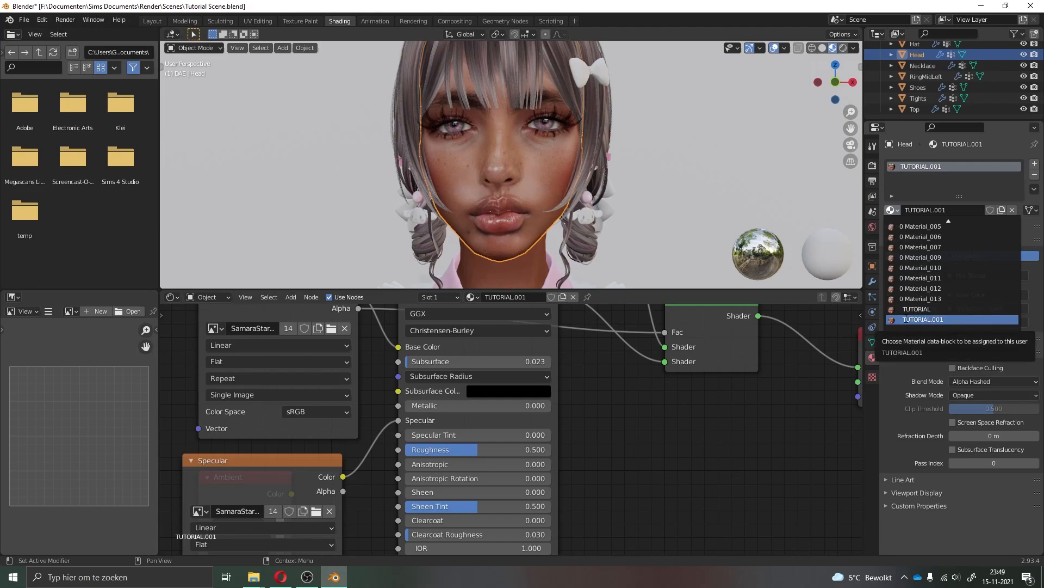
{"action": "left_click", "coordinate": [907, 309]}
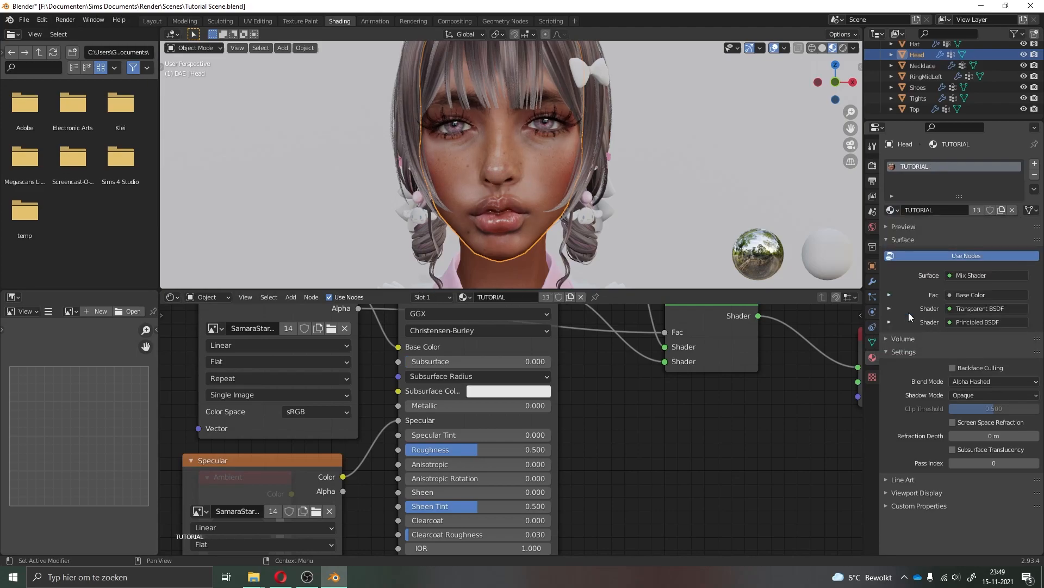
{"action": "left_click", "coordinate": [894, 210]}
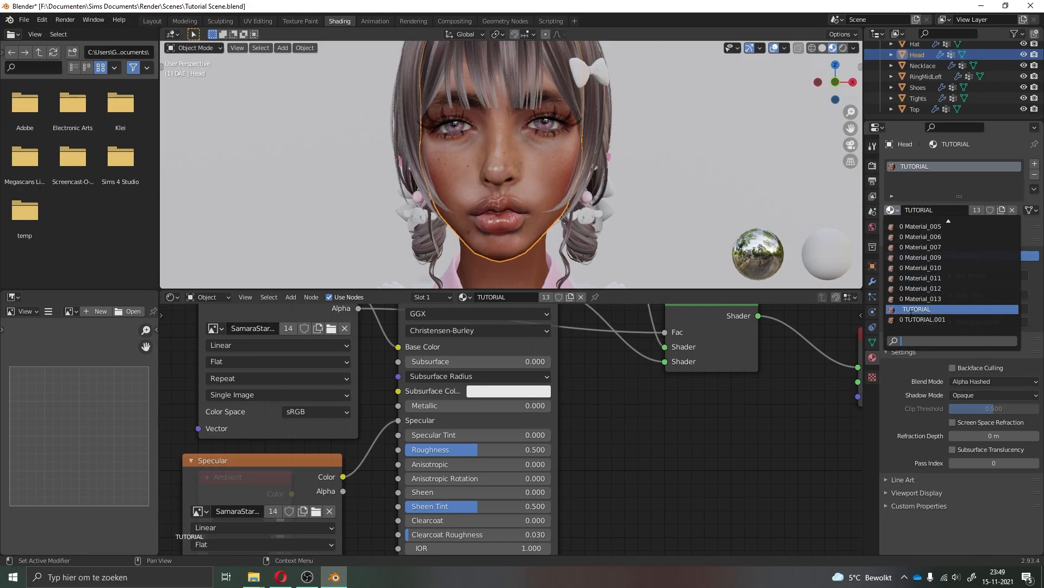
{"action": "left_click", "coordinate": [912, 319]}
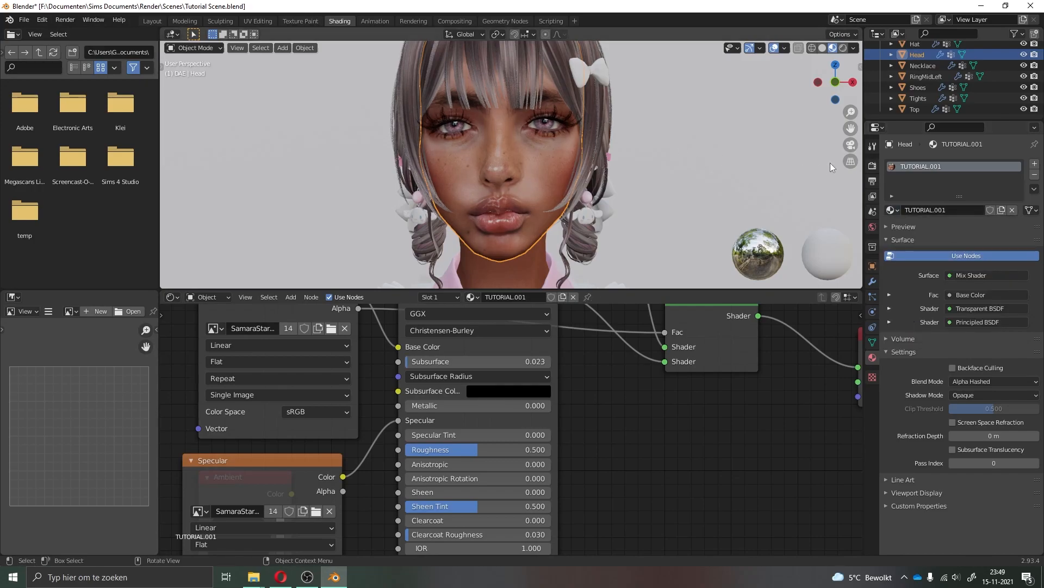
Assign the TUTORIAL.001 subsurface material to the Top mesh
{"action": "scroll", "coordinate": [762, 157], "scroll_direction": "down", "scroll_amount": 5}
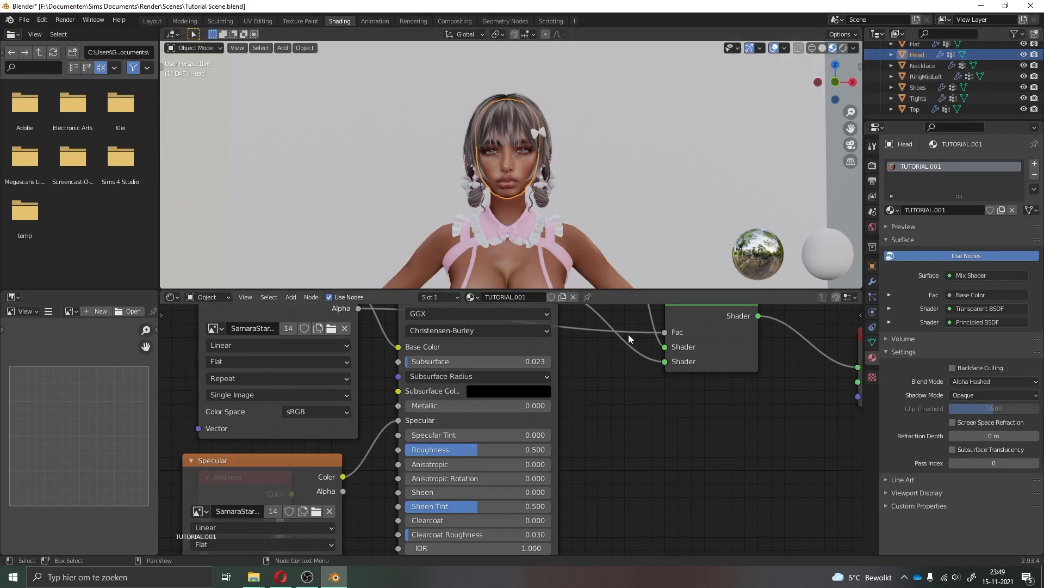
{"action": "left_click_drag", "start_coordinate": [847, 129], "coordinate": [849, 93]}
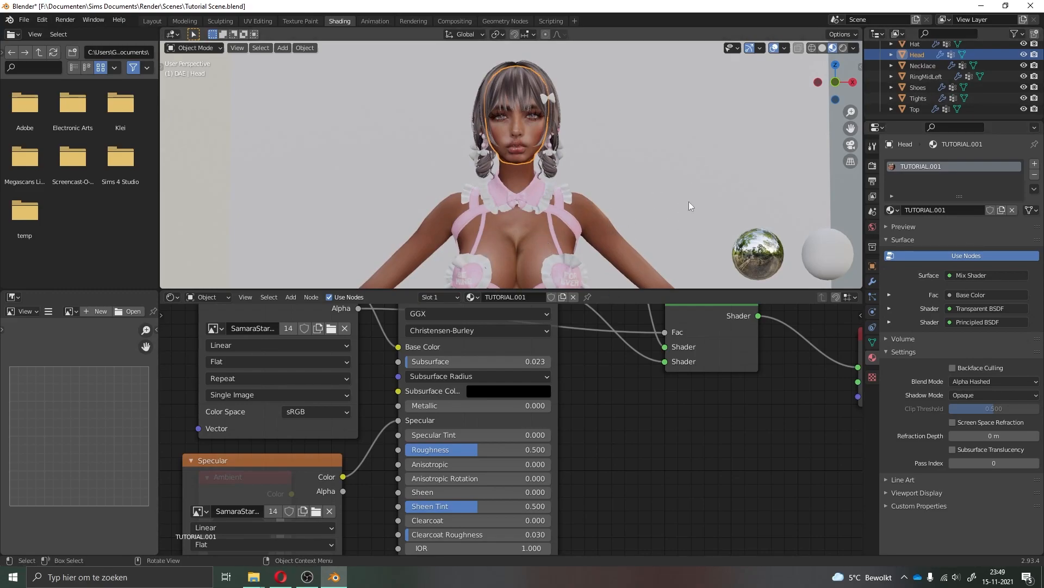
{"action": "scroll", "coordinate": [916, 80], "scroll_direction": "up", "scroll_amount": 2}
{"action": "scroll", "coordinate": [916, 81], "scroll_direction": "down", "scroll_amount": 2}
{"action": "left_click", "coordinate": [917, 109]}
{"action": "left_click_drag", "start_coordinate": [849, 132], "coordinate": [862, 1]}
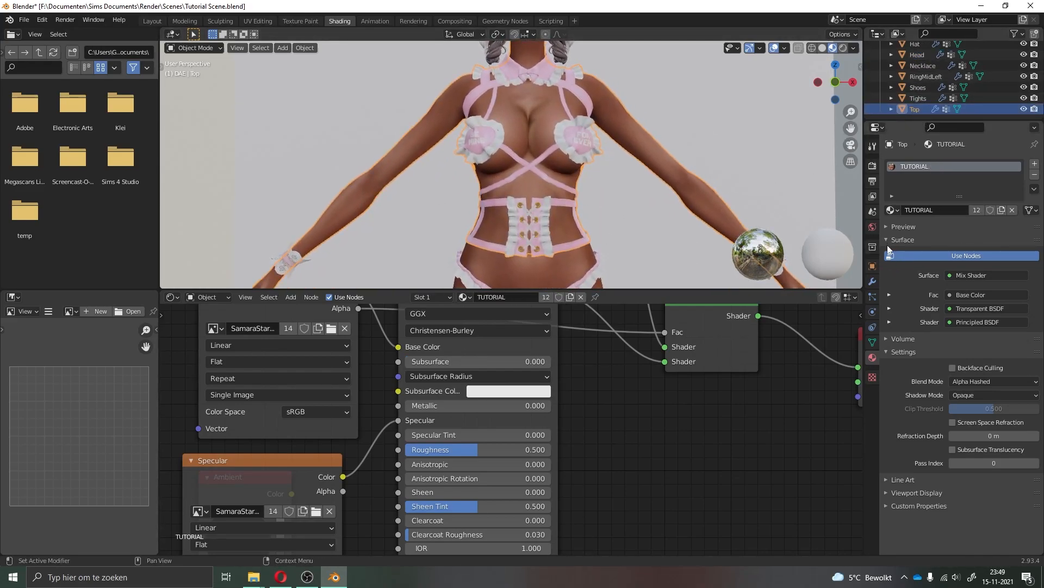
{"action": "left_click", "coordinate": [895, 210]}
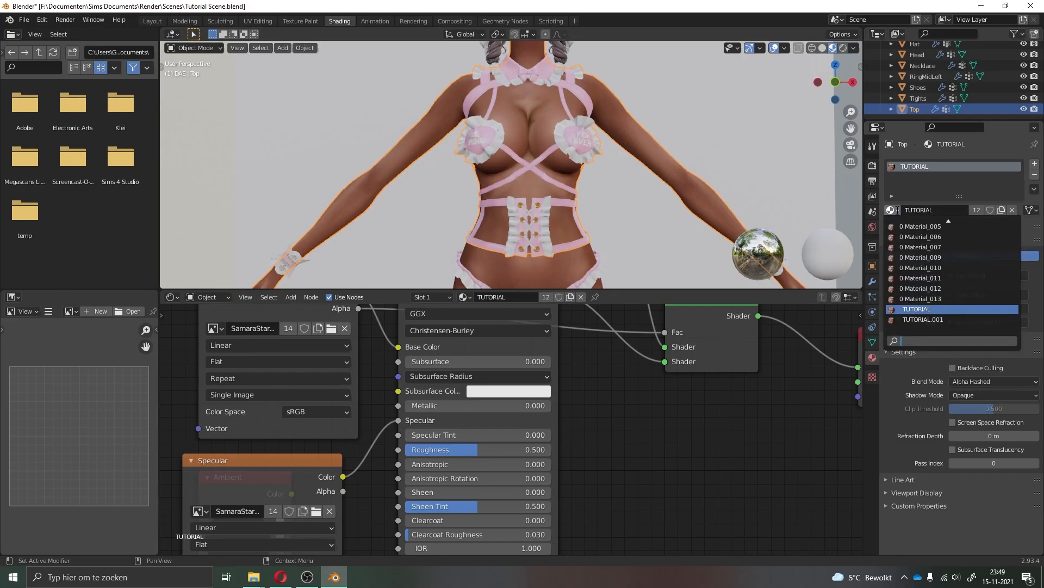
{"action": "left_click", "coordinate": [923, 320]}
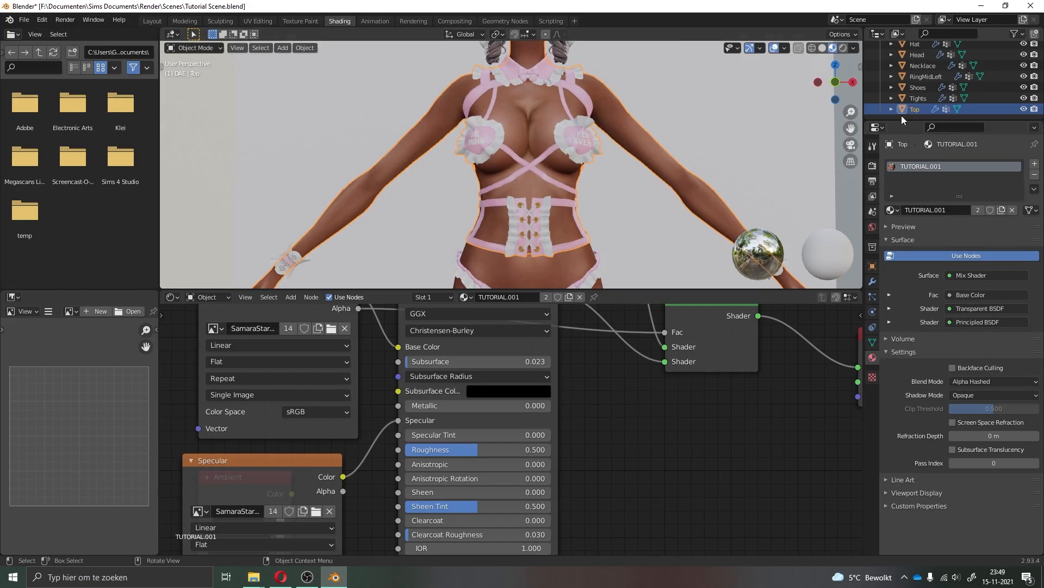
Assign the TUTORIAL.001 subsurface material to the Bottom mesh in the DAE collection
{"action": "scroll", "coordinate": [914, 87], "scroll_direction": "up", "scroll_amount": 4}
{"action": "left_click", "coordinate": [918, 66]}
{"action": "middle_click_drag", "start_coordinate": [713, 267], "coordinate": [696, 50], "text": "shift"}
{"action": "left_click", "coordinate": [895, 210]}
{"action": "left_click", "coordinate": [922, 315]}
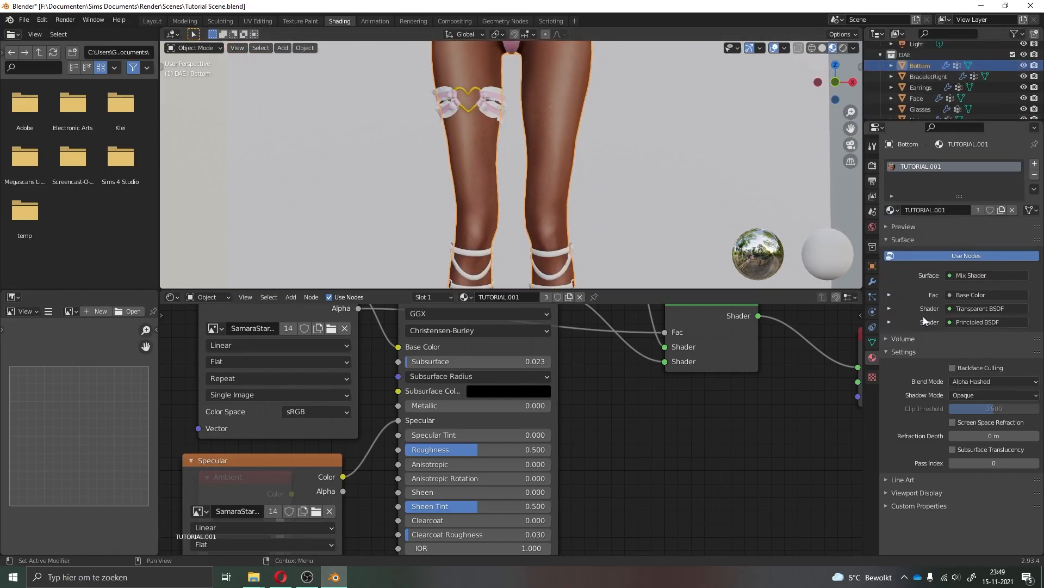
Assign the TUTORIAL.001 subsurface material to the Shoes mesh so the skin on the feet matches the legs
{"action": "left_click_drag", "start_coordinate": [851, 128], "coordinate": [843, 60]}
{"action": "scroll", "coordinate": [919, 104], "scroll_direction": "down", "scroll_amount": 4}
{"action": "left_click", "coordinate": [918, 88]}
{"action": "left_click", "coordinate": [684, 225]}
{"action": "middle_click_drag", "start_coordinate": [659, 236], "coordinate": [737, 235]}
{"action": "scroll", "coordinate": [533, 219], "scroll_direction": "up", "scroll_amount": 7}
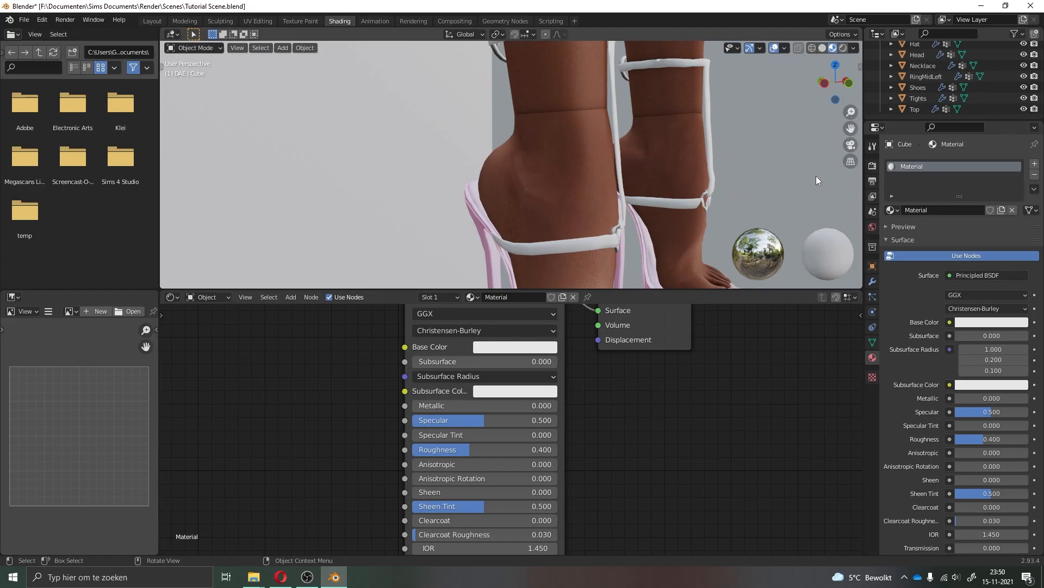
{"action": "left_click", "coordinate": [919, 88]}
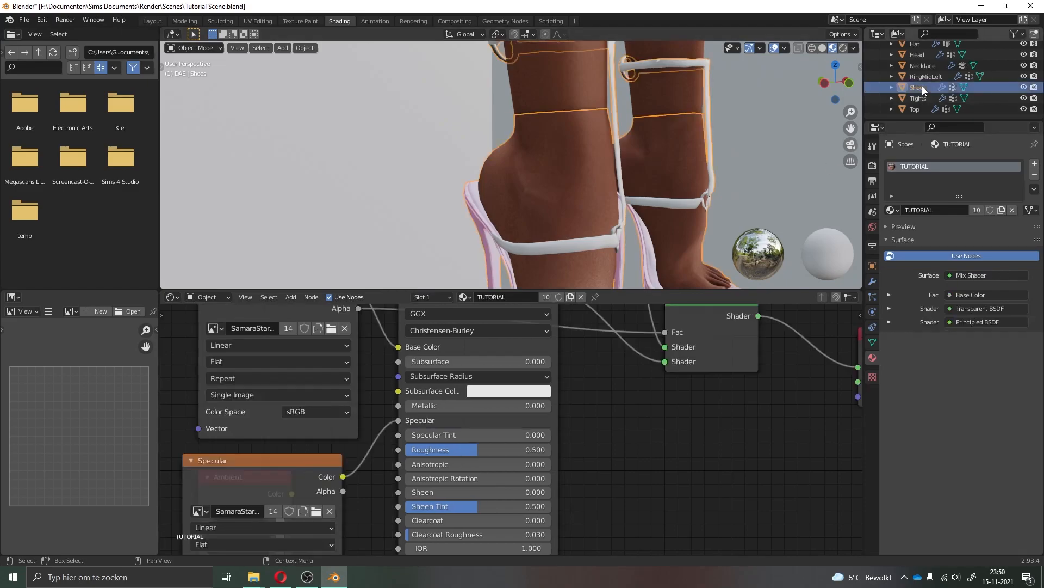
{"action": "left_click", "coordinate": [890, 213]}
{"action": "left_click", "coordinate": [916, 319]}
{"action": "left_click", "coordinate": [791, 198]}
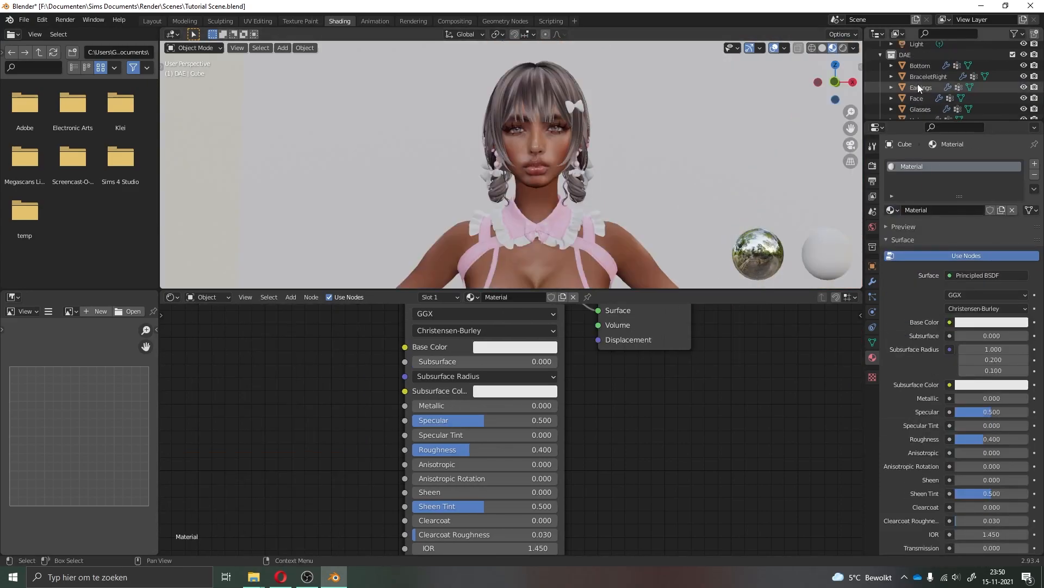
Try a Metallic value of 0.155 and a lower Roughness on the Bottom mesh's Principled BSDF, then lower Metallic again
{"action": "scroll", "coordinate": [917, 84], "scroll_direction": "up", "scroll_amount": 4}
{"action": "left_click", "coordinate": [925, 66]}
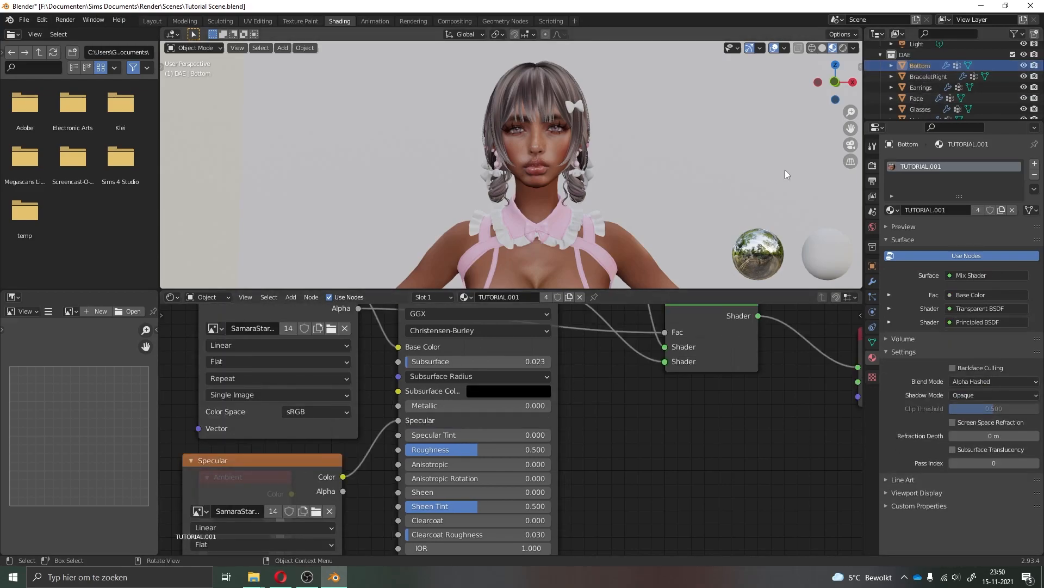
{"action": "left_click_drag", "start_coordinate": [413, 409], "coordinate": [432, 409]}
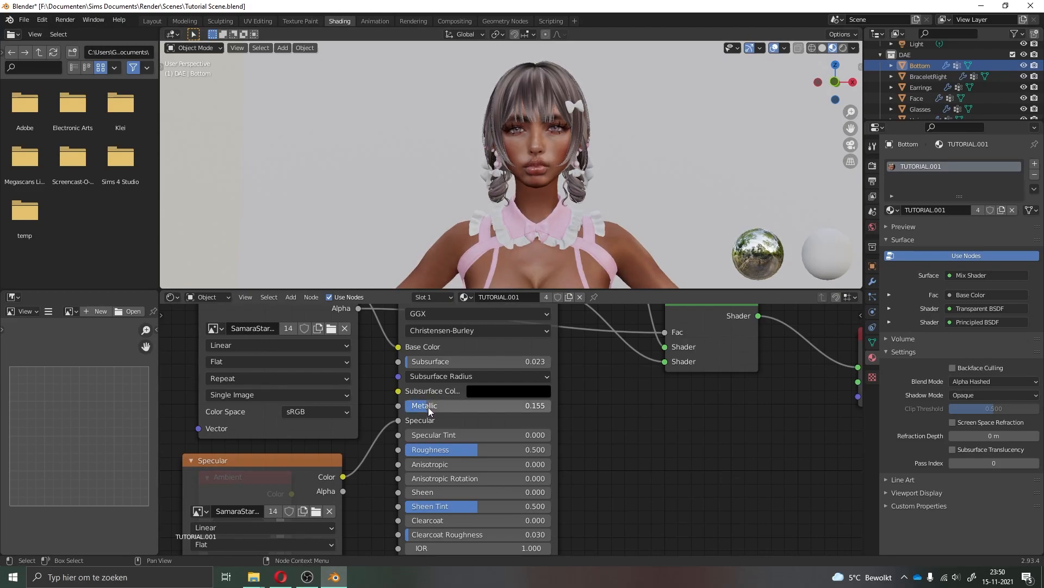
{"action": "left_click_drag", "start_coordinate": [477, 449], "coordinate": [415, 450]}
{"action": "left_click_drag", "start_coordinate": [421, 408], "coordinate": [408, 408]}
{"action": "middle_click_drag", "start_coordinate": [523, 287], "coordinate": [600, 261]}
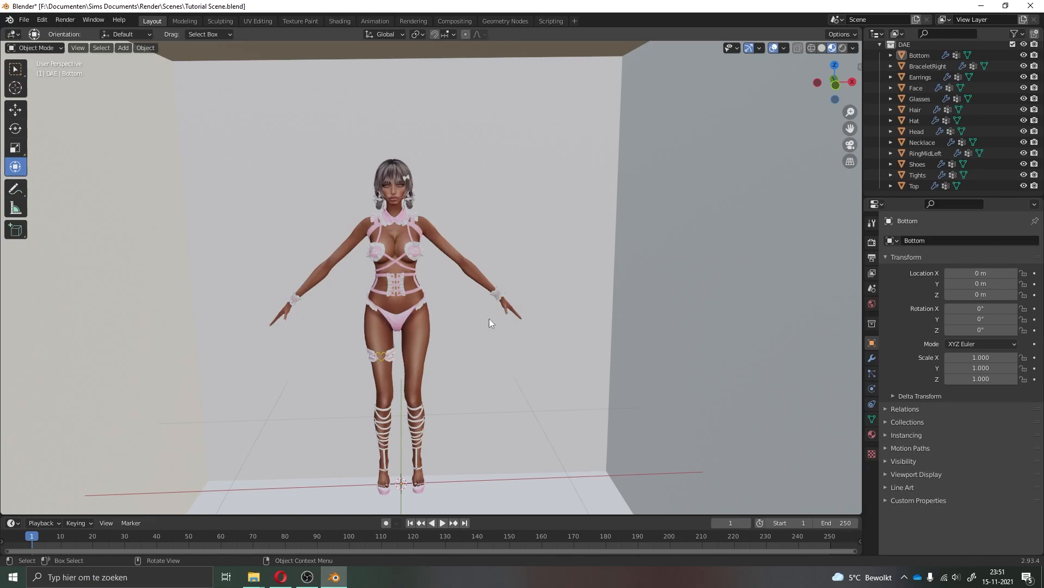
Append the rig object from FEMALE_BASE.blend in the Models folder into the DAE collection
{"action": "left_click", "coordinate": [904, 44]}
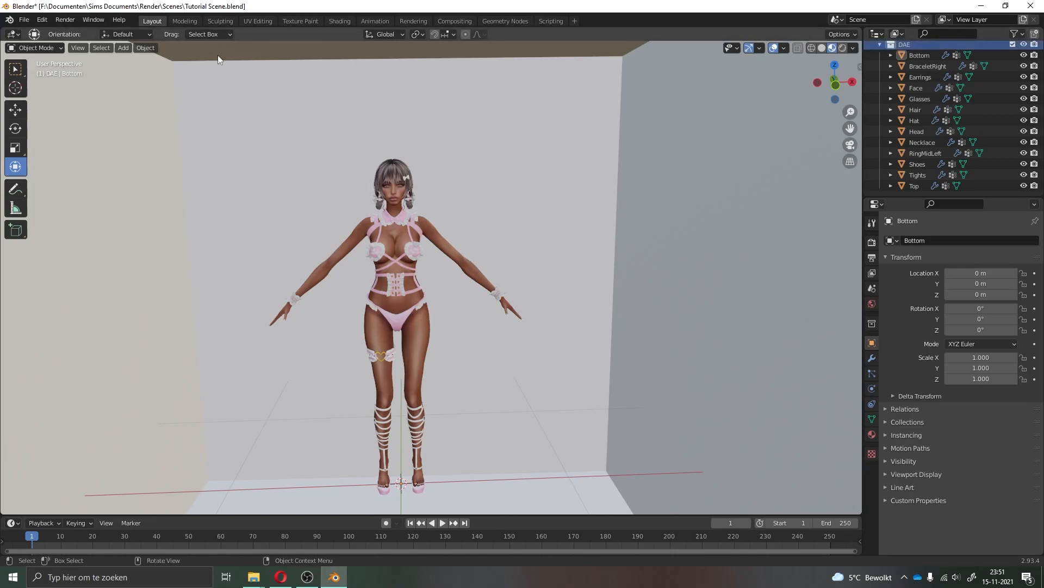
{"action": "left_click", "coordinate": [24, 21]}
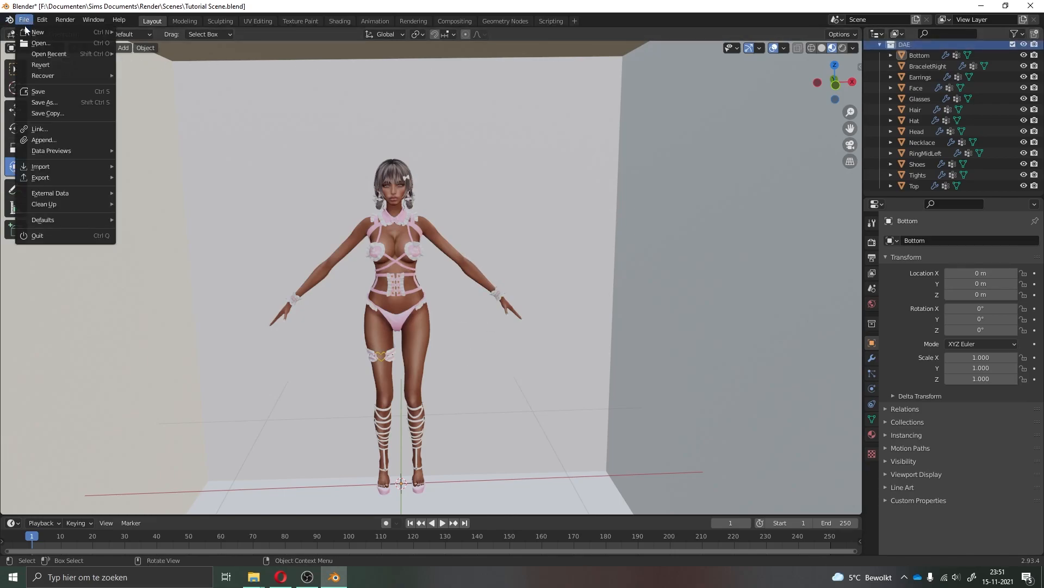
{"action": "left_click", "coordinate": [43, 140]}
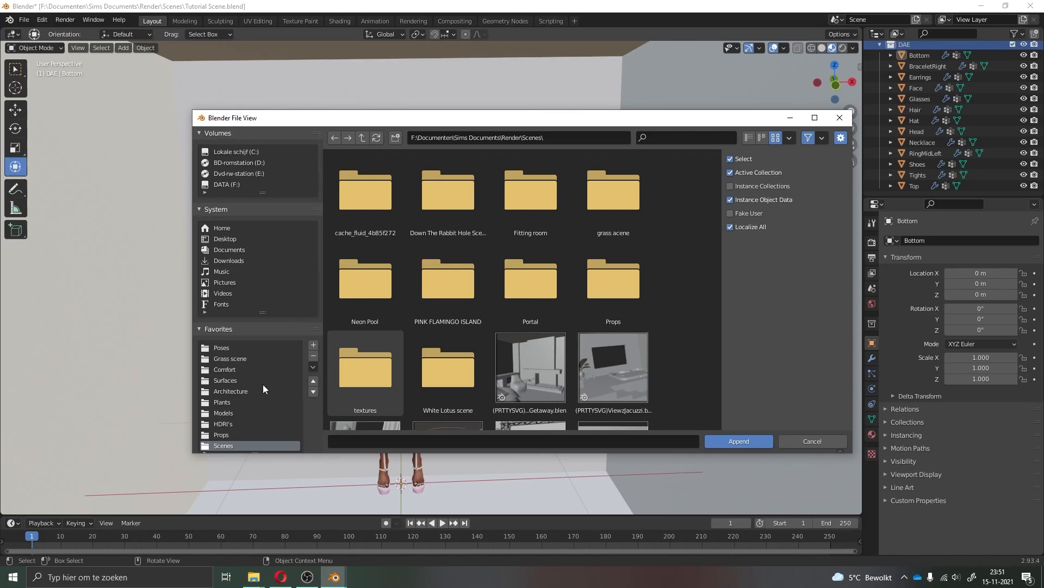
{"action": "left_click", "coordinate": [253, 413]}
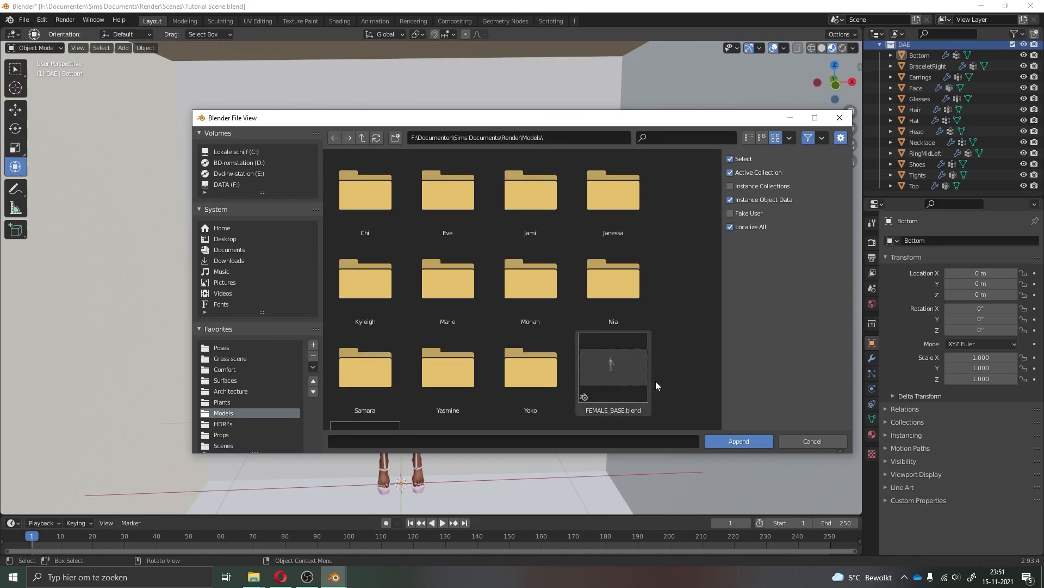
{"action": "scroll", "coordinate": [655, 380], "scroll_direction": "down", "scroll_amount": 2}
{"action": "left_click", "coordinate": [615, 330]}
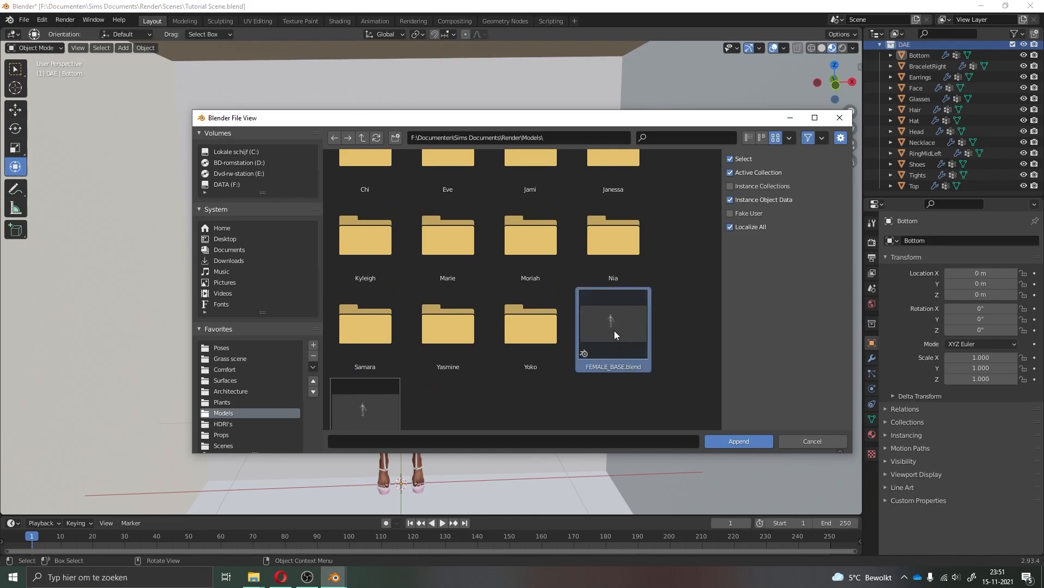
{"action": "left_click", "coordinate": [726, 442]}
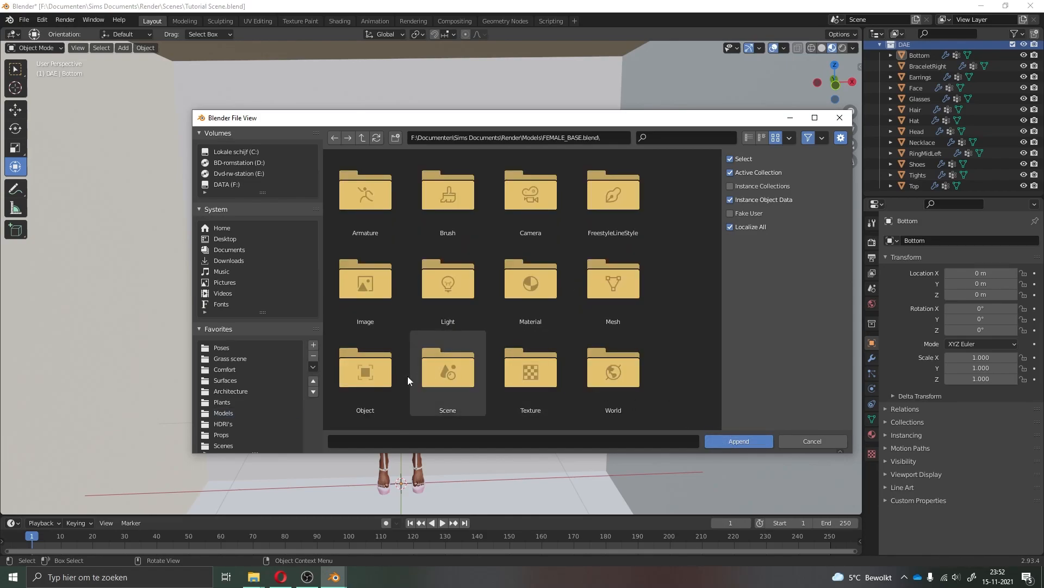
{"action": "double_click", "coordinate": [373, 371]}
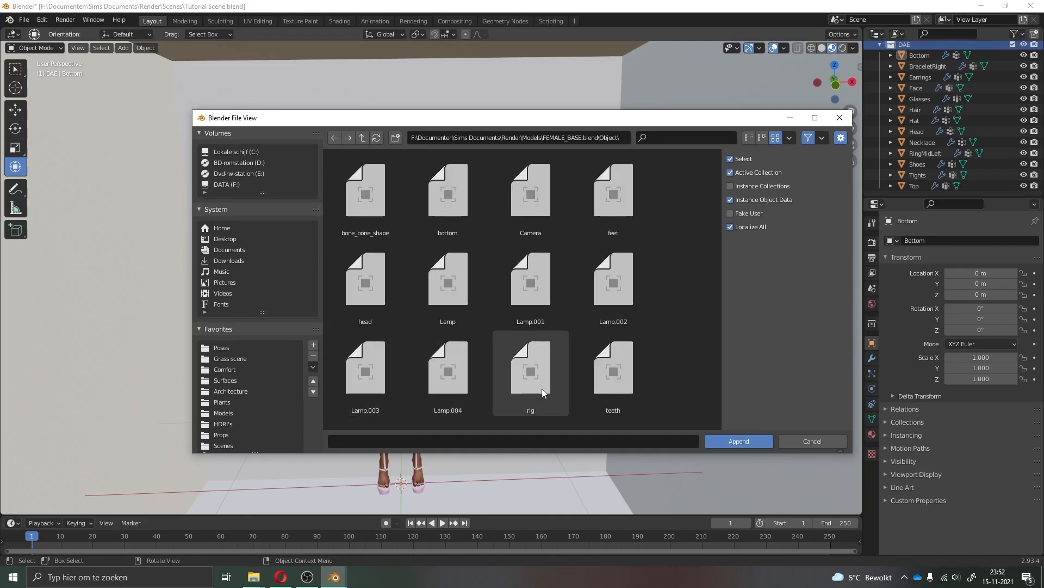
{"action": "left_click", "coordinate": [543, 392]}
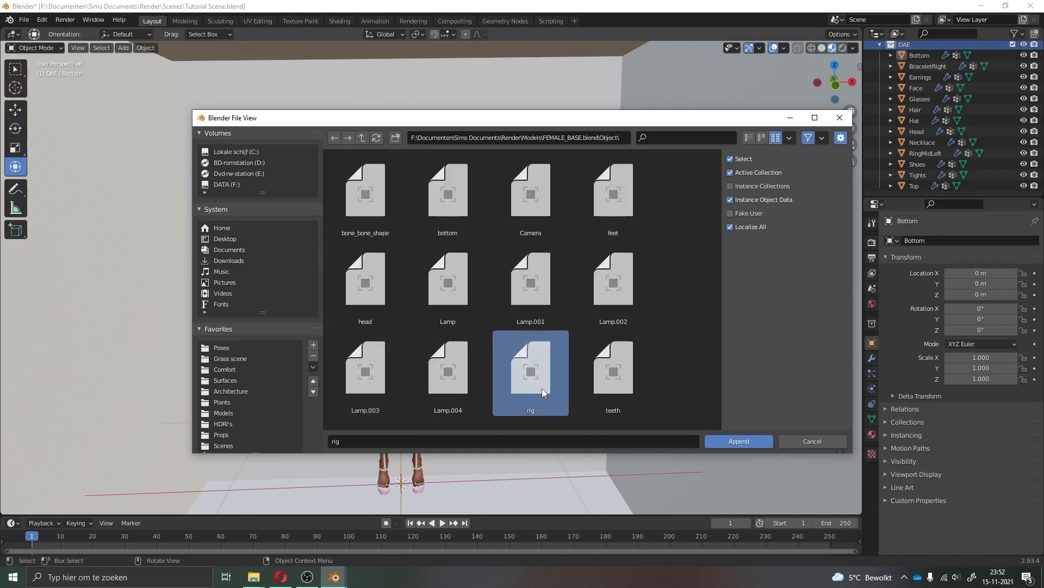
{"action": "left_click", "coordinate": [736, 443]}
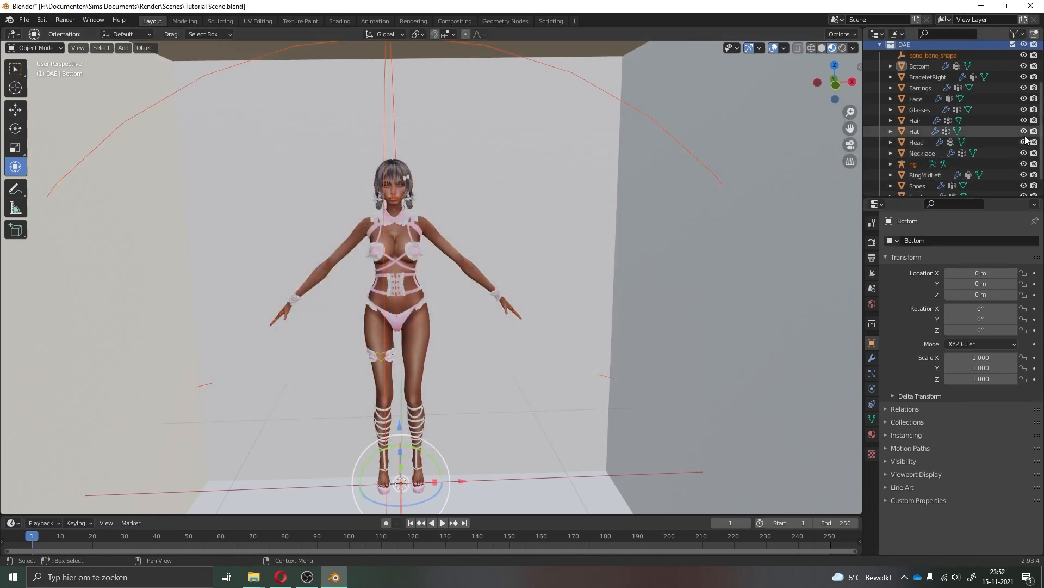
Delete the bone_bone_shape object that came with the rig from the DAE collection
{"action": "left_click", "coordinate": [938, 56]}
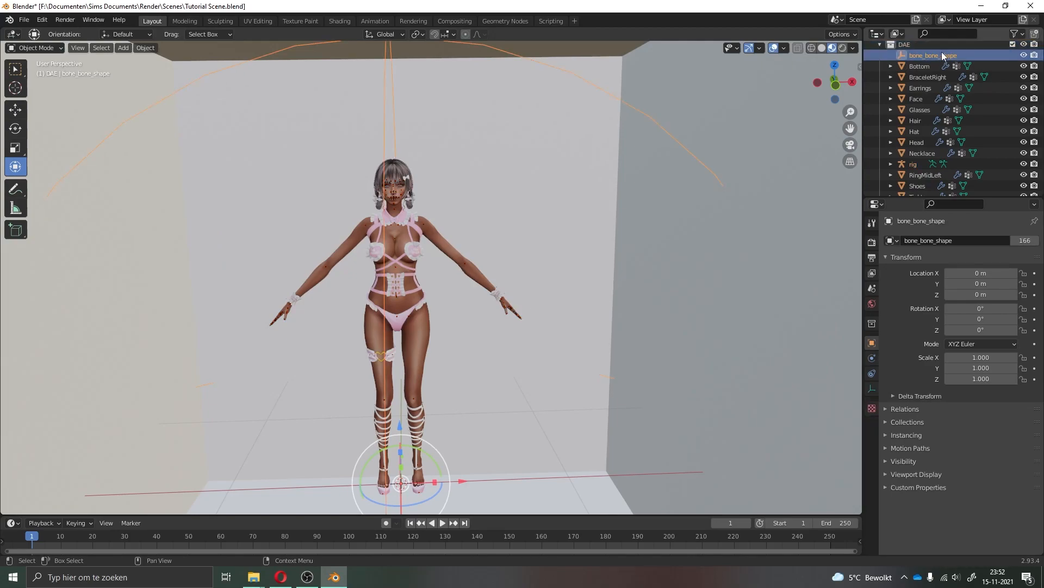
{"action": "right_click", "coordinate": [948, 54]}
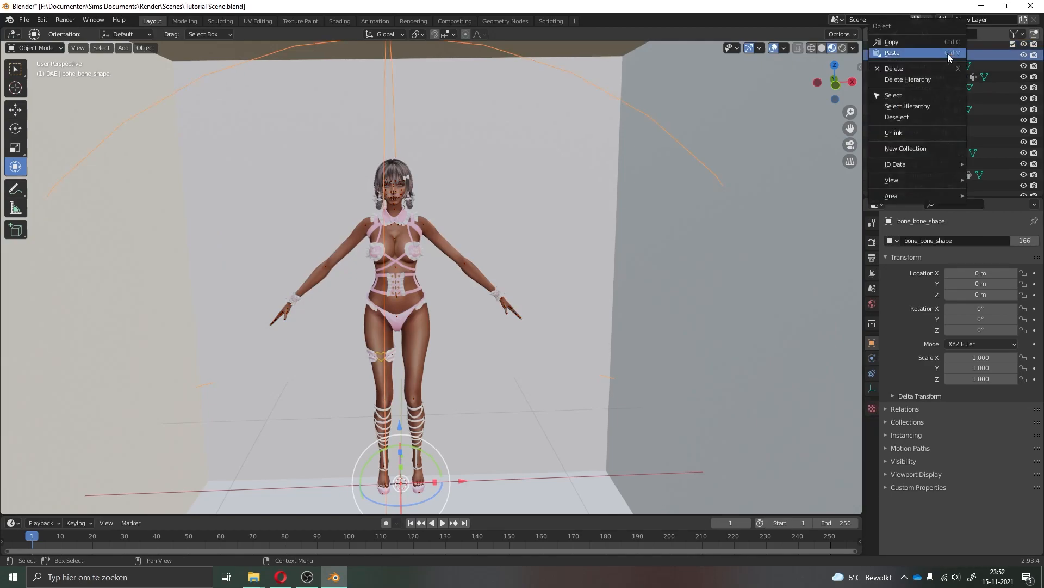
{"action": "left_click", "coordinate": [945, 68]}
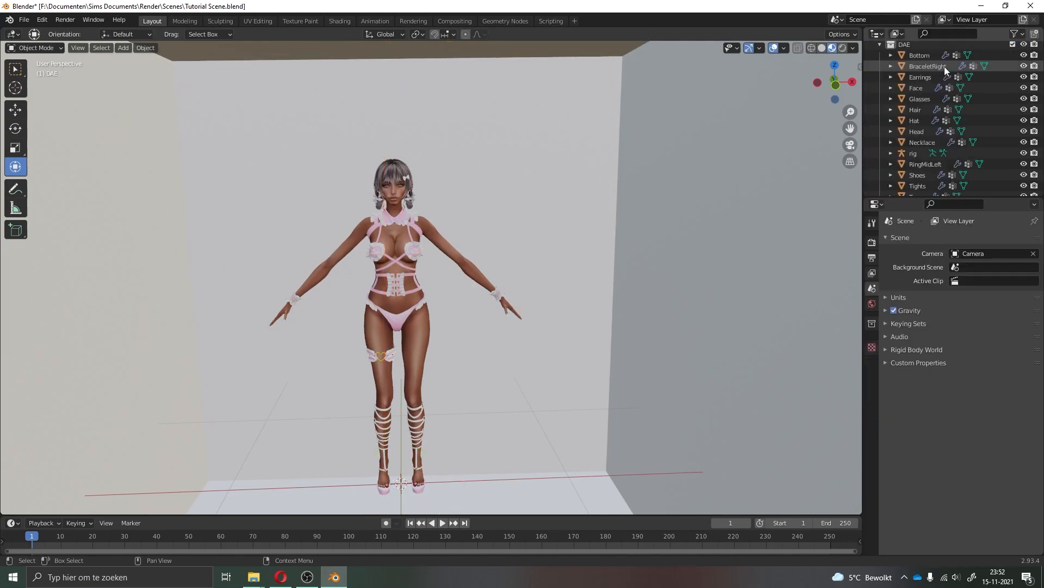
Rename the appended rig in the DAE collection as TUTORIAL
{"action": "left_click", "coordinate": [915, 153]}
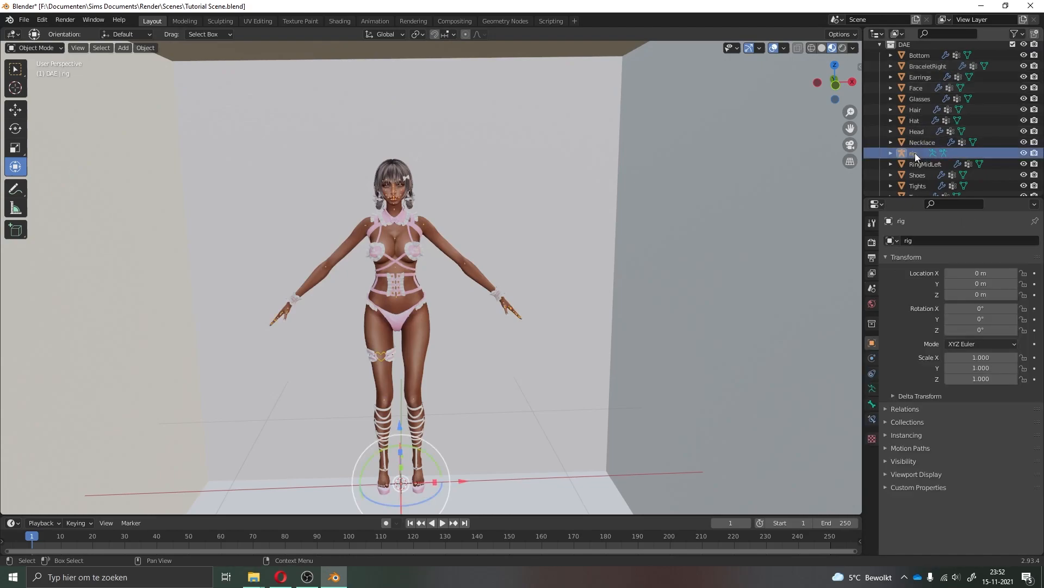
{"action": "double_click", "coordinate": [915, 152]}
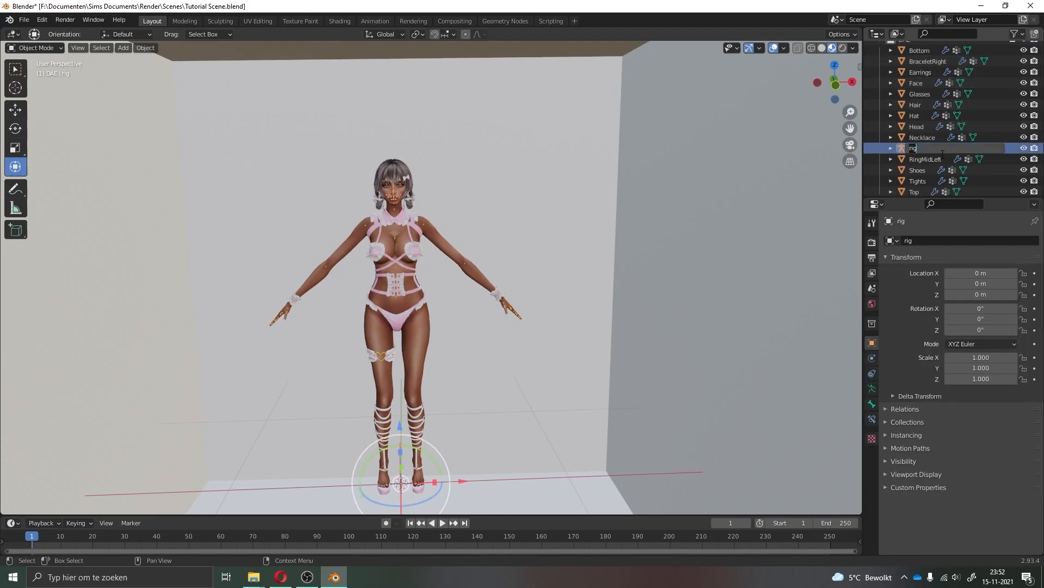
{"action": "type", "text": "T"}
{"action": "key", "text": "Return"}
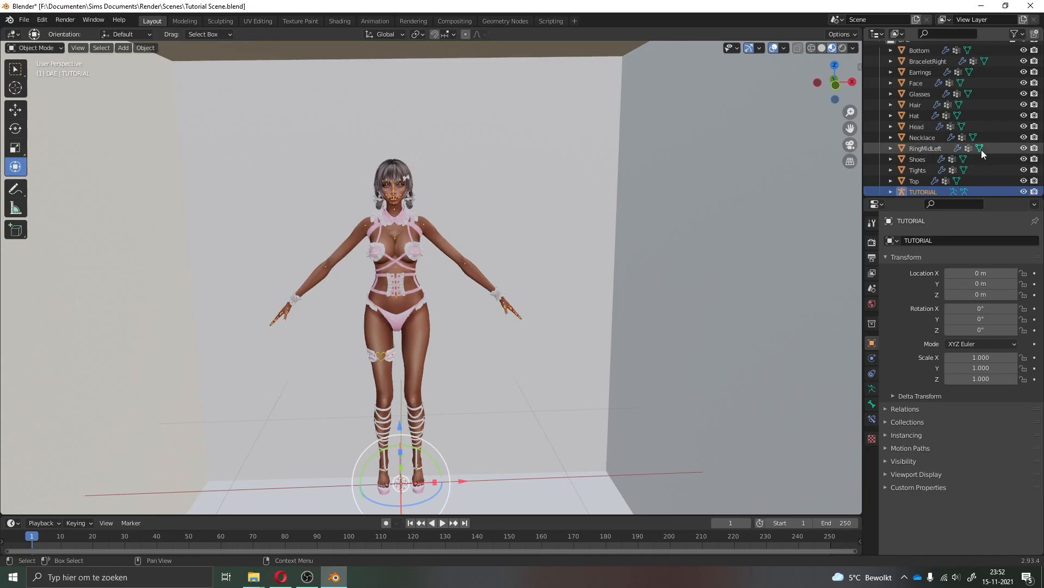
Parent all the sim's meshes from Bottom to Top to the TUTORIAL armature using Armature Deform With Empty Groups, and expand the armature's hierarchy
{"action": "scroll", "coordinate": [982, 156], "scroll_direction": "down", "scroll_amount": 1}
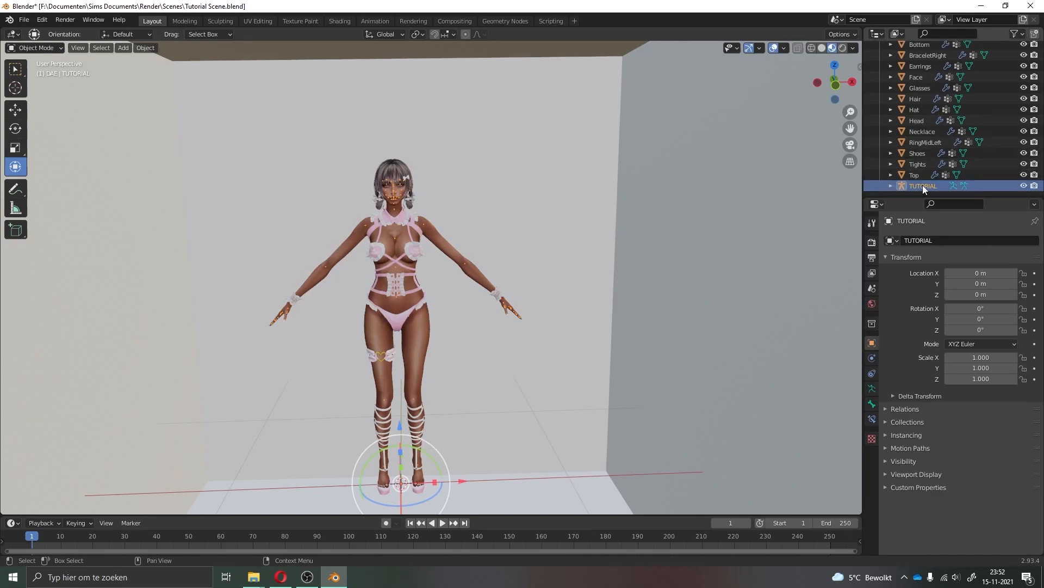
{"action": "scroll", "coordinate": [921, 179], "scroll_direction": "up", "scroll_amount": 1}
{"action": "scroll", "coordinate": [919, 194], "scroll_direction": "up", "scroll_amount": 2}
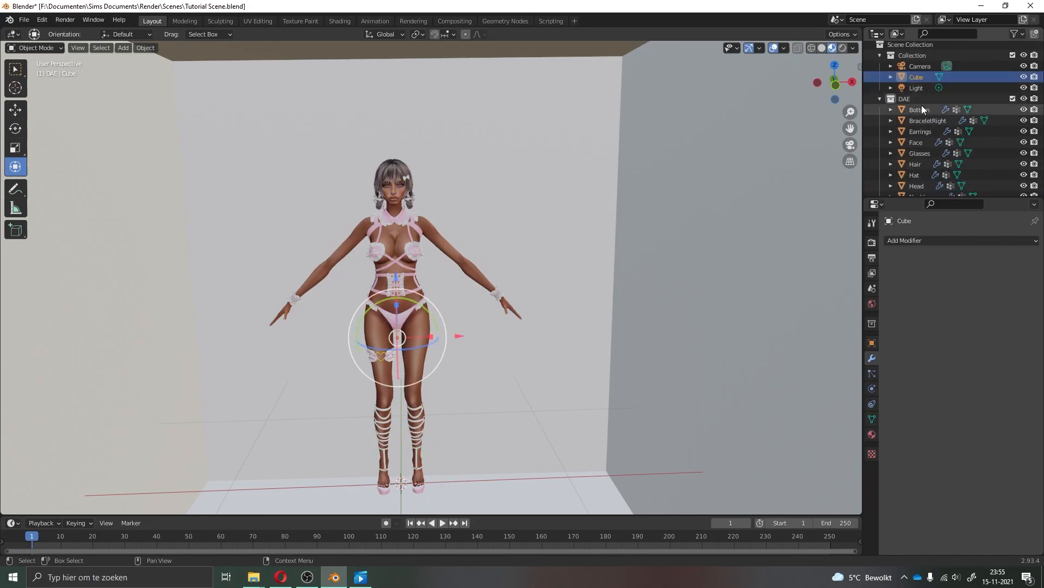
{"action": "scroll", "coordinate": [921, 105], "scroll_direction": "down", "scroll_amount": 3}
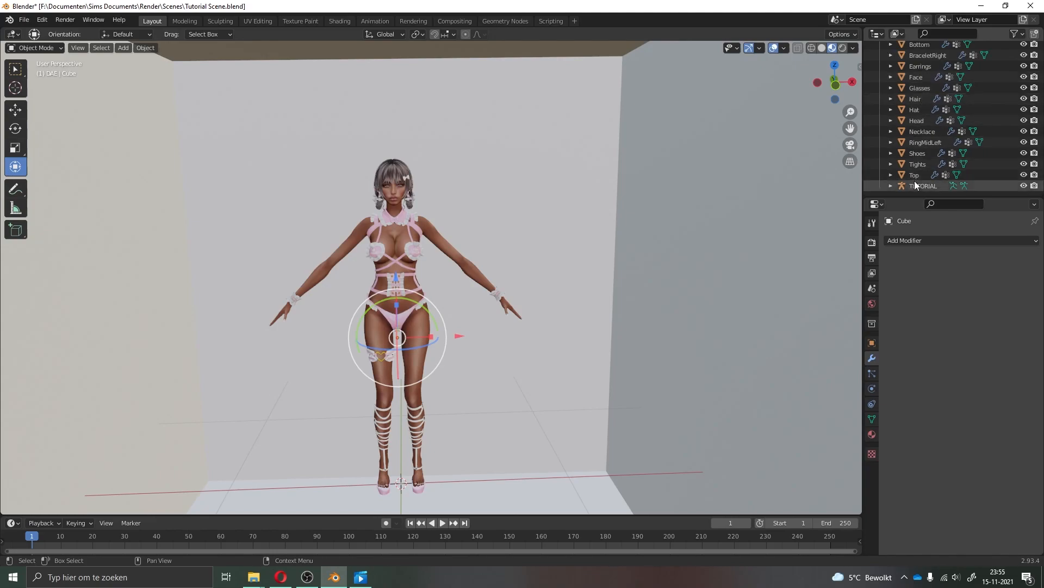
{"action": "scroll", "coordinate": [919, 177], "scroll_direction": "up", "scroll_amount": 1}
{"action": "left_click", "coordinate": [918, 71]}
{"action": "scroll", "coordinate": [917, 70], "scroll_direction": "down", "scroll_amount": 1}
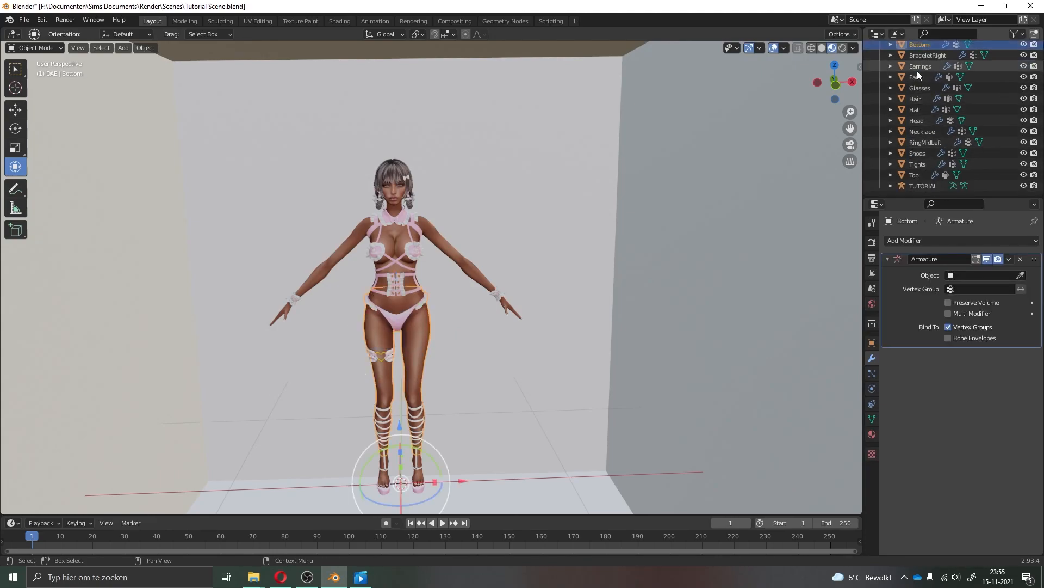
{"action": "left_click", "coordinate": [922, 171], "text": "shift"}
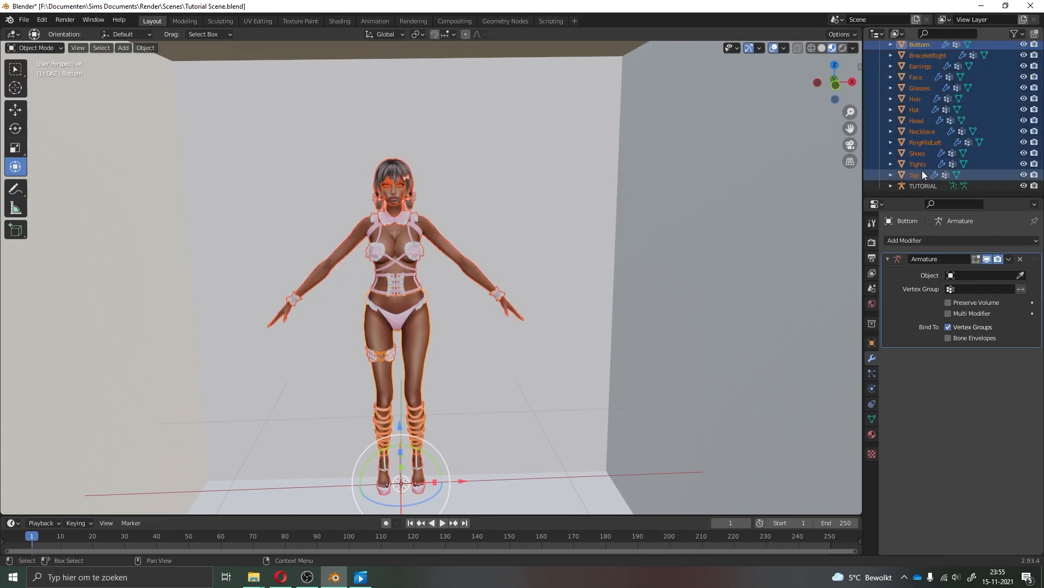
{"action": "left_click", "coordinate": [920, 187], "text": "ctrl"}
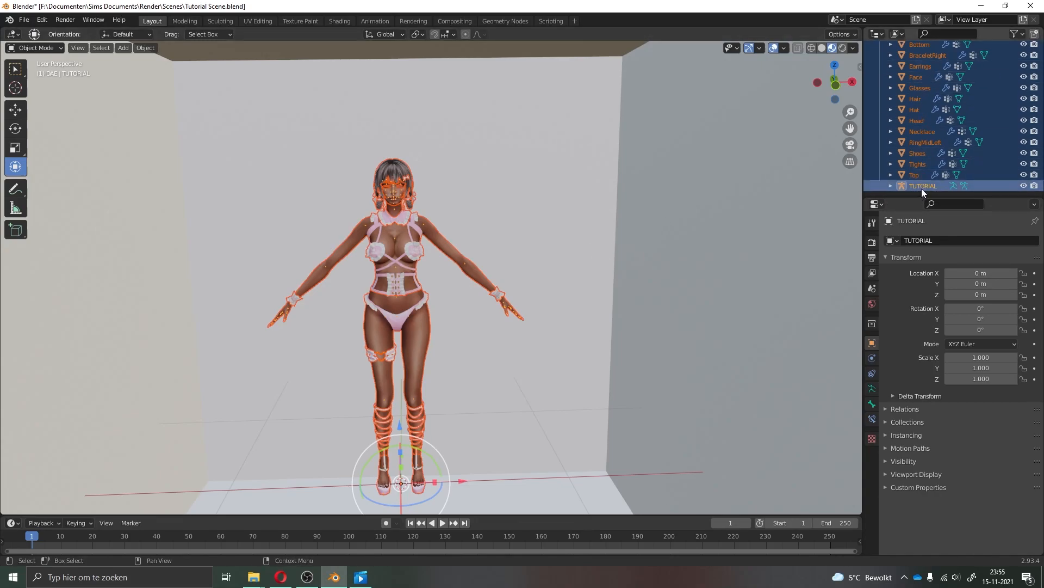
{"action": "key", "text": "ctrl+p"}
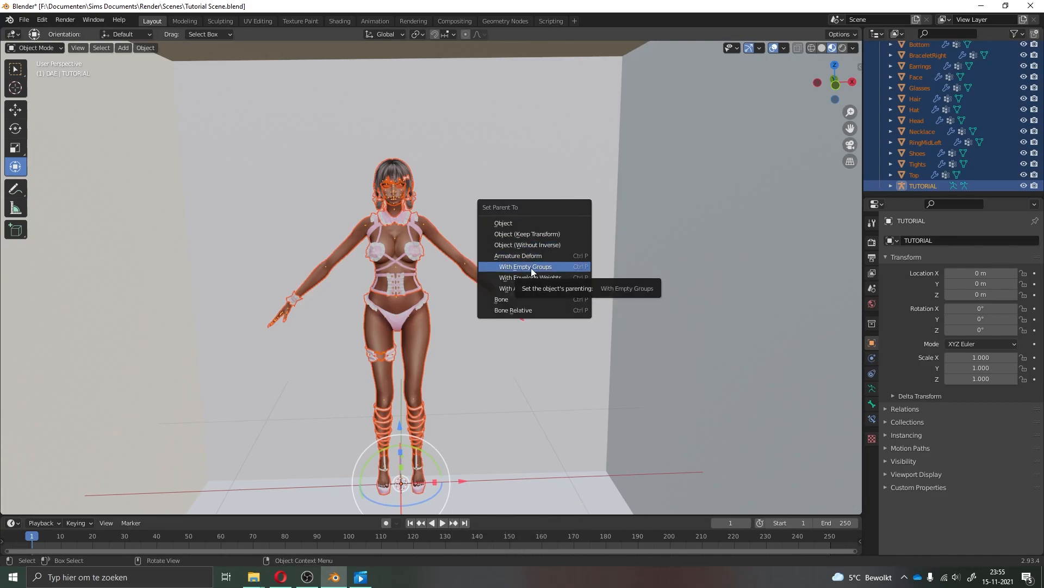
{"action": "left_click", "coordinate": [531, 267]}
{"action": "scroll", "coordinate": [1015, 143], "scroll_direction": "up", "scroll_amount": 3}
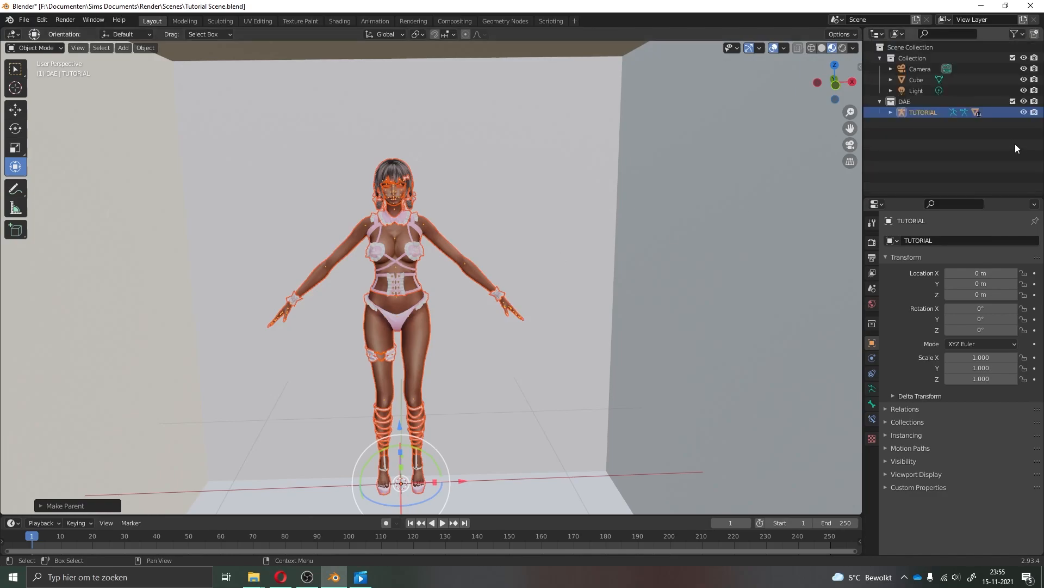
{"action": "left_click", "coordinate": [891, 112]}
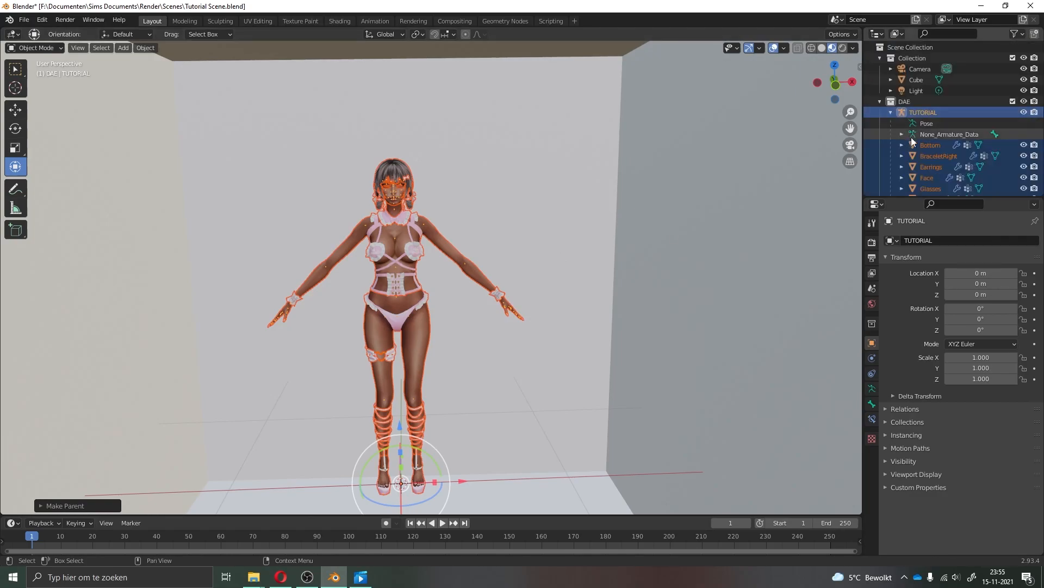
{"action": "scroll", "coordinate": [929, 135], "scroll_direction": "down", "scroll_amount": 5}
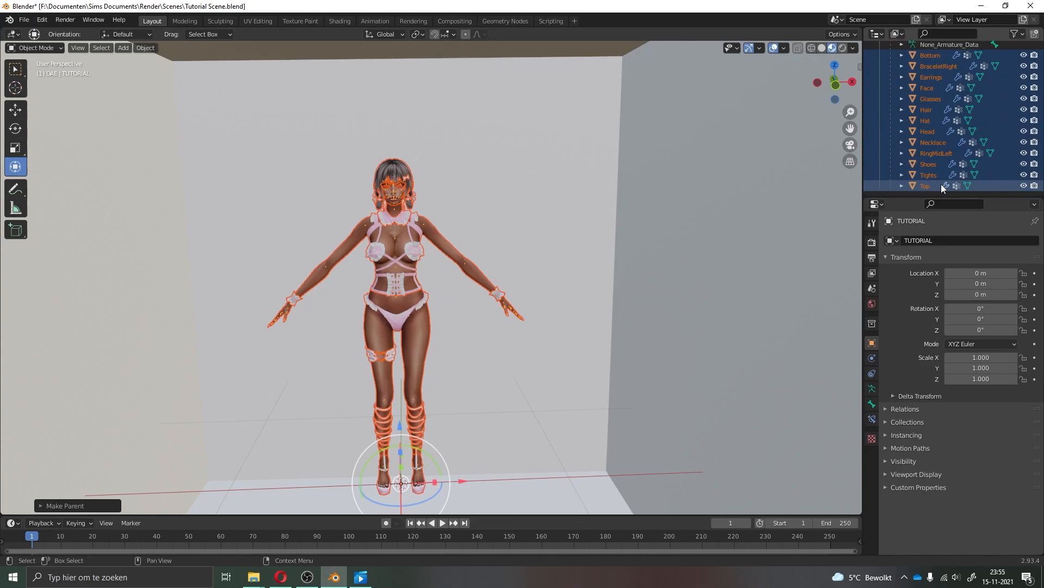
{"action": "scroll", "coordinate": [933, 163], "scroll_direction": "up", "scroll_amount": 5}
Put the TUTORIAL armature in Pose Mode and test the rig by rotating the left forearm bone upward
{"action": "left_click", "coordinate": [923, 112]}
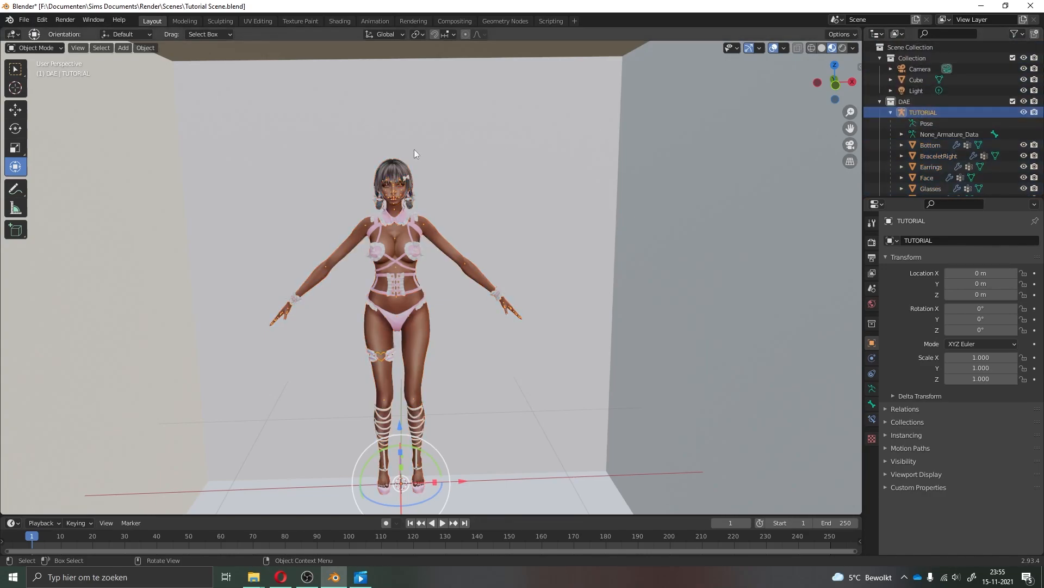
{"action": "scroll", "coordinate": [416, 162], "scroll_direction": "up", "scroll_amount": 2}
{"action": "scroll", "coordinate": [414, 162], "scroll_direction": "up", "scroll_amount": 2}
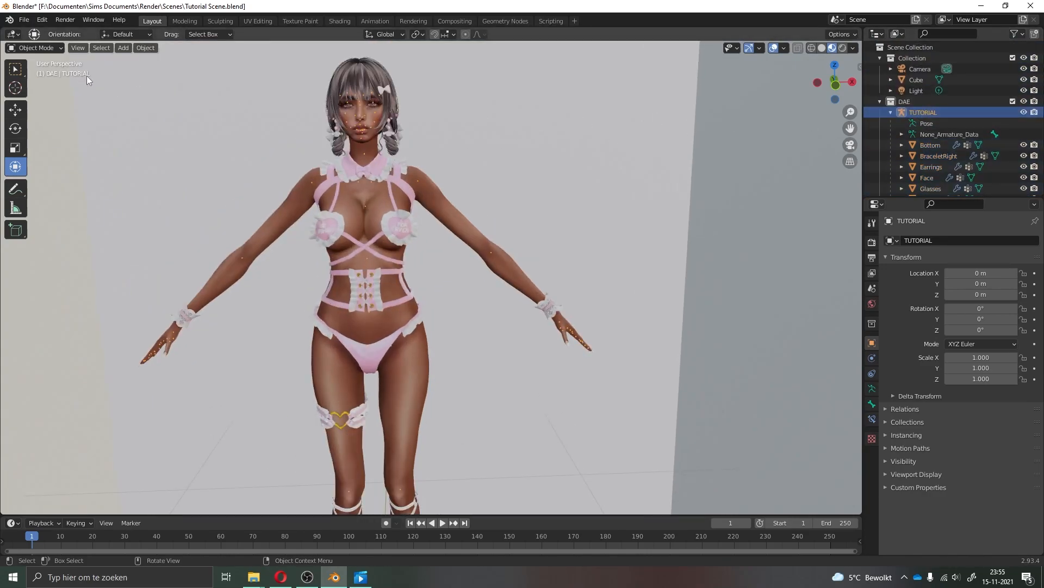
{"action": "left_click", "coordinate": [36, 48]}
{"action": "left_click", "coordinate": [35, 84]}
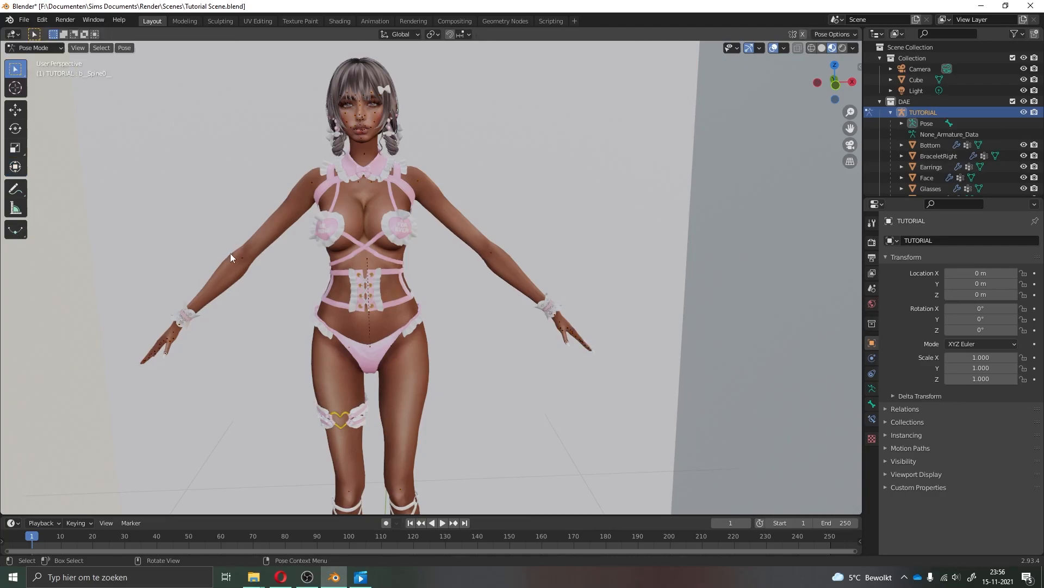
{"action": "left_click", "coordinate": [492, 253]}
{"action": "key", "text": "r"}
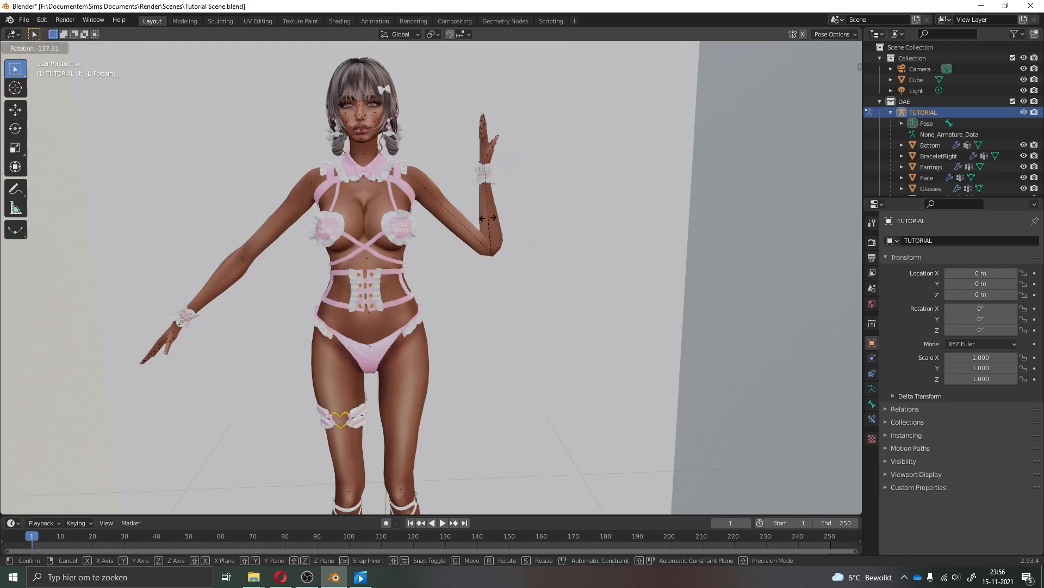
{"action": "key", "text": "r"}
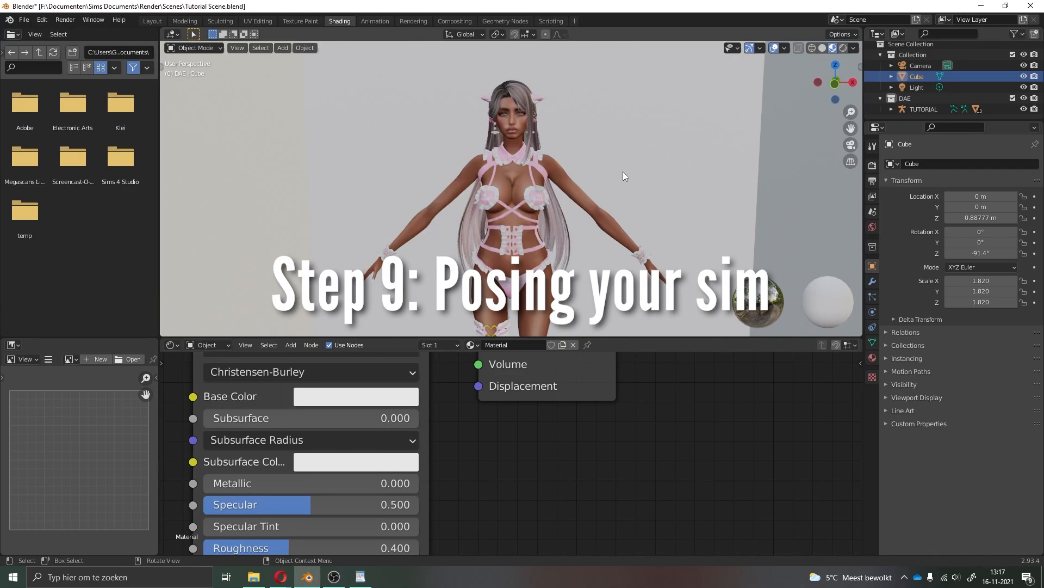
Select the TUTORIAL armature and put it in Pose Mode in the Layout workspace
{"action": "left_click", "coordinate": [914, 109]}
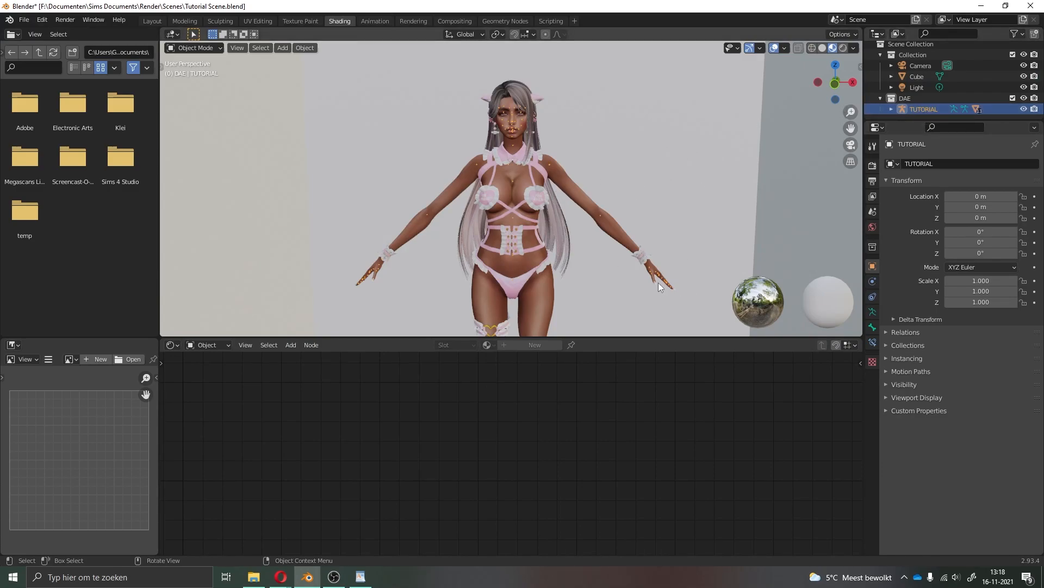
{"action": "left_click", "coordinate": [149, 20]}
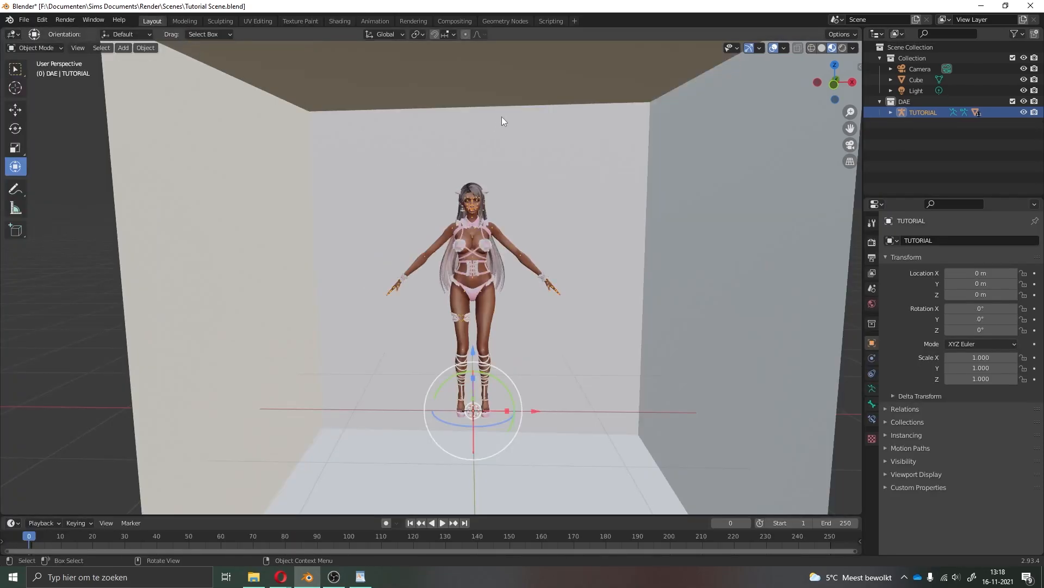
{"action": "scroll", "coordinate": [651, 211], "scroll_direction": "up", "scroll_amount": 3}
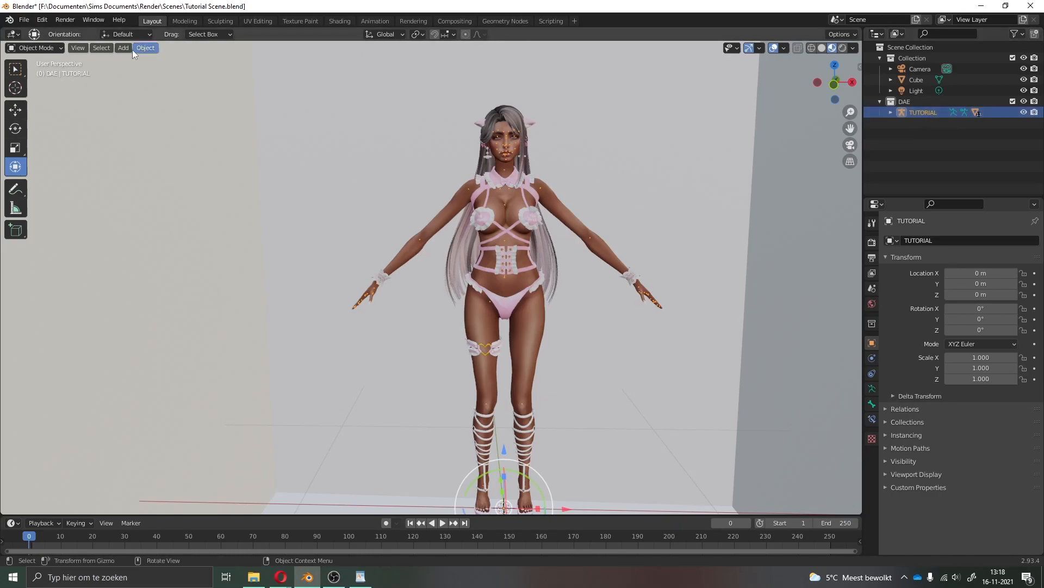
{"action": "left_click", "coordinate": [47, 48]}
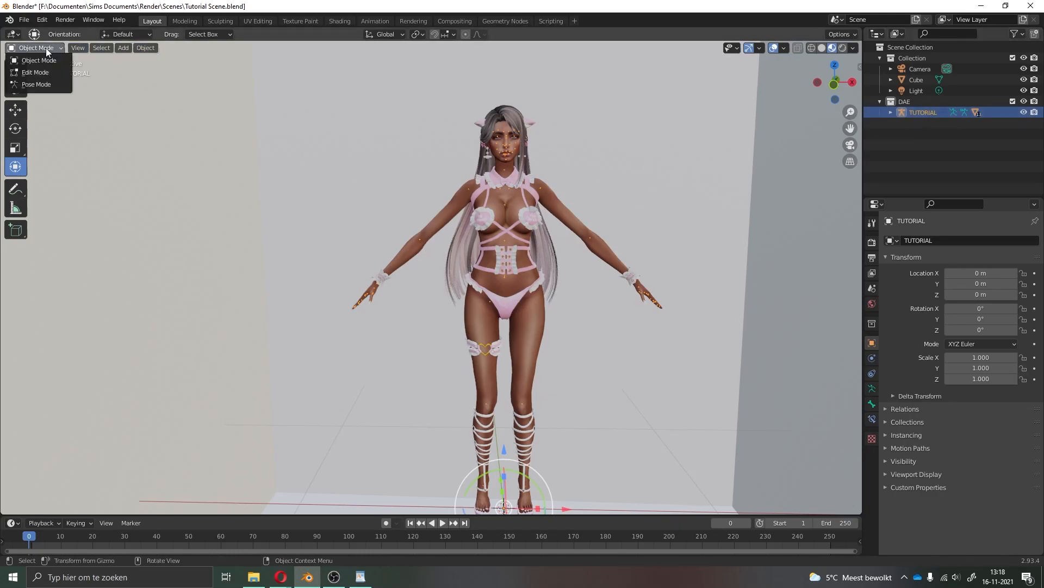
{"action": "left_click", "coordinate": [48, 85]}
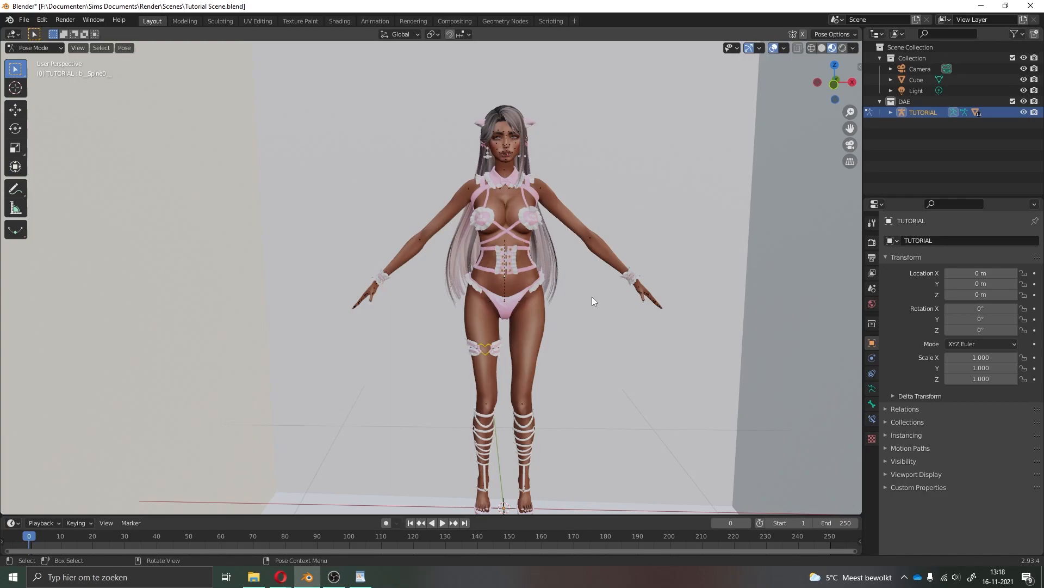
Rotate the left upper arm bone down until the arm hangs close to the body
{"action": "scroll", "coordinate": [592, 296], "scroll_direction": "up", "scroll_amount": 3}
{"action": "scroll", "coordinate": [591, 295], "scroll_direction": "down", "scroll_amount": 3}
{"action": "scroll", "coordinate": [608, 147], "scroll_direction": "up", "scroll_amount": 3}
{"action": "scroll", "coordinate": [599, 136], "scroll_direction": "up", "scroll_amount": 1}
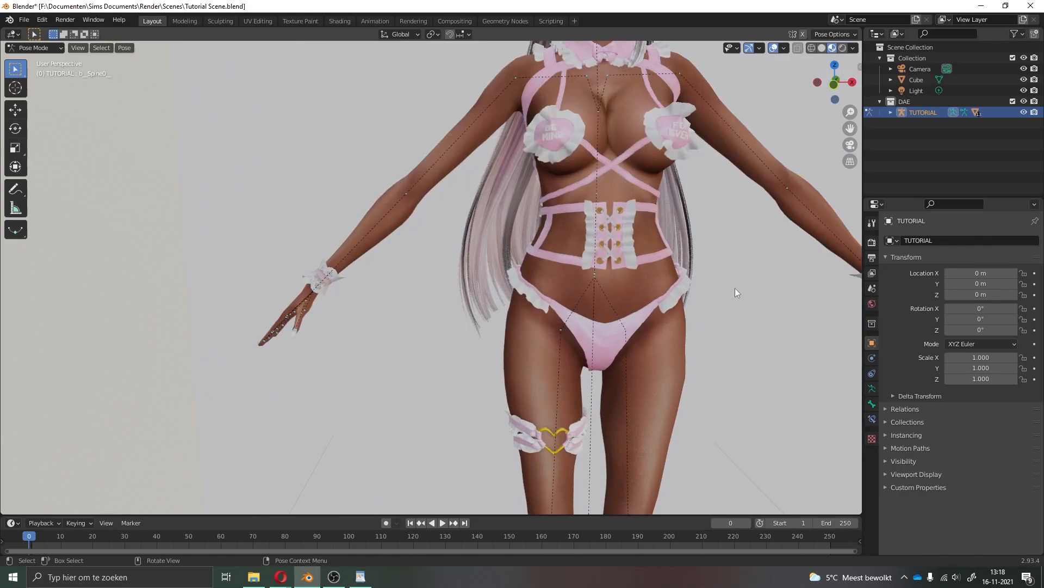
{"action": "left_click_drag", "start_coordinate": [849, 129], "coordinate": [826, 156]}
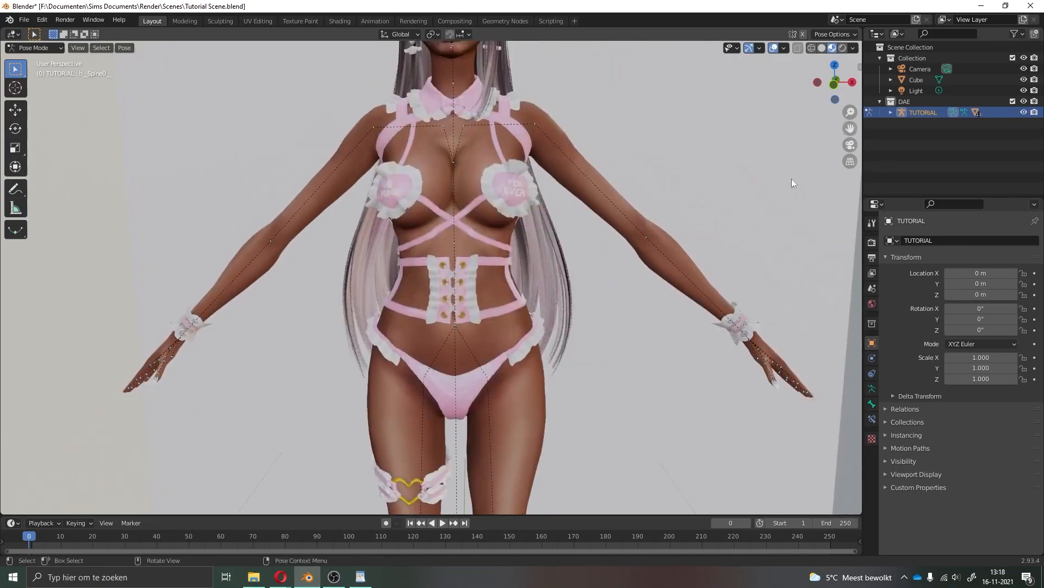
{"action": "left_click", "coordinate": [534, 125]}
{"action": "key", "text": "r"}
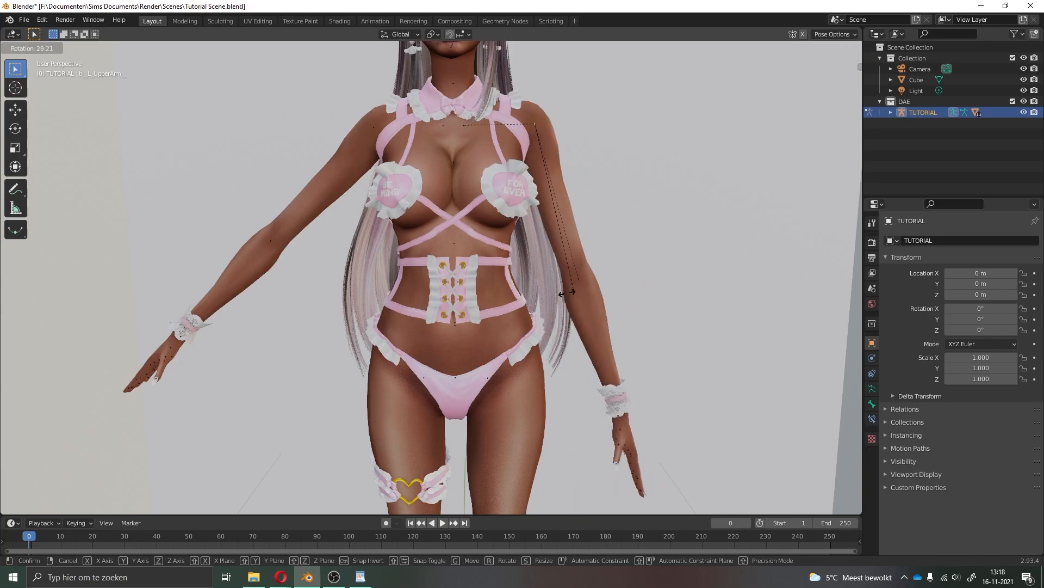
{"action": "left_click", "coordinate": [563, 311]}
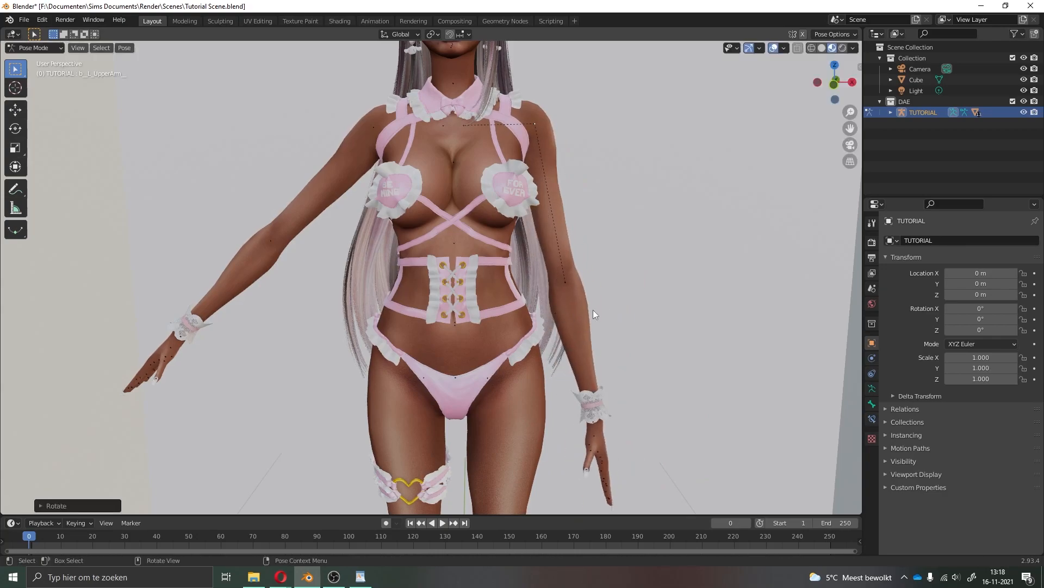
Try regular and trackball rotation on the left upper arm bone and settle it slightly away from the hip
{"action": "middle_click_drag", "start_coordinate": [578, 274], "coordinate": [562, 292]}
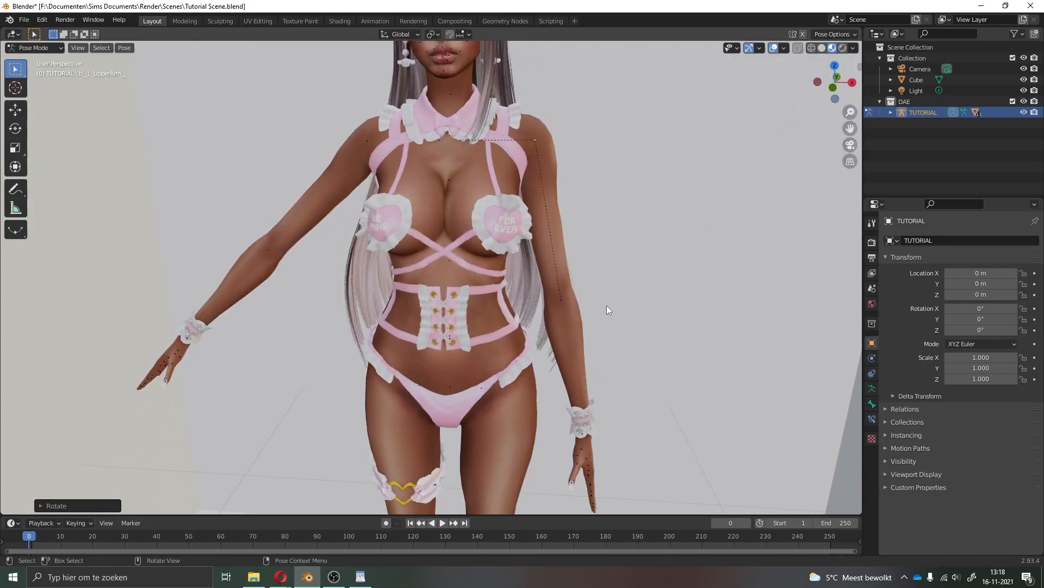
{"action": "key", "text": "r"}
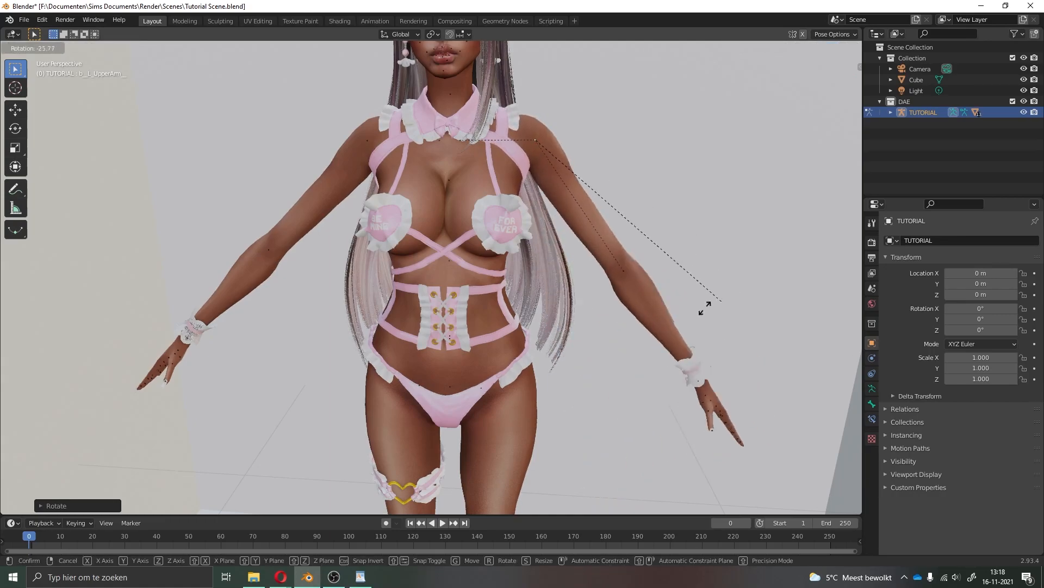
{"action": "key", "text": "r"}
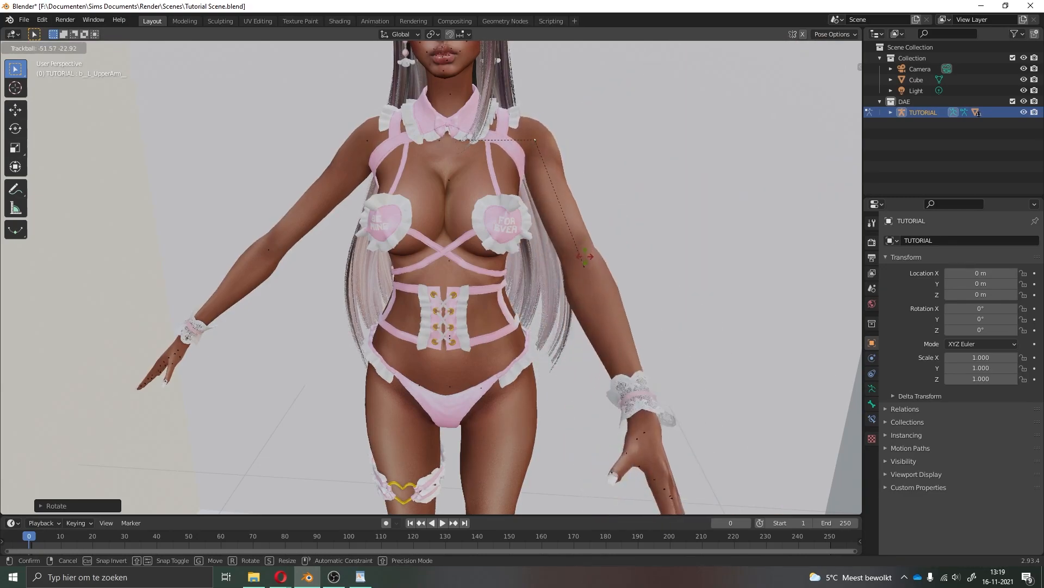
{"action": "key", "text": "r"}
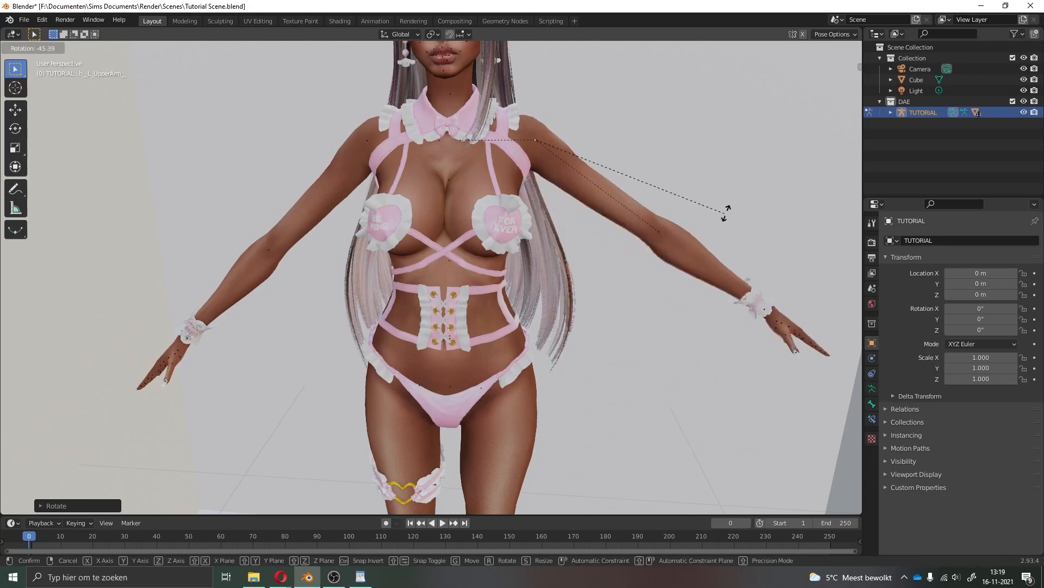
{"action": "key", "text": "r"}
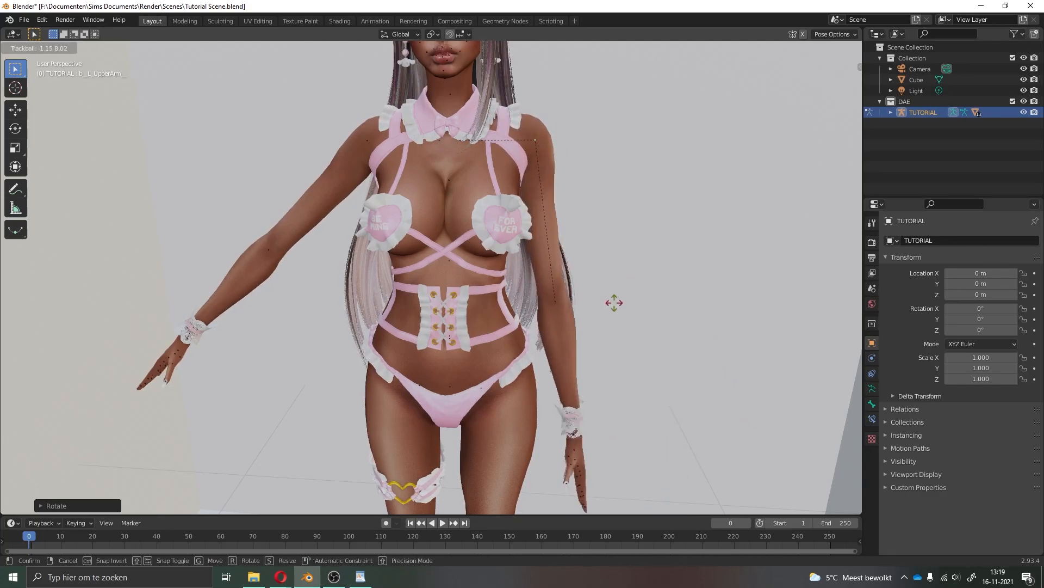
{"action": "key", "text": "r"}
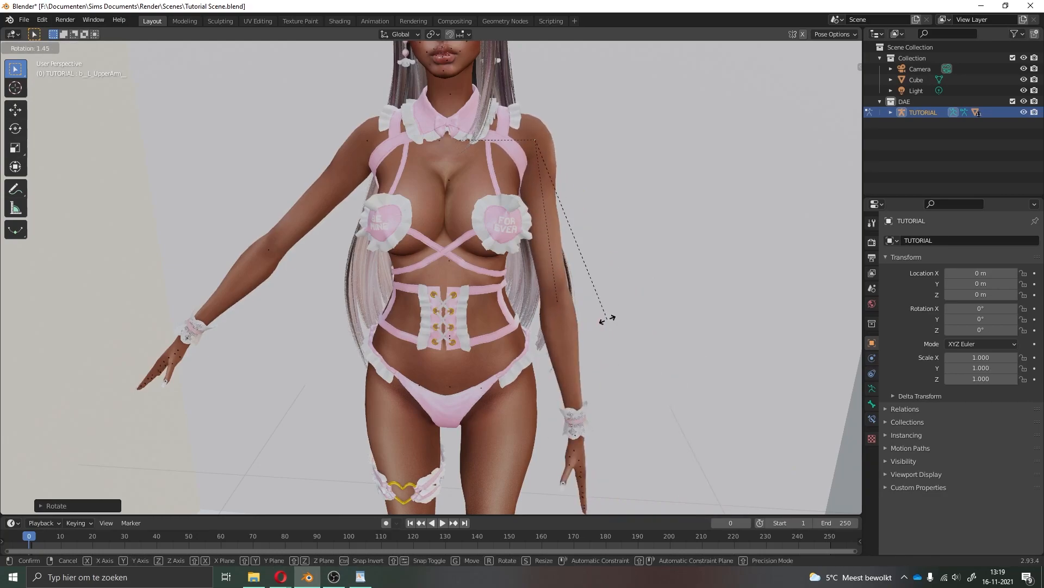
{"action": "left_click", "coordinate": [618, 325]}
Rotate the left upper arm bone forward from a three-quarter view so the hand sits beside the thigh
{"action": "middle_click_drag", "start_coordinate": [618, 324], "coordinate": [598, 315]}
{"action": "scroll", "coordinate": [599, 306], "scroll_direction": "down", "scroll_amount": 4}
{"action": "scroll", "coordinate": [597, 305], "scroll_direction": "up", "scroll_amount": 2}
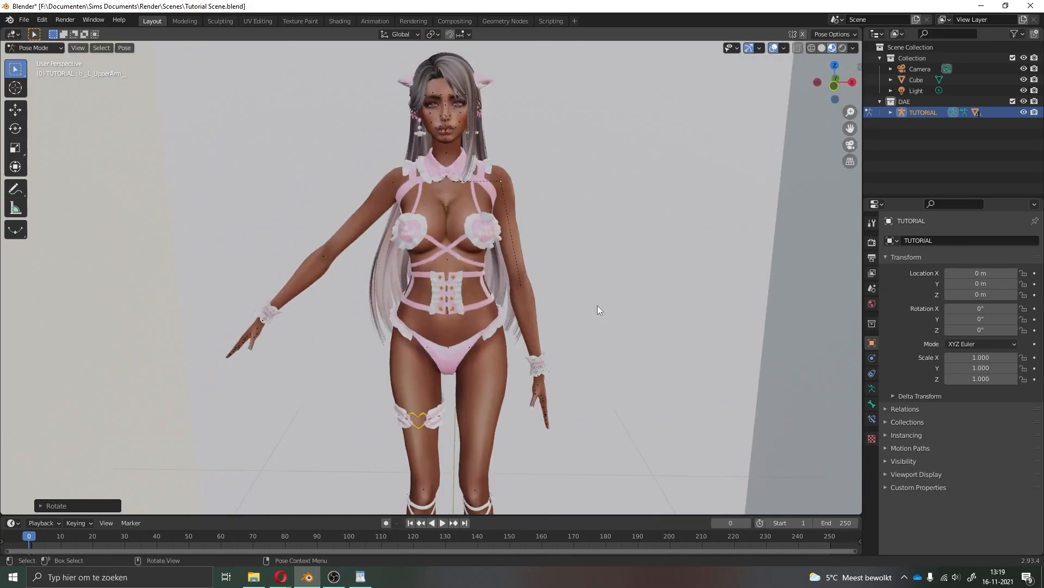
{"action": "scroll", "coordinate": [597, 305], "scroll_direction": "down", "scroll_amount": 1}
{"action": "middle_click_drag", "start_coordinate": [451, 226], "coordinate": [420, 212]}
{"action": "middle_click_drag", "start_coordinate": [447, 325], "coordinate": [430, 329]}
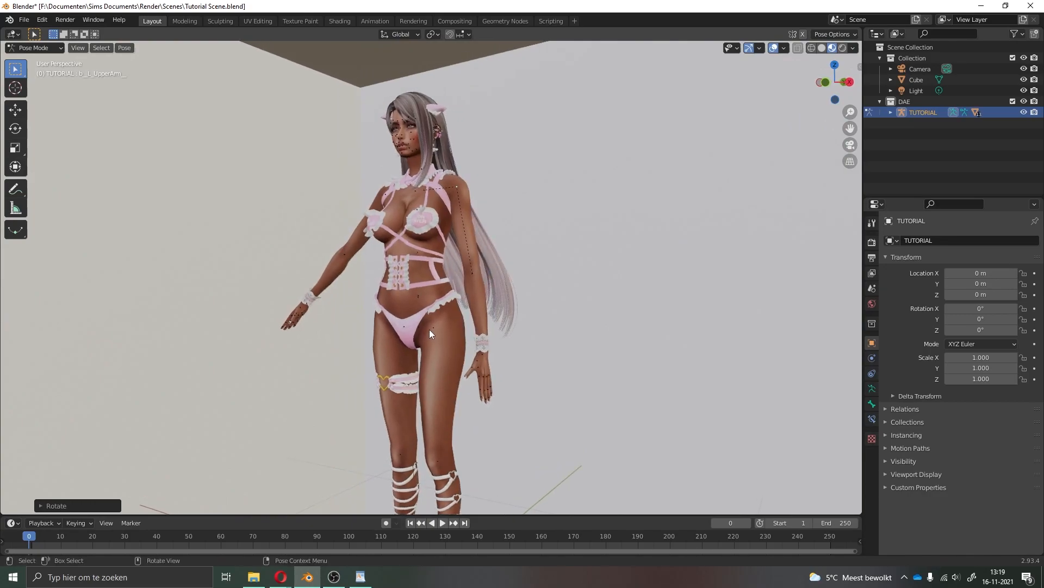
{"action": "key", "text": "r"}
{"action": "left_click", "coordinate": [465, 236]}
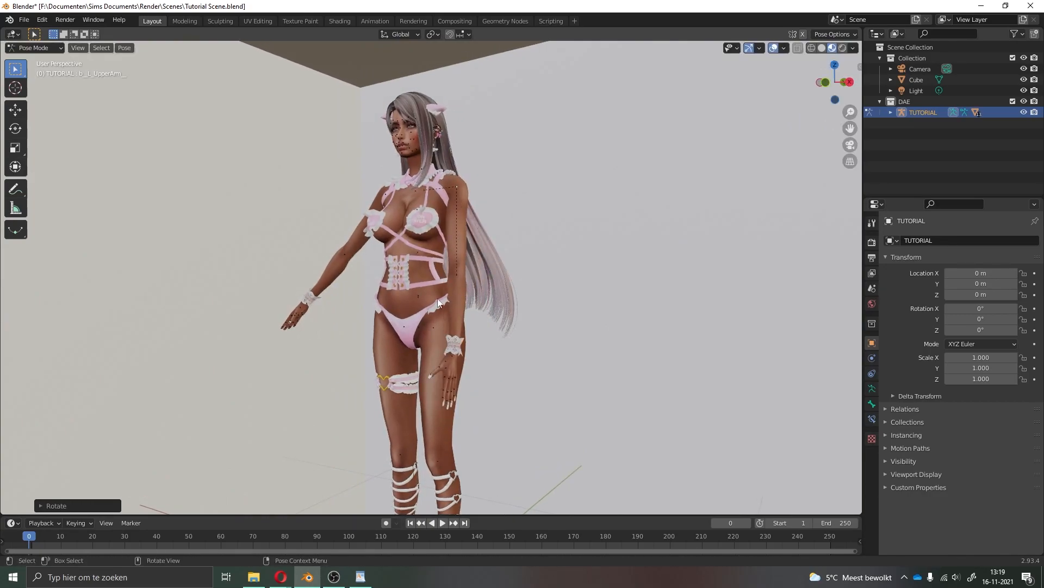
Fine-tune the left arm against the hip and rotate the left thigh bone to raise the leg forward
{"action": "key", "text": "r"}
{"action": "left_click", "coordinate": [469, 348]}
{"action": "left_click", "coordinate": [436, 375]}
{"action": "middle_click_drag", "start_coordinate": [436, 375], "coordinate": [468, 374]}
{"action": "key", "text": "r"}
{"action": "key", "text": "r"}
{"action": "left_click", "coordinate": [531, 401]}
{"action": "key", "text": "r"}
{"action": "key", "text": "r"}
{"action": "left_click", "coordinate": [495, 408]}
{"action": "key", "text": "r"}
{"action": "left_click", "coordinate": [493, 408]}
Rotate the left calf bone back to fold the lower leg under the raised thigh
{"action": "left_click", "coordinate": [485, 430]}
{"action": "key", "text": "r"}
{"action": "key", "text": "r"}
{"action": "left_click", "coordinate": [514, 396]}
{"action": "key", "text": "r"}
{"action": "middle_click_drag", "start_coordinate": [407, 387], "coordinate": [359, 468]}
Rotate the left foot bone to angle the foot in line with the folded leg
{"action": "left_click", "coordinate": [346, 484]}
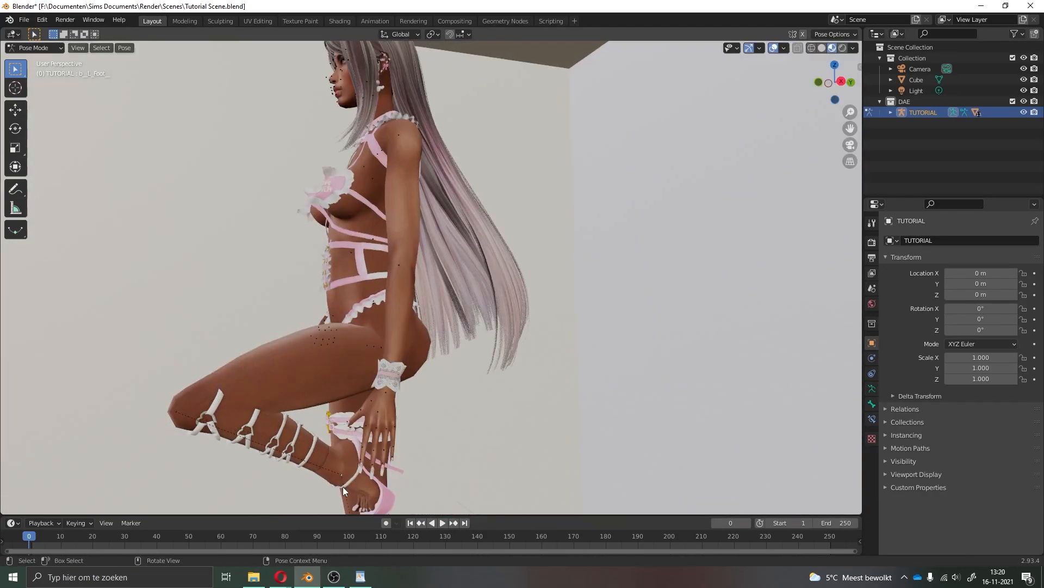
{"action": "key", "text": "r"}
{"action": "left_click", "coordinate": [332, 486]}
{"action": "key", "text": "r"}
{"action": "left_click", "coordinate": [255, 413]}
Rotate the right thigh and calf bones so the right leg bends back into a kneeling position
{"action": "left_click", "coordinate": [519, 370]}
{"action": "middle_click_drag", "start_coordinate": [256, 406], "coordinate": [549, 375]}
{"action": "key", "text": "r"}
{"action": "left_click", "coordinate": [735, 285]}
{"action": "left_click", "coordinate": [609, 387]}
{"action": "key", "text": "r"}
{"action": "middle_click_drag", "start_coordinate": [593, 457], "coordinate": [348, 463]}
{"action": "key", "text": "r"}
{"action": "key", "text": "r"}
{"action": "left_click", "coordinate": [482, 472]}
Rotate the right foot bone to angle the shoe beside the bent leg
{"action": "left_click", "coordinate": [351, 466]}
{"action": "key", "text": "r"}
{"action": "left_click", "coordinate": [423, 453]}
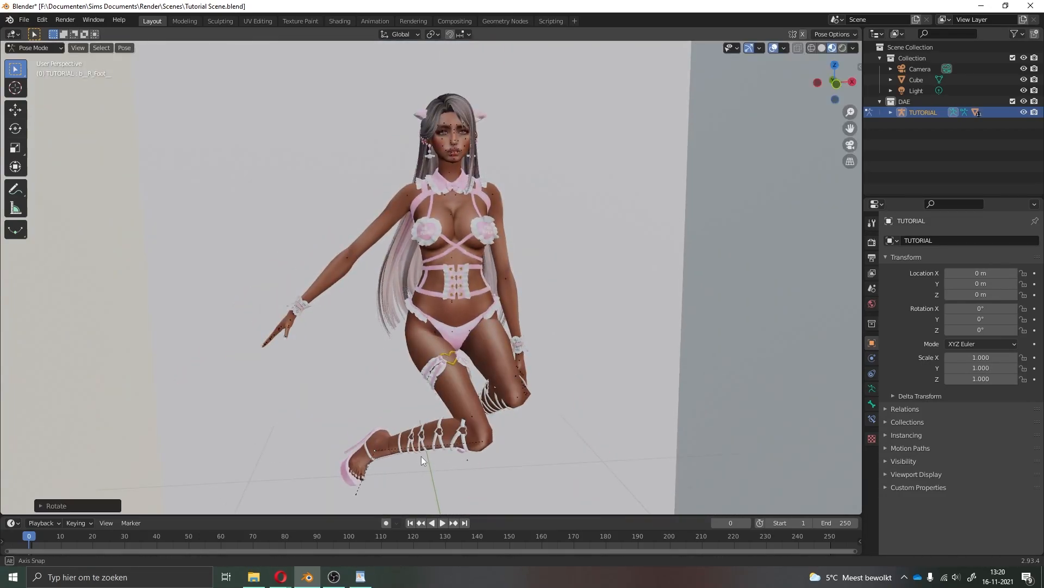
Rotate the left leg's bones to bring the left knee inward, next to the right knee
{"action": "middle_click_drag", "start_coordinate": [422, 453], "coordinate": [410, 450]}
{"action": "key", "text": "r"}
{"action": "left_click", "coordinate": [490, 412]}
{"action": "key", "text": "r"}
{"action": "left_click", "coordinate": [517, 426]}
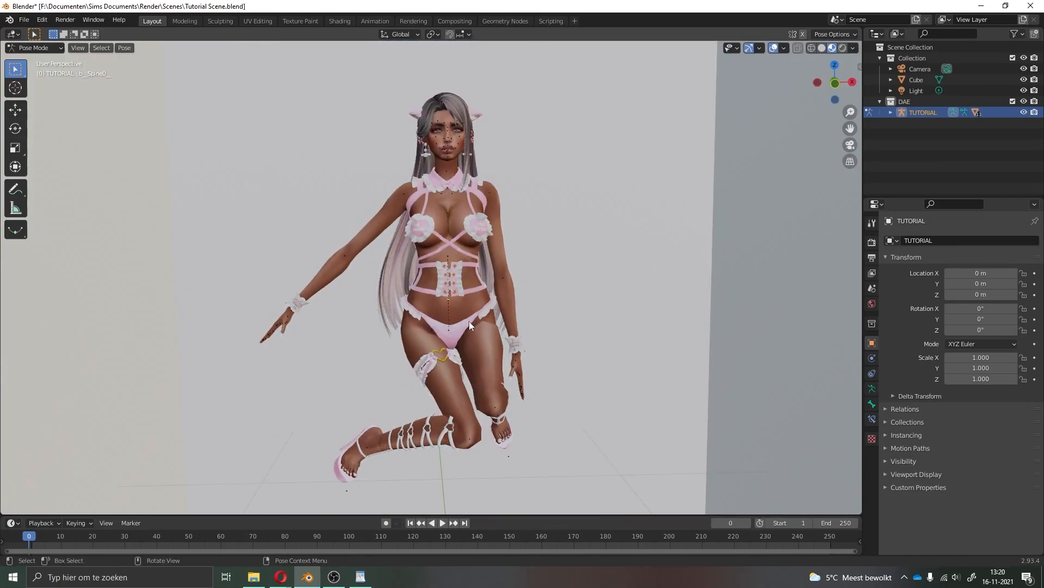
Rotate the spine bones, starting with the lowest one, to adjust the lean of the torso
{"action": "key", "text": "r"}
{"action": "left_click", "coordinate": [457, 269]}
{"action": "left_click", "coordinate": [450, 329]}
{"action": "key", "text": "r"}
{"action": "left_click", "coordinate": [479, 291]}
{"action": "left_click", "coordinate": [454, 258]}
{"action": "key", "text": "r"}
{"action": "key", "text": "r"}
{"action": "key", "text": "r"}
{"action": "left_click", "coordinate": [450, 294]}
{"action": "left_click", "coordinate": [455, 306]}
{"action": "key", "text": "r"}
Rotate the right shoulder and upper arm bones to bring the right arm down beside the body
{"action": "left_click", "coordinate": [408, 200]}
{"action": "key", "text": "r"}
{"action": "left_click", "coordinate": [439, 255]}
{"action": "left_click", "coordinate": [430, 195]}
{"action": "key", "text": "r"}
{"action": "left_click", "coordinate": [419, 202]}
Rotate the right forearm bone to bend the elbow and bring the forearm in front of the torso
{"action": "left_click", "coordinate": [391, 278]}
{"action": "key", "text": "r"}
{"action": "key", "text": "r"}
{"action": "left_click", "coordinate": [392, 218]}
{"action": "middle_click_drag", "start_coordinate": [393, 218], "coordinate": [467, 224]}
{"action": "left_click", "coordinate": [524, 168]}
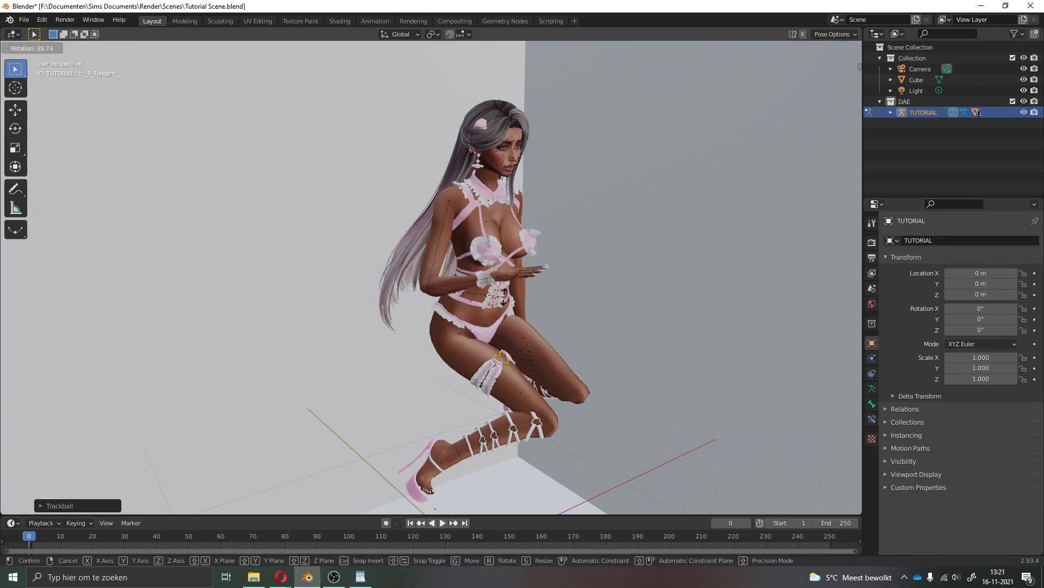
Raise the right forearm further and rotate the right hand bone so the hand sits against the chest
{"action": "left_click", "coordinate": [453, 256]}
{"action": "key", "text": "r"}
{"action": "key", "text": "r"}
{"action": "left_click", "coordinate": [500, 211]}
{"action": "middle_click_drag", "start_coordinate": [497, 212], "coordinate": [432, 214]}
{"action": "scroll", "coordinate": [432, 214], "scroll_direction": "up", "scroll_amount": 3}
{"action": "key", "text": "r"}
{"action": "key", "text": "r"}
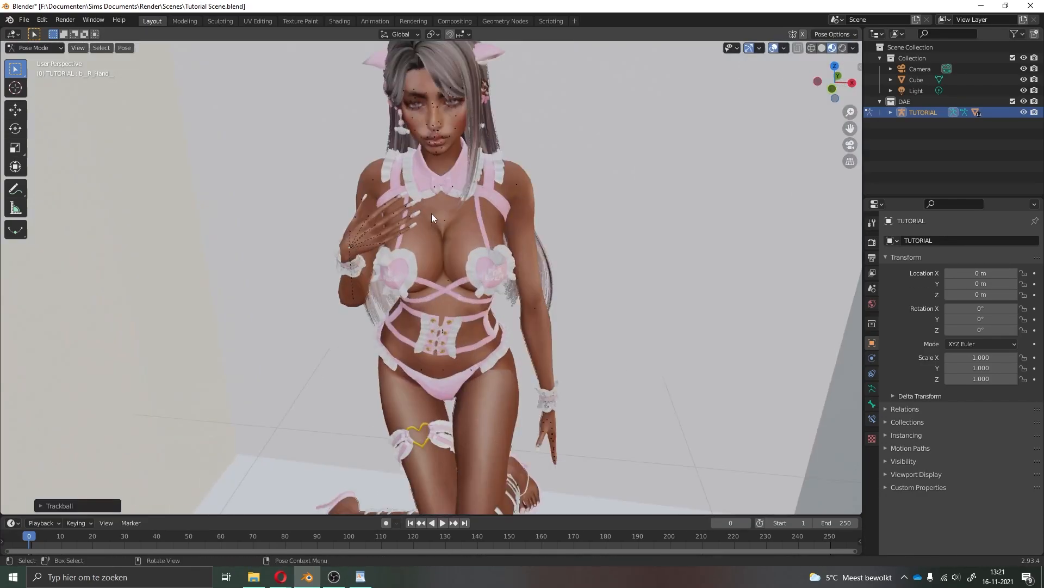
Rotate the left upper arm bone to prepare the arm for a raised hand
{"action": "left_click", "coordinate": [514, 189]}
{"action": "left_click", "coordinate": [514, 188]}
{"action": "key", "text": "r"}
{"action": "key", "text": "r"}
Rotate the left forearm bone up to bend the elbow and bring the hand in front of the shoulder
{"action": "left_click", "coordinate": [530, 313]}
{"action": "middle_click_drag", "start_coordinate": [530, 314], "coordinate": [529, 286]}
{"action": "key", "text": "r"}
{"action": "key", "text": "r"}
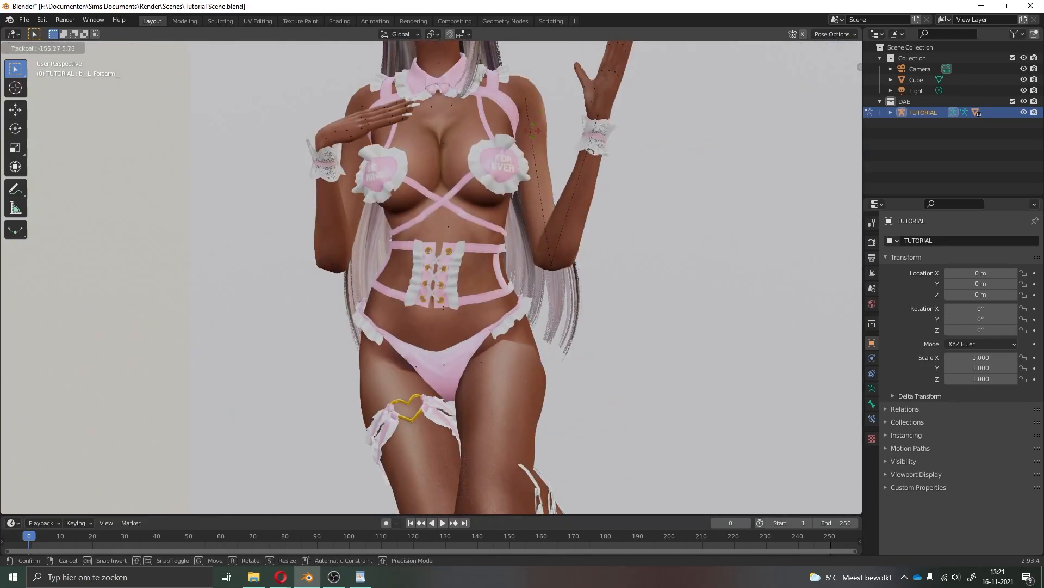
{"action": "left_click", "coordinate": [563, 217]}
{"action": "key", "text": "r"}
{"action": "key", "text": "r"}
{"action": "left_click", "coordinate": [511, 218]}
{"action": "key", "text": "r"}
{"action": "left_click", "coordinate": [582, 252]}
Rotate the left hand bone so the fingers tilt inward toward the neck
{"action": "left_click", "coordinate": [539, 174]}
{"action": "key", "text": "r"}
{"action": "key", "text": "r"}
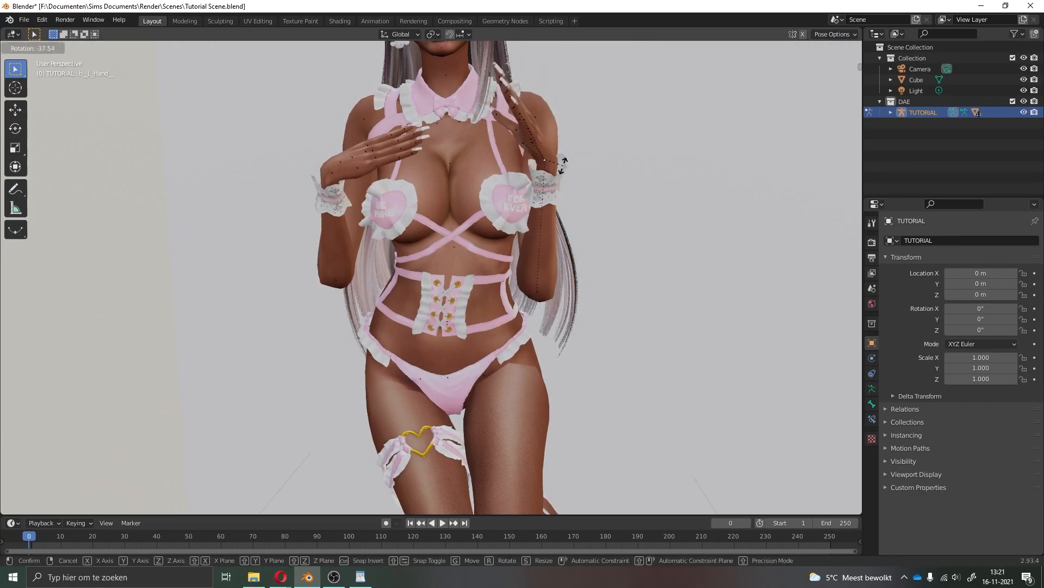
{"action": "left_click", "coordinate": [506, 180]}
Rotate individual finger bones of the right hand to give the fingers a natural spread
{"action": "middle_click_drag", "start_coordinate": [506, 180], "coordinate": [522, 182]}
{"action": "scroll", "coordinate": [522, 182], "scroll_direction": "up", "scroll_amount": 2}
{"action": "left_click_drag", "start_coordinate": [850, 132], "coordinate": [902, 272]}
{"action": "left_click", "coordinate": [495, 241]}
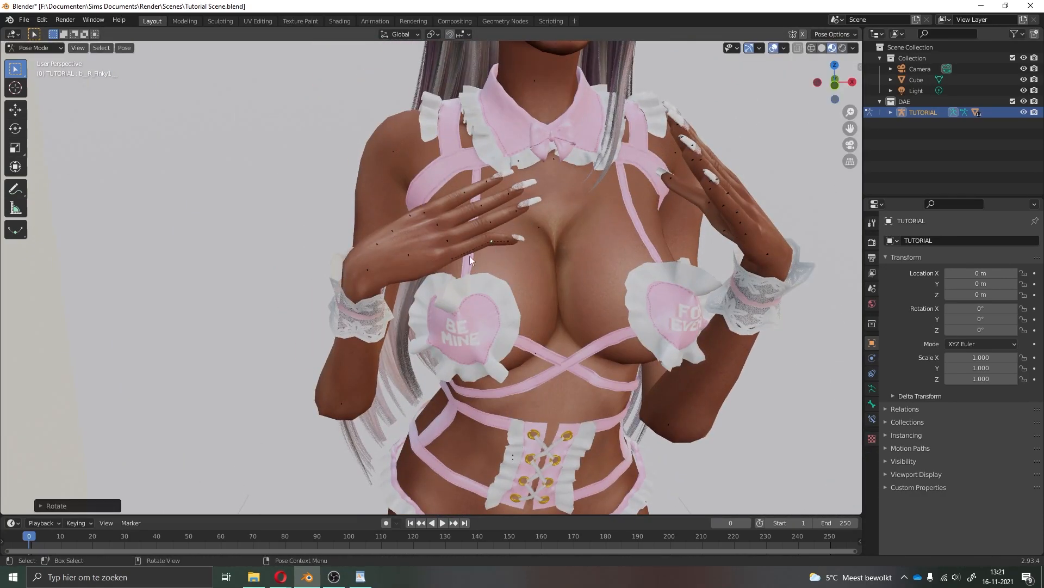
{"action": "left_click", "coordinate": [453, 225]}
{"action": "scroll", "coordinate": [488, 221], "scroll_direction": "up", "scroll_amount": 2}
{"action": "key", "text": "r"}
{"action": "left_click", "coordinate": [456, 190]}
{"action": "left_click", "coordinate": [430, 182]}
{"action": "key", "text": "r"}
{"action": "left_click", "coordinate": [460, 210]}
Reorient the left arm and hand so the fingers point across the upper chest
{"action": "middle_click_drag", "start_coordinate": [461, 210], "coordinate": [589, 320]}
{"action": "left_click", "coordinate": [575, 376]}
{"action": "key", "text": "r"}
{"action": "key", "text": "r"}
{"action": "left_click", "coordinate": [576, 389]}
{"action": "middle_click_drag", "start_coordinate": [561, 376], "coordinate": [522, 342]}
Rotate finger bones of the left hand, including the ring finger, to spread the fingers
{"action": "left_click", "coordinate": [592, 182]}
{"action": "key", "text": "r"}
{"action": "left_click", "coordinate": [506, 244]}
{"action": "left_click", "coordinate": [539, 163]}
{"action": "key", "text": "r"}
{"action": "left_click", "coordinate": [590, 164]}
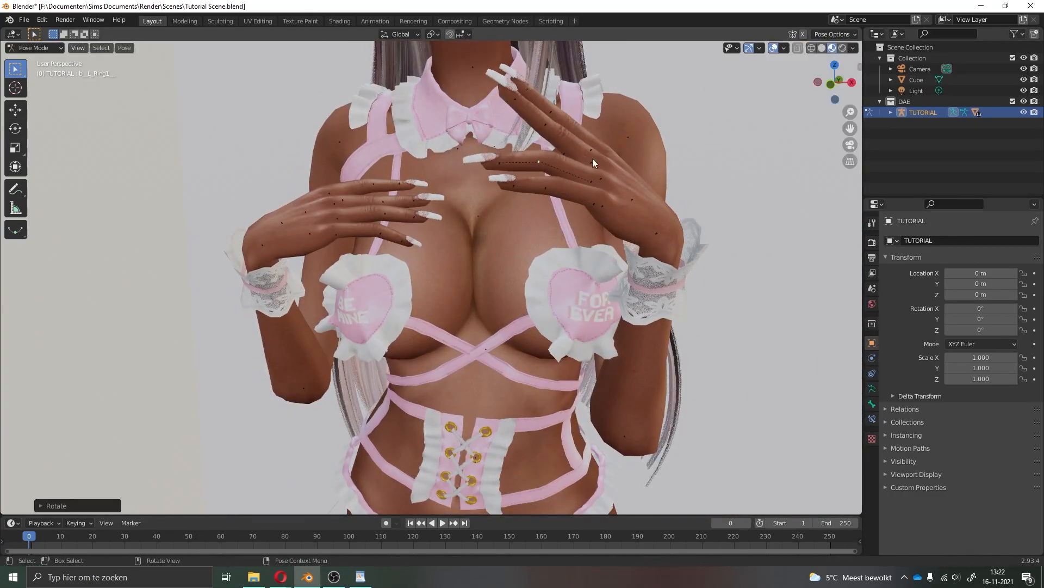
Rotate further finger bones of the raised hands to refine the finger spread and hand angle
{"action": "left_click", "coordinate": [592, 153]}
{"action": "key", "text": "r"}
{"action": "left_click", "coordinate": [532, 144]}
{"action": "key", "text": "r"}
{"action": "left_click", "coordinate": [626, 154]}
{"action": "key", "text": "r"}
{"action": "middle_click_drag", "start_coordinate": [614, 147], "coordinate": [544, 169]}
{"action": "left_click", "coordinate": [428, 269]}
{"action": "key", "text": "r"}
{"action": "left_click", "coordinate": [419, 265]}
{"action": "middle_click_drag", "start_coordinate": [416, 265], "coordinate": [544, 256]}
{"action": "scroll", "coordinate": [544, 256], "scroll_direction": "down", "scroll_amount": 3}
{"action": "middle_click_drag", "start_coordinate": [593, 209], "coordinate": [543, 206]}
{"action": "left_click", "coordinate": [615, 188]}
{"action": "middle_click_drag", "start_coordinate": [631, 209], "coordinate": [569, 187]}
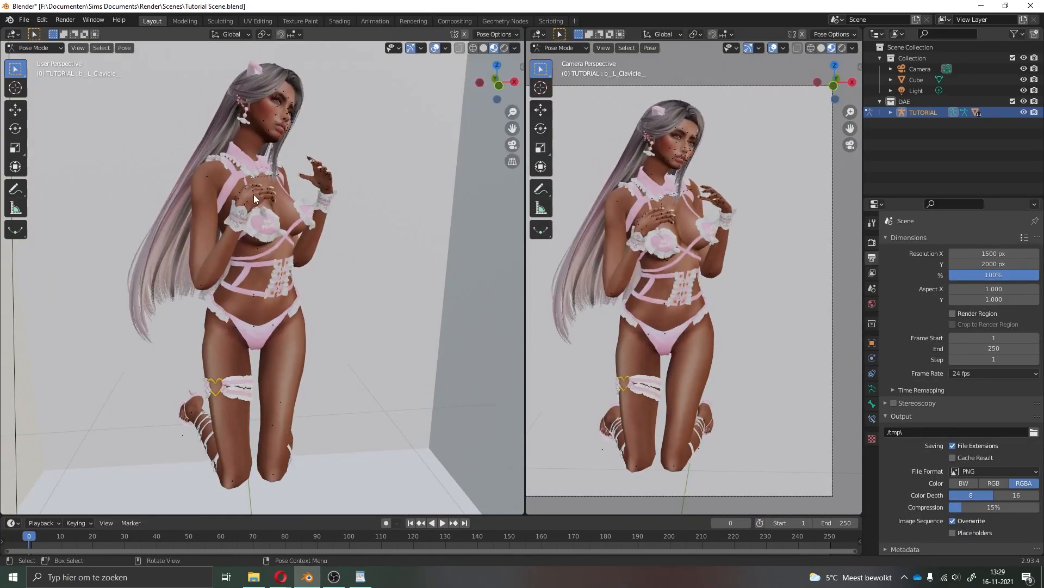
Rotate the Spine1 bone slightly to lean the torso and head
{"action": "left_click", "coordinate": [253, 195]}
{"action": "key", "text": "r"}
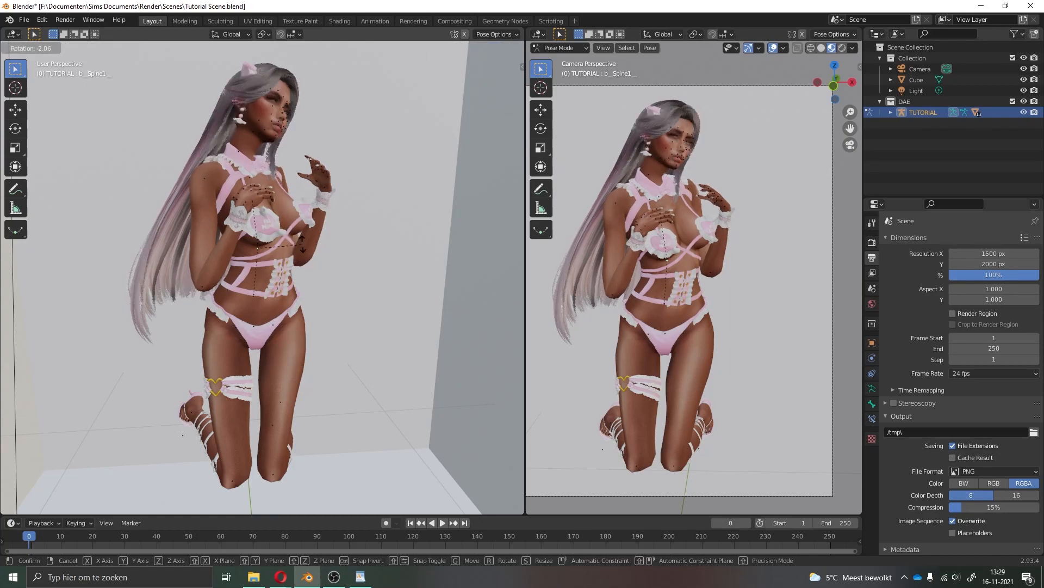
{"action": "left_click", "coordinate": [280, 328]}
{"action": "middle_click_drag", "start_coordinate": [280, 329], "coordinate": [227, 348]}
Freely rotate the hip and right thigh bones so the hips turn and the gartered leg stands more upright
{"action": "left_click", "coordinate": [228, 287]}
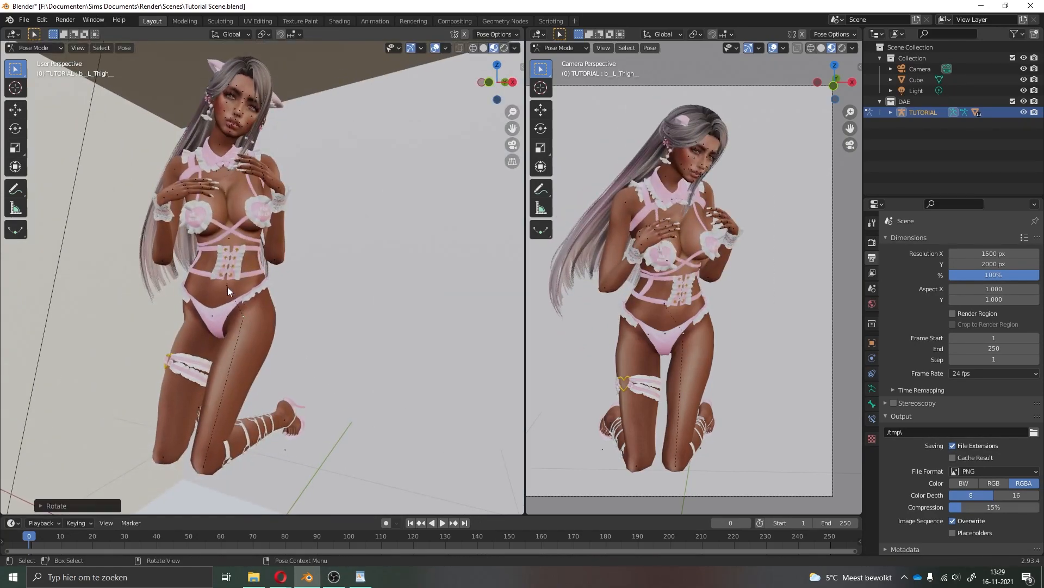
{"action": "key", "text": "r"}
{"action": "key", "text": "r"}
{"action": "left_click", "coordinate": [223, 293]}
{"action": "left_click", "coordinate": [211, 315]}
{"action": "key", "text": "r"}
{"action": "key", "text": "r"}
{"action": "left_click", "coordinate": [197, 309]}
Rotate the upper-body bones to shift the shoulders and head sideways and bring the hands closer together on the chest
{"action": "left_click", "coordinate": [229, 238]}
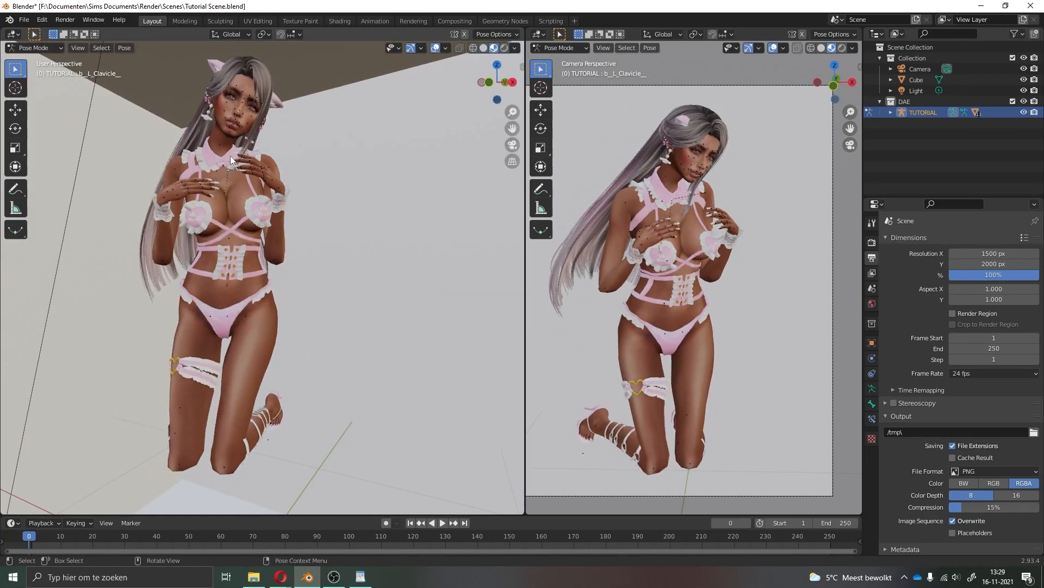
{"action": "key", "text": "r"}
{"action": "left_click", "coordinate": [245, 161]}
{"action": "left_click", "coordinate": [177, 161]}
{"action": "key", "text": "r"}
{"action": "left_click", "coordinate": [282, 177]}
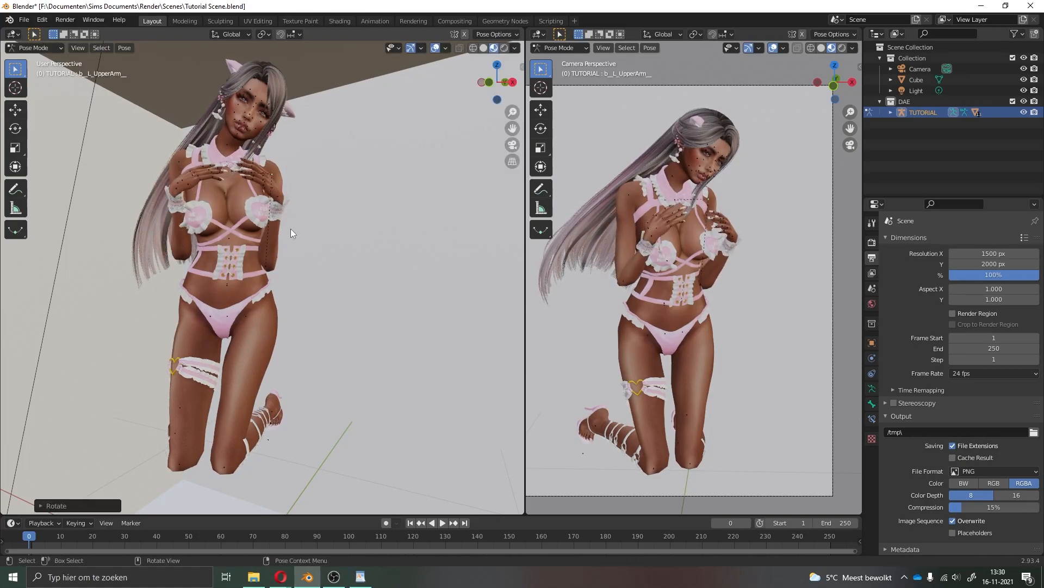
Freely rotate the left thigh outward and adjust the hip bone to balance the kneeling stance
{"action": "left_click", "coordinate": [242, 348]}
{"action": "key", "text": "r"}
{"action": "key", "text": "r"}
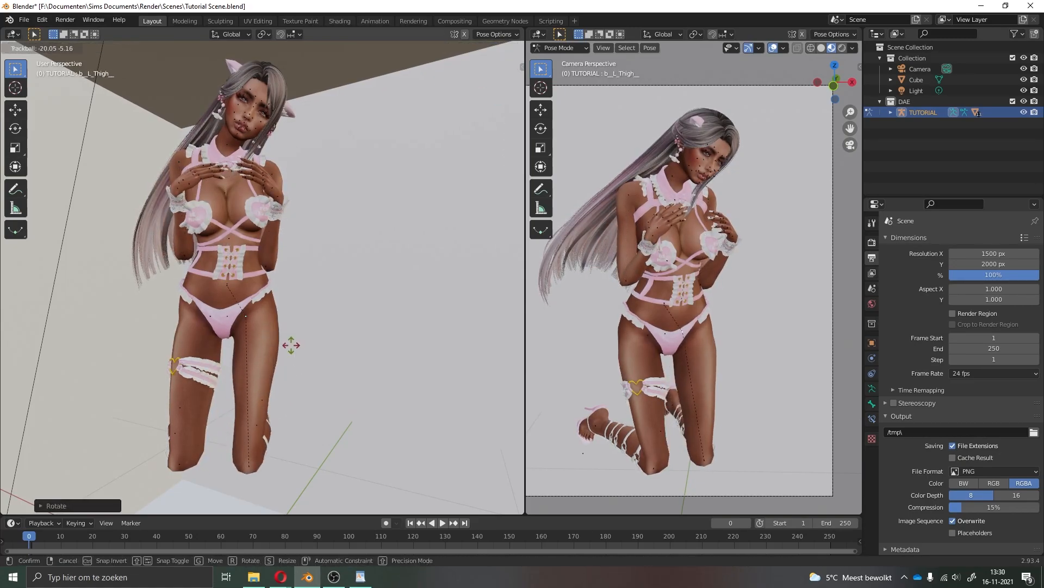
{"action": "left_click", "coordinate": [228, 294]}
{"action": "left_click", "coordinate": [228, 294]}
{"action": "key", "text": "r"}
{"action": "key", "text": "r"}
{"action": "left_click", "coordinate": [241, 298]}
Freely rotate the right lower leg at the knee to angle the foot behind the body
{"action": "left_click", "coordinate": [172, 462]}
{"action": "key", "text": "r"}
{"action": "key", "text": "r"}
{"action": "left_click", "coordinate": [154, 456]}
Return to Object Mode and reposition the camera to frame the kneeling figure from the front
{"action": "middle_click_drag", "start_coordinate": [158, 451], "coordinate": [278, 206]}
{"action": "scroll", "coordinate": [296, 220], "scroll_direction": "down", "scroll_amount": 4}
{"action": "key", "text": "ctrl+Tab"}
{"action": "left_click_drag", "start_coordinate": [271, 476], "coordinate": [247, 473]}
{"action": "scroll", "coordinate": [272, 305], "scroll_direction": "down", "scroll_amount": 3}
{"action": "left_click", "coordinate": [284, 187]}
{"action": "left_click", "coordinate": [284, 187]}
{"action": "scroll", "coordinate": [294, 218], "scroll_direction": "down", "scroll_amount": 2}
{"action": "left_click_drag", "start_coordinate": [328, 259], "coordinate": [322, 366]}
{"action": "left_click_drag", "start_coordinate": [344, 423], "coordinate": [351, 437]}
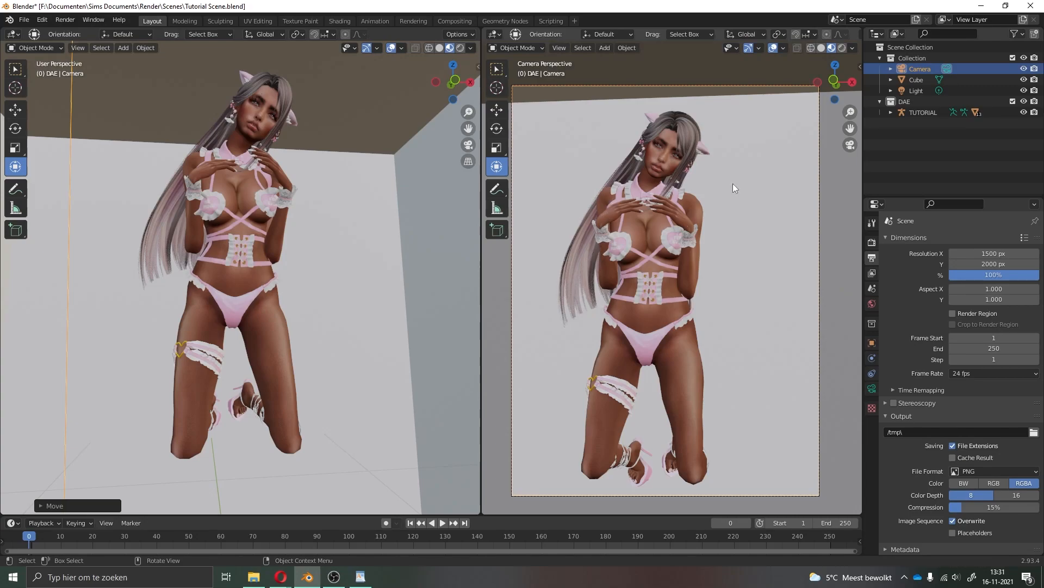
Select the Hair.001 mesh, open it in the Sculpting workspace and show the viewport in material preview
{"action": "left_click", "coordinate": [891, 112]}
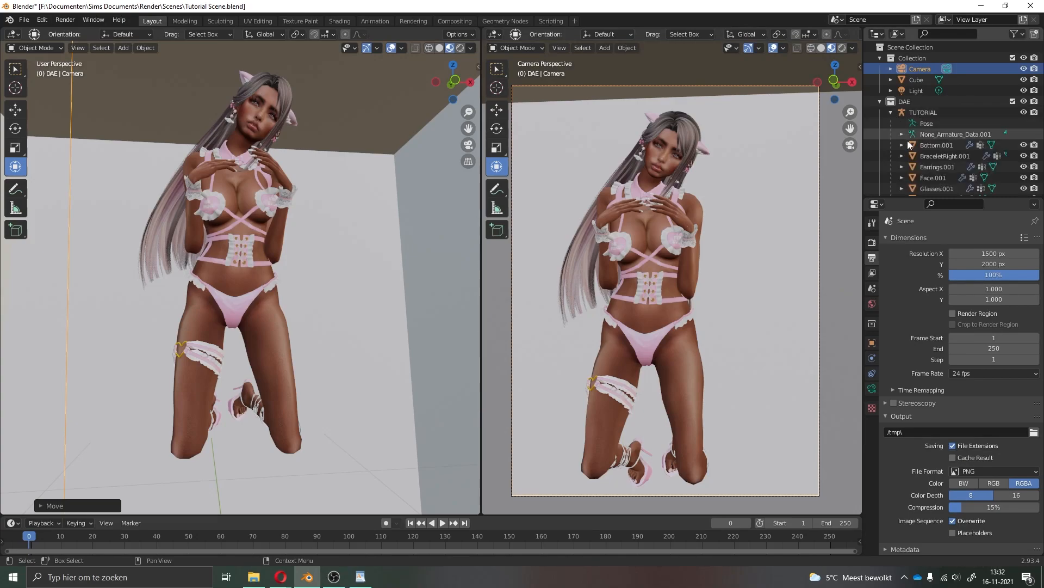
{"action": "scroll", "coordinate": [914, 158], "scroll_direction": "down", "scroll_amount": 3}
{"action": "scroll", "coordinate": [915, 157], "scroll_direction": "down", "scroll_amount": 1}
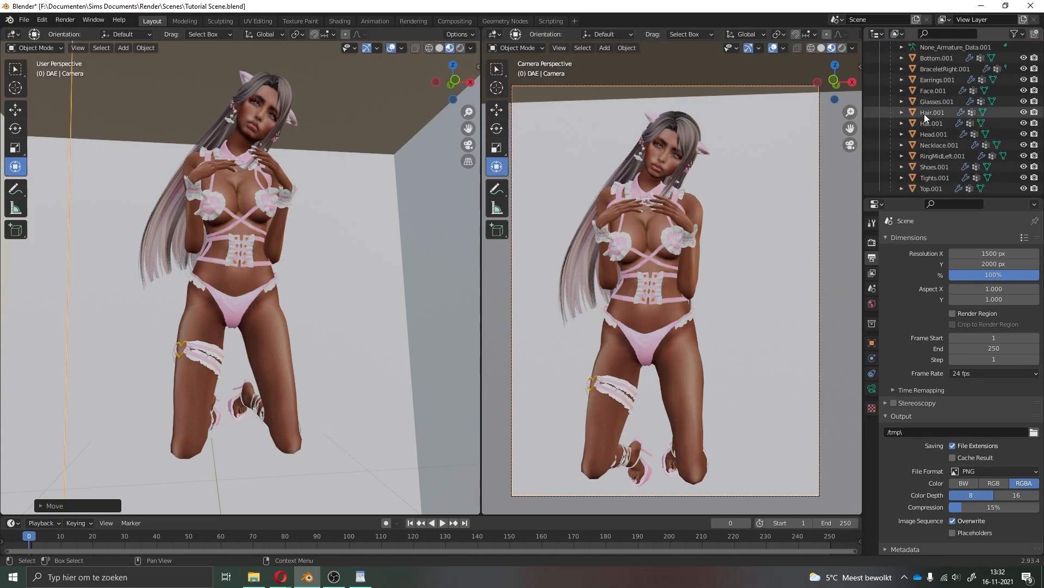
{"action": "left_click", "coordinate": [925, 113]}
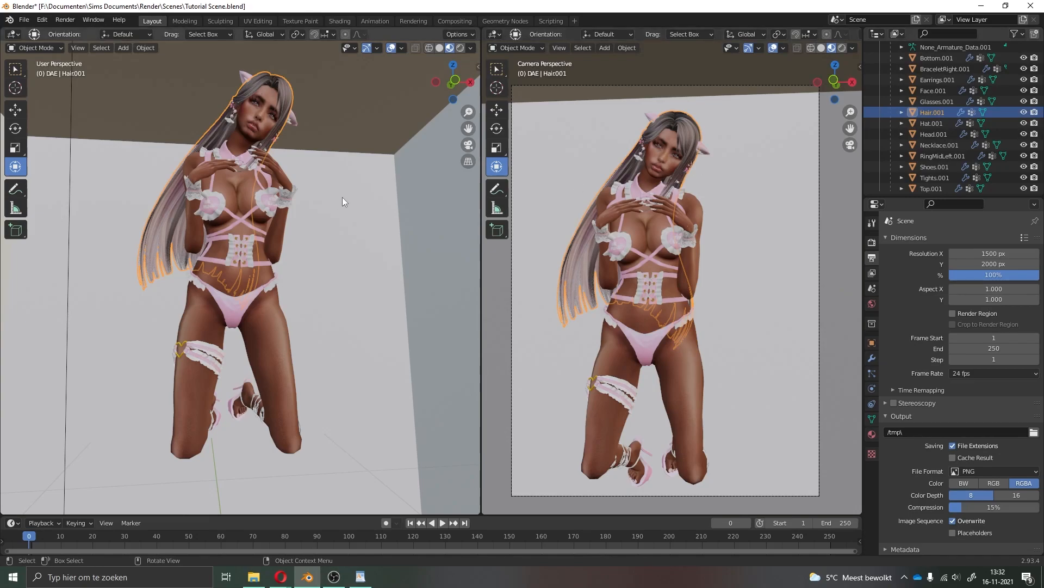
{"action": "left_click", "coordinate": [214, 22]}
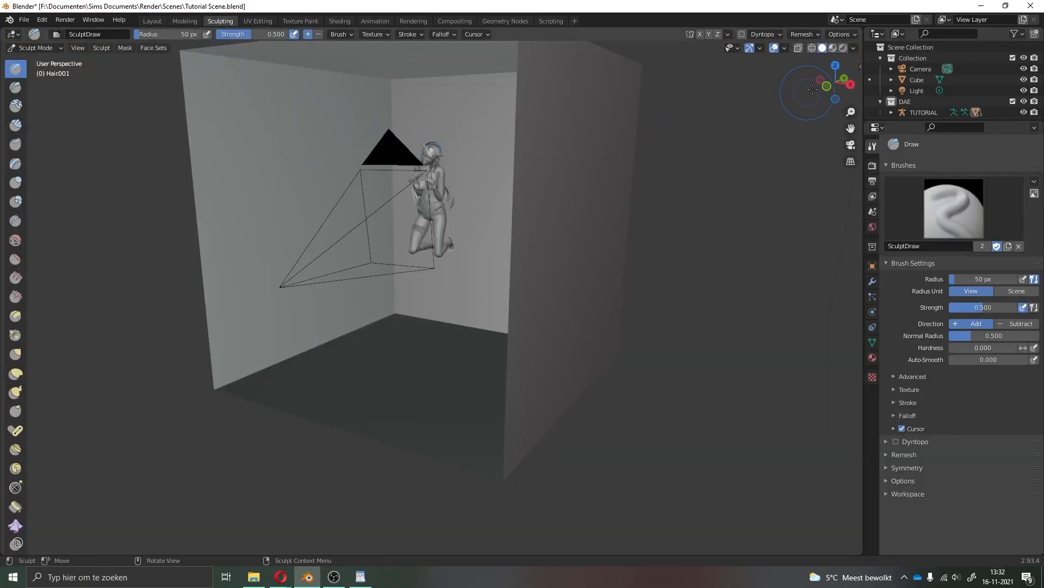
{"action": "left_click", "coordinate": [832, 48]}
Pull the long hair behind the back downward and closer to the body with the Elastic Deform brush
{"action": "middle_click_drag", "start_coordinate": [460, 144], "coordinate": [814, 146]}
{"action": "left_click_drag", "start_coordinate": [851, 128], "coordinate": [862, 206]}
{"action": "scroll", "coordinate": [426, 201], "scroll_direction": "up", "scroll_amount": 4}
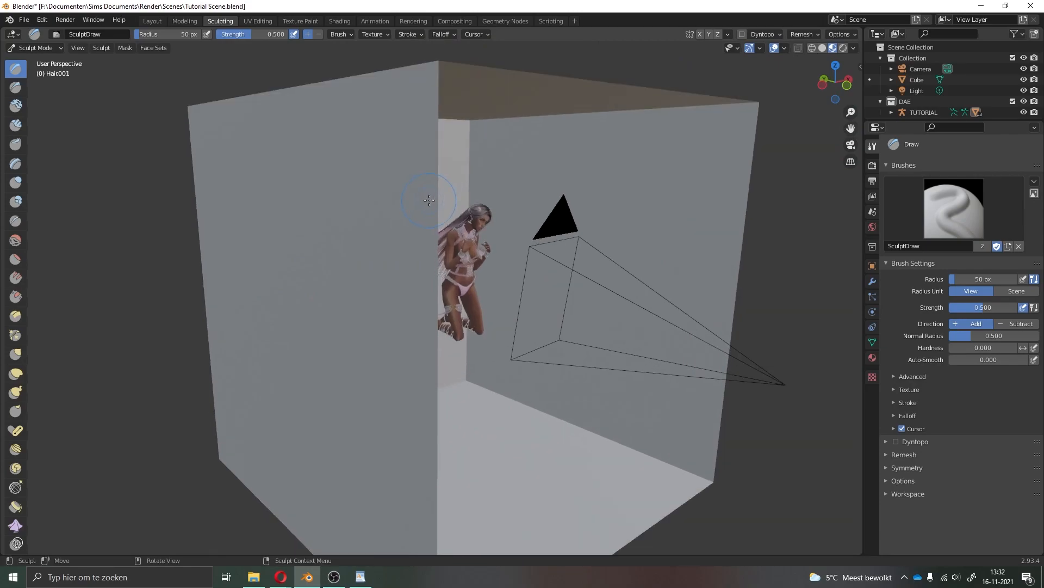
{"action": "middle_click_drag", "start_coordinate": [553, 205], "coordinate": [538, 203]}
{"action": "scroll", "coordinate": [538, 203], "scroll_direction": "up", "scroll_amount": 4}
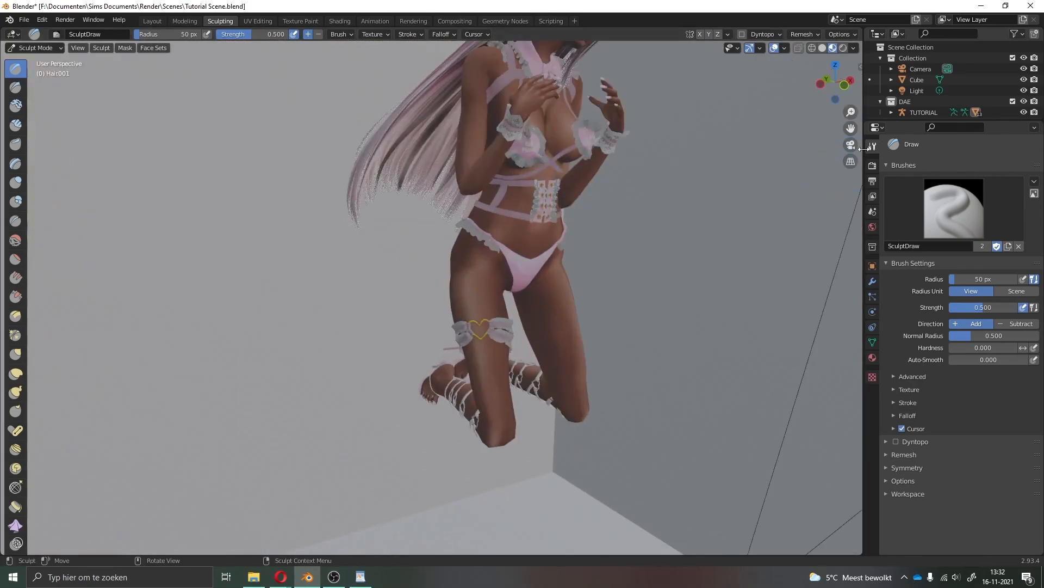
{"action": "left_click_drag", "start_coordinate": [850, 129], "coordinate": [796, 330]}
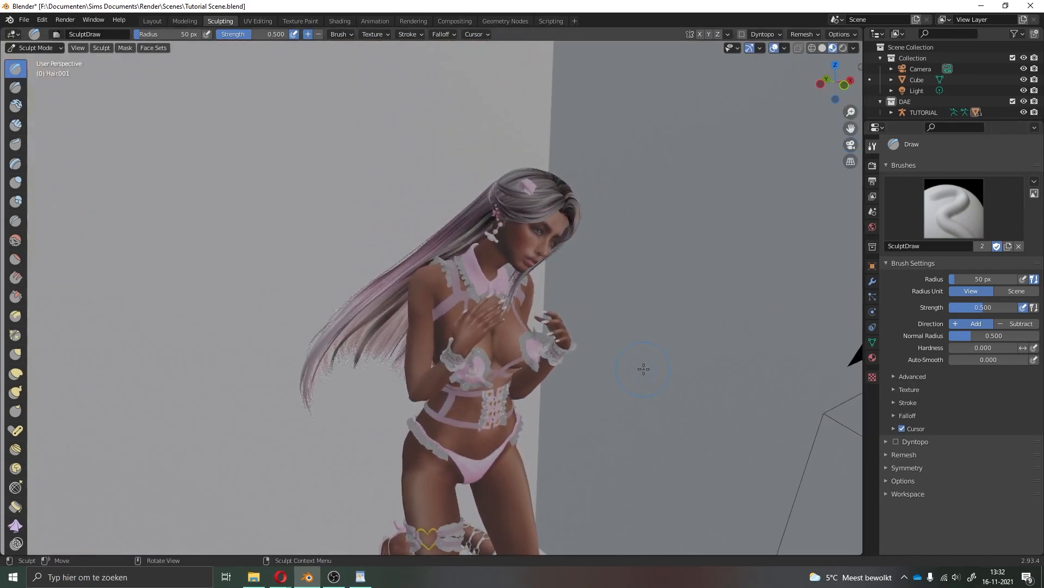
{"action": "left_click", "coordinate": [16, 374]}
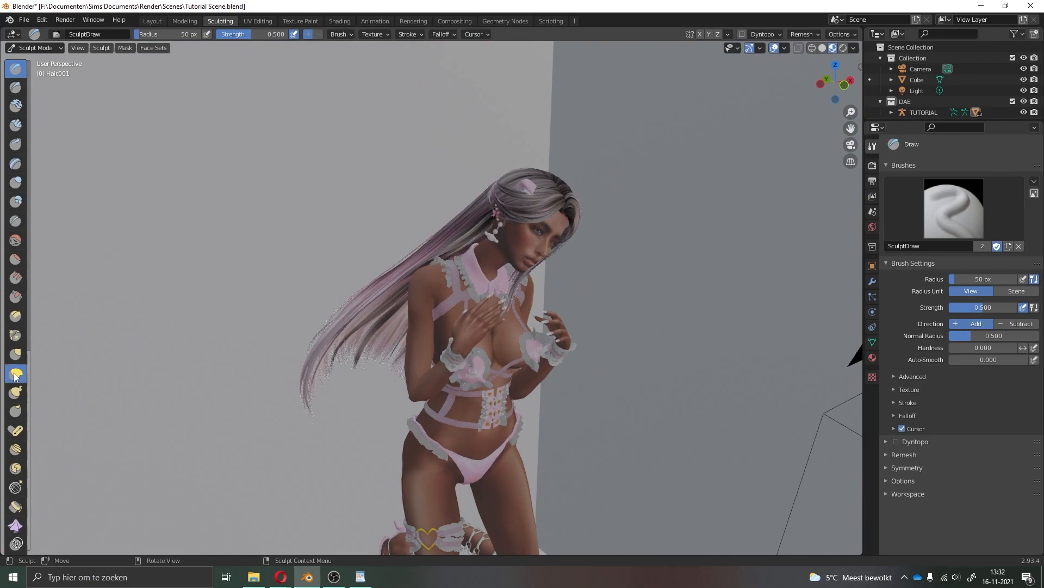
{"action": "middle_click_drag", "start_coordinate": [374, 278], "coordinate": [454, 286]}
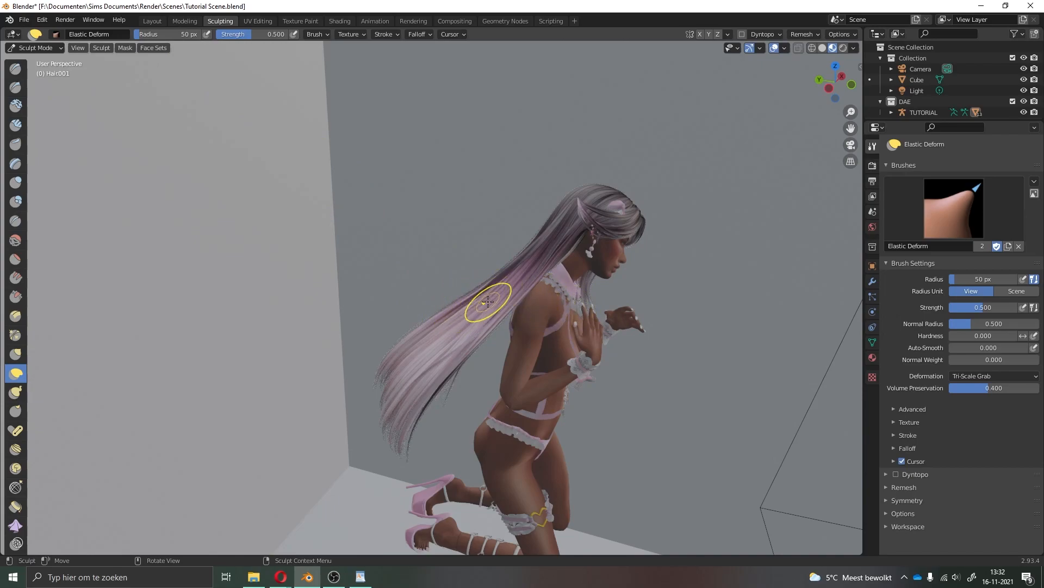
{"action": "left_click_drag", "start_coordinate": [492, 326], "coordinate": [398, 395]}
{"action": "left_click_drag", "start_coordinate": [455, 352], "coordinate": [504, 366]}
{"action": "left_click_drag", "start_coordinate": [469, 324], "coordinate": [486, 356]}
Enlarge the Elastic Deform brush to 101 px and drag the hair lengths down along the back toward the hips
{"action": "left_click_drag", "start_coordinate": [151, 36], "coordinate": [159, 36]}
{"action": "left_click_drag", "start_coordinate": [456, 331], "coordinate": [435, 408]}
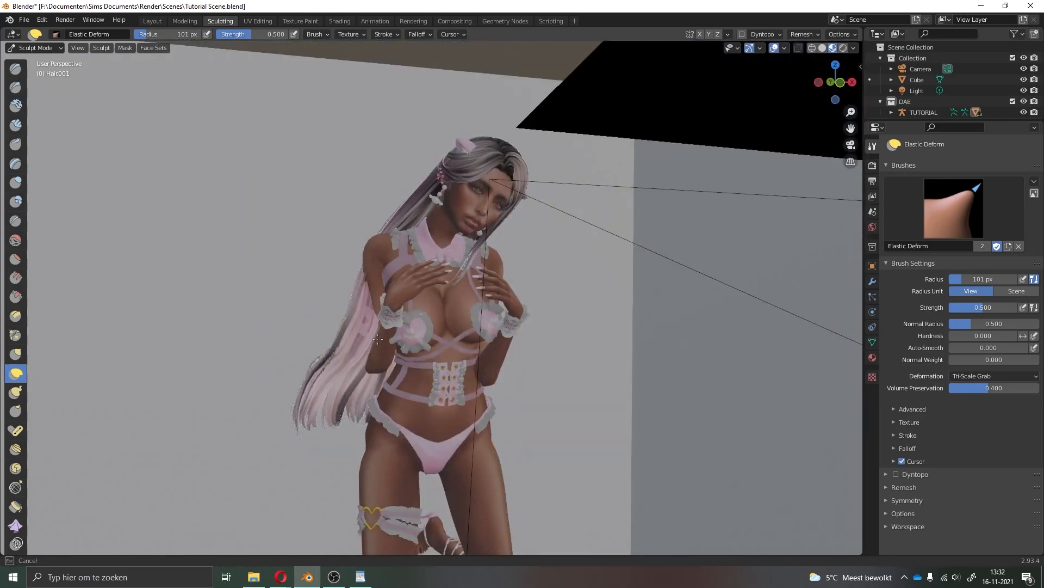
{"action": "mouse_move", "coordinate": [359, 414]}
{"action": "left_mouse_down"}
{"action": "mouse_move", "coordinate": [369, 422]}
{"action": "mouse_move", "coordinate": [356, 468]}
{"action": "left_mouse_up"}
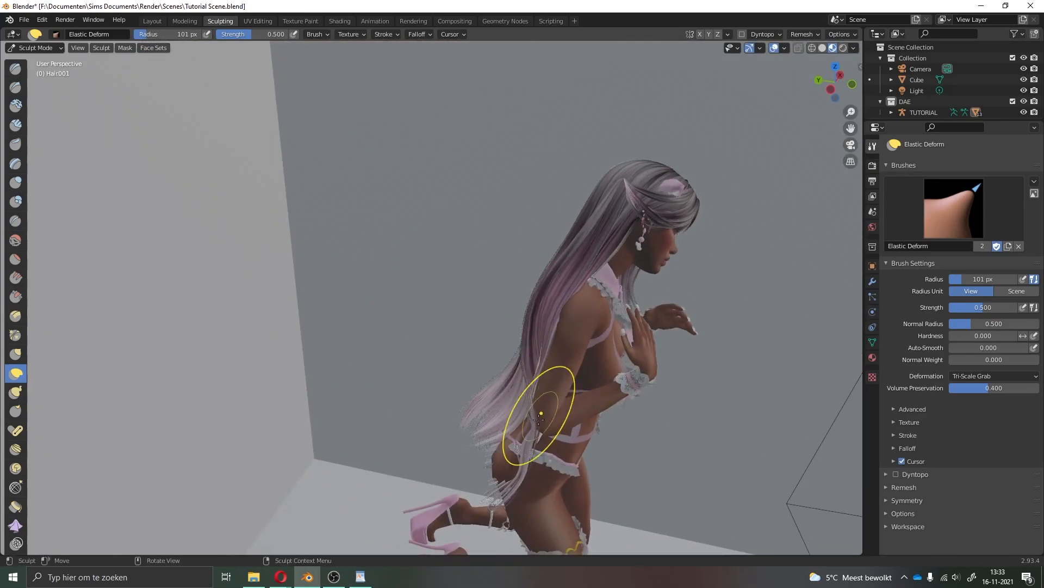
{"action": "left_click_drag", "start_coordinate": [501, 435], "coordinate": [467, 445]}
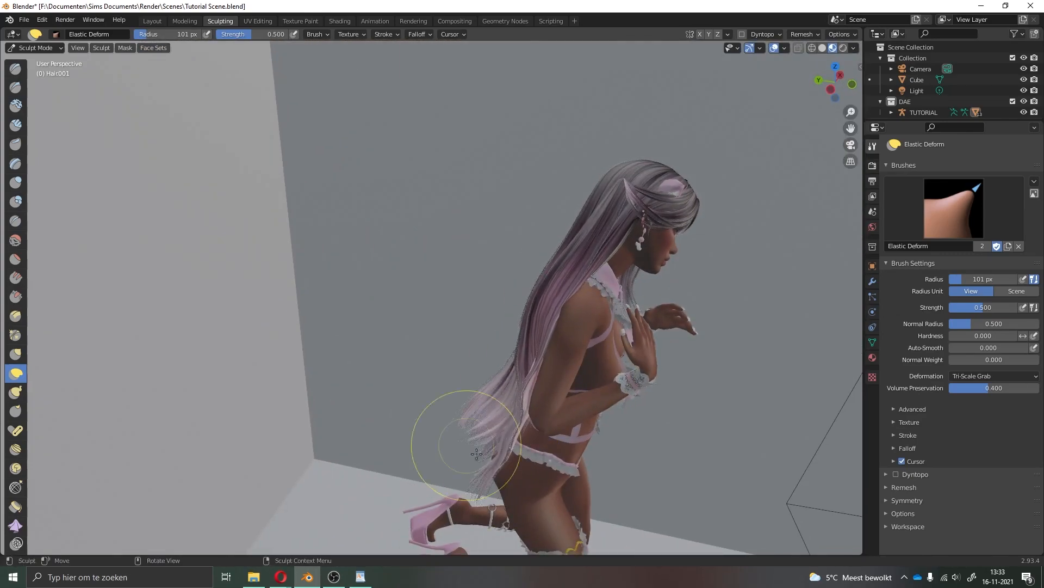
{"action": "left_click_drag", "start_coordinate": [467, 445], "coordinate": [463, 450]}
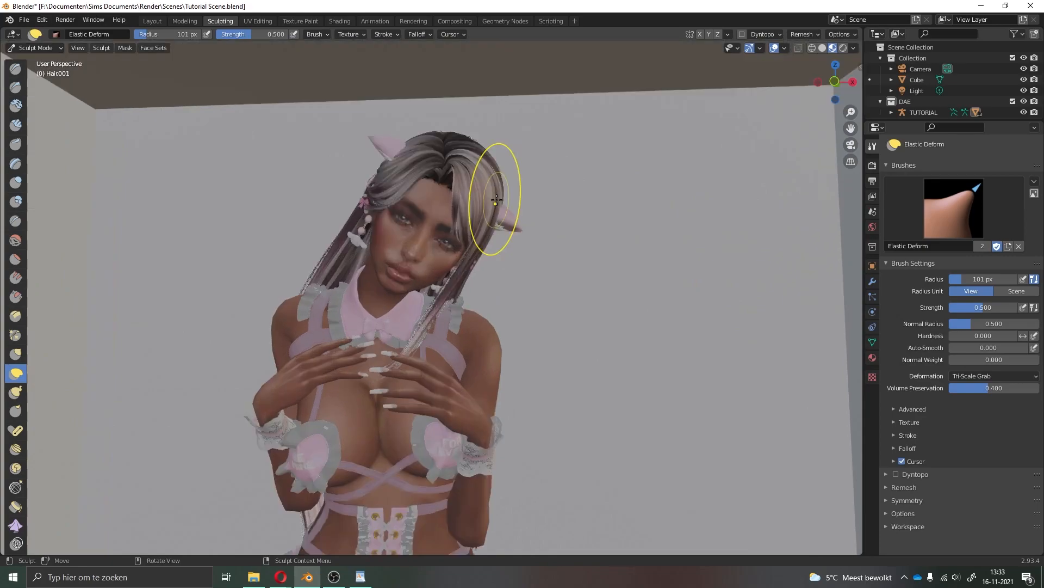
Set the brush radius to 93 px and reshape the hair strand beside the face and the ends at the back
{"action": "left_click_drag", "start_coordinate": [180, 34], "coordinate": [164, 35]}
{"action": "left_click_drag", "start_coordinate": [452, 351], "coordinate": [438, 398]}
{"action": "middle_click_drag", "start_coordinate": [514, 349], "coordinate": [123, 370]}
{"action": "middle_click_drag", "start_coordinate": [443, 498], "coordinate": [359, 525]}
{"action": "left_click_drag", "start_coordinate": [436, 376], "coordinate": [413, 389]}
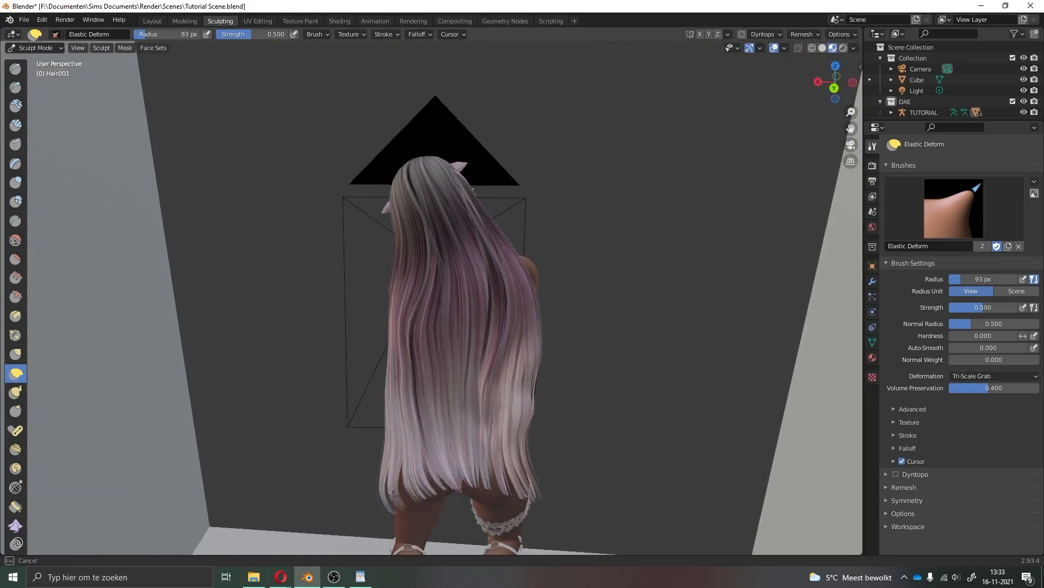
Pull the lower back hair downward from the side and check the hair shape through the camera
{"action": "middle_click_drag", "start_coordinate": [538, 435], "coordinate": [320, 454]}
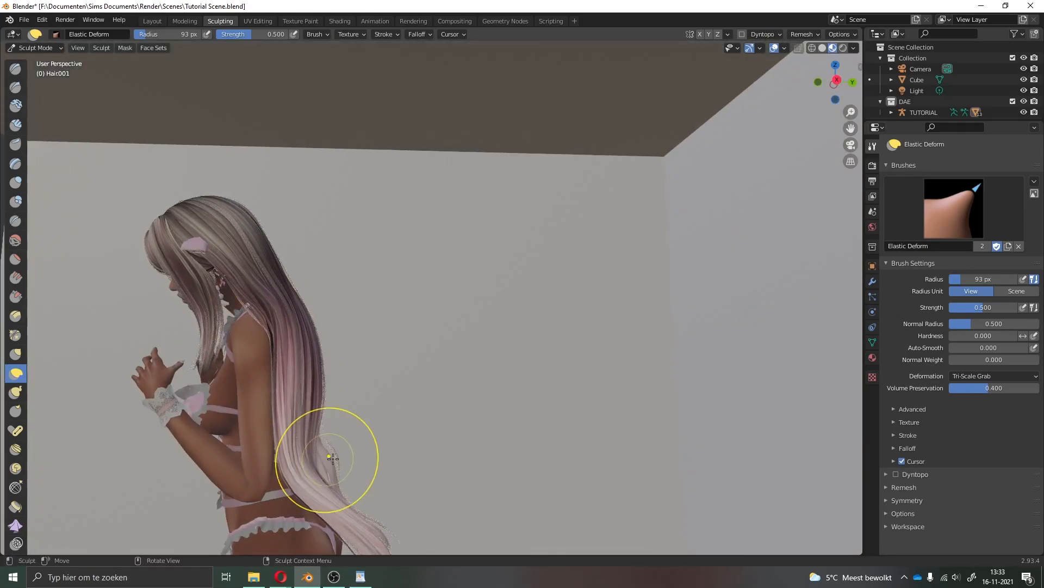
{"action": "mouse_move", "coordinate": [315, 432]}
{"action": "middle_mouse_down"}
{"action": "mouse_move", "coordinate": [445, 327]}
{"action": "mouse_move", "coordinate": [420, 233]}
{"action": "mouse_move", "coordinate": [450, 315]}
{"action": "mouse_move", "coordinate": [362, 370]}
{"action": "mouse_move", "coordinate": [380, 443]}
{"action": "mouse_move", "coordinate": [443, 494]}
{"action": "mouse_move", "coordinate": [478, 489]}
{"action": "mouse_move", "coordinate": [472, 455]}
{"action": "middle_mouse_up"}
{"action": "left_click_drag", "start_coordinate": [471, 455], "coordinate": [481, 496]}
{"action": "middle_click_drag", "start_coordinate": [427, 479], "coordinate": [454, 425]}
{"action": "middle_click_drag", "start_coordinate": [33, 90], "coordinate": [851, 145]}
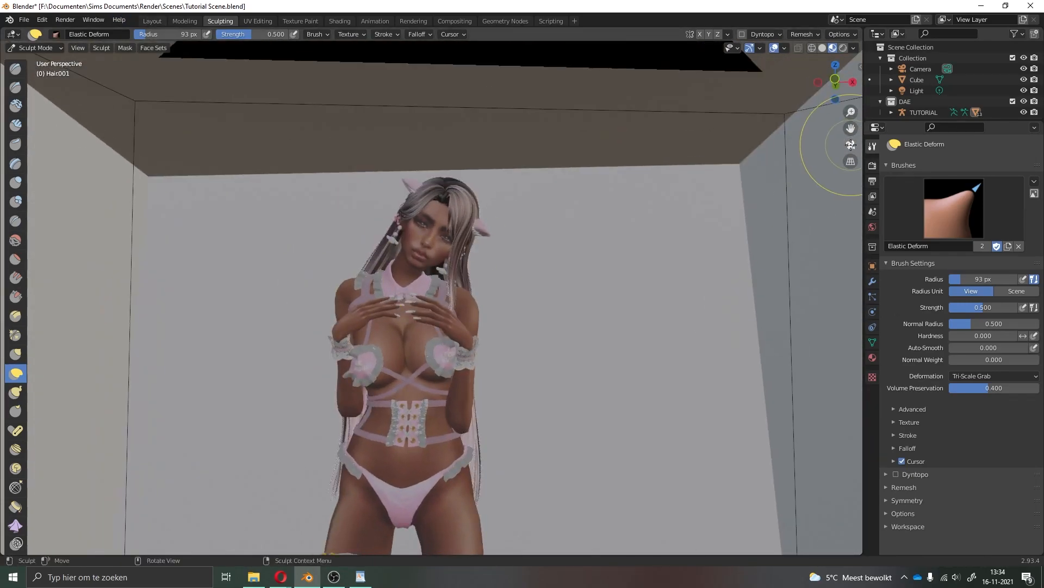
{"action": "left_click", "coordinate": [851, 145]}
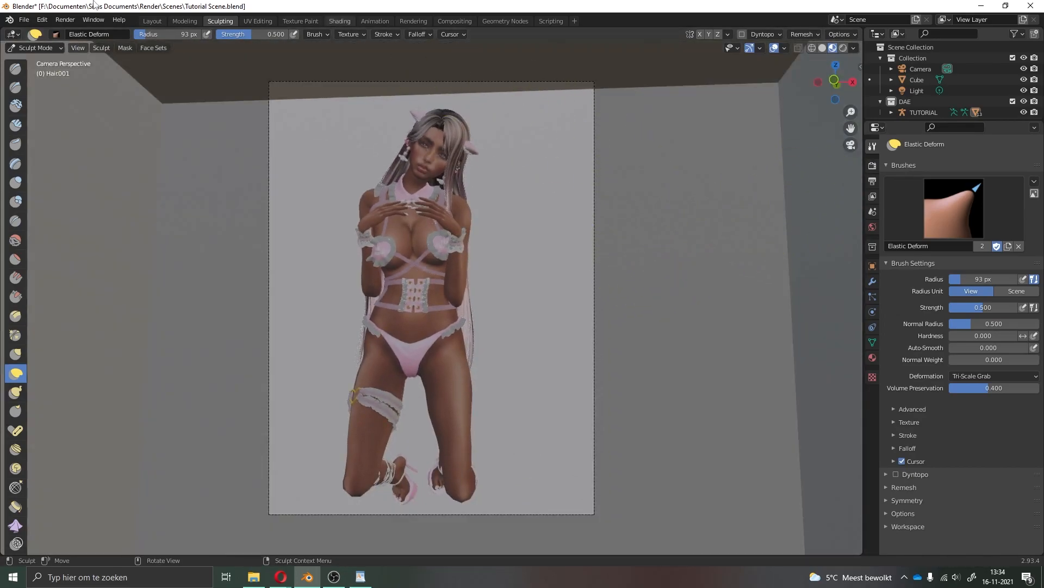
Return to the Layout workspace, select the Earrings.001 mesh and open it for sculpting in camera view
{"action": "left_click", "coordinate": [149, 22]}
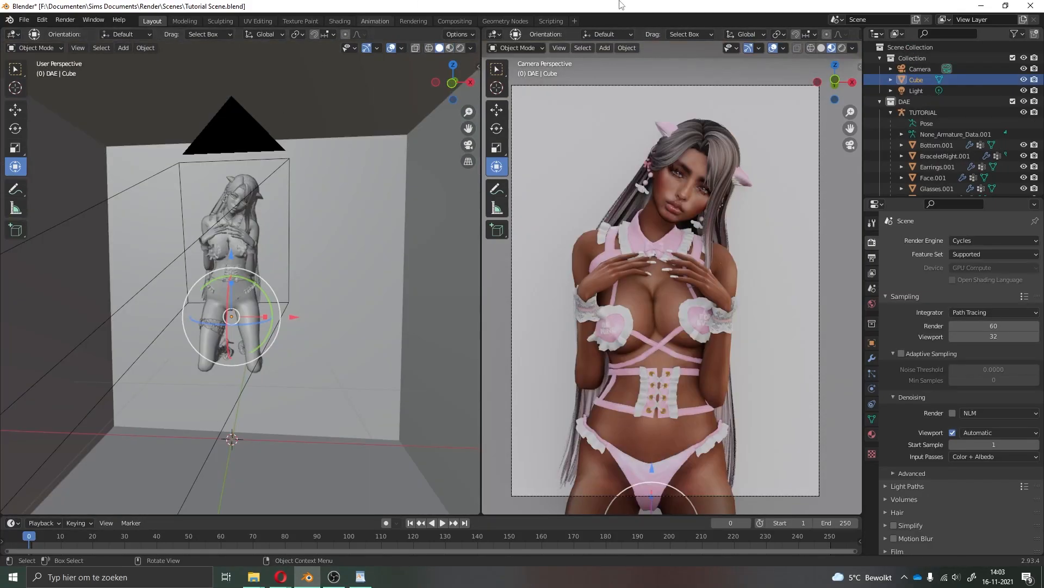
{"action": "scroll", "coordinate": [964, 119], "scroll_direction": "down", "scroll_amount": 2}
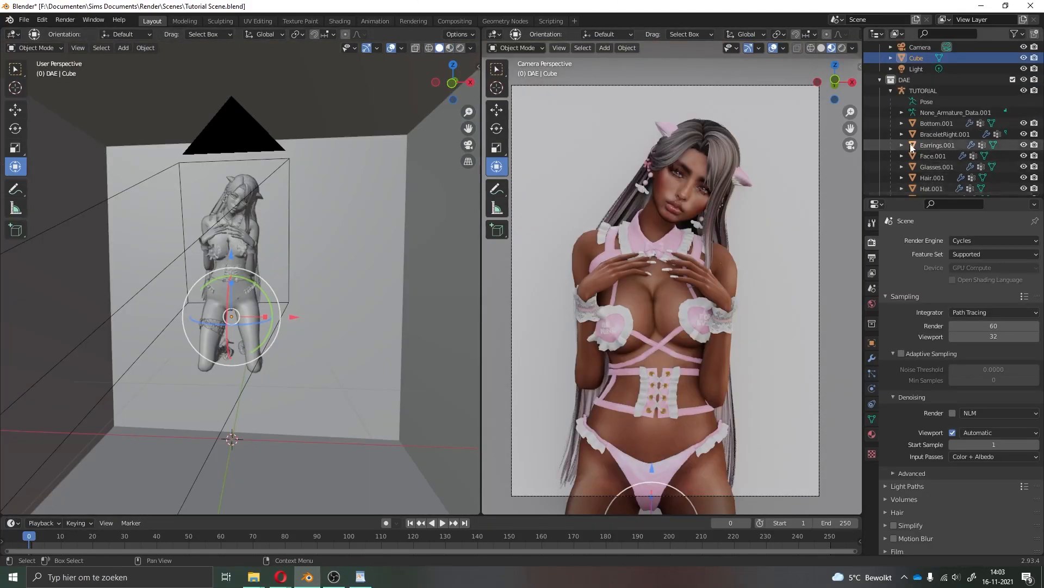
{"action": "scroll", "coordinate": [749, 174], "scroll_direction": "up", "scroll_amount": 5}
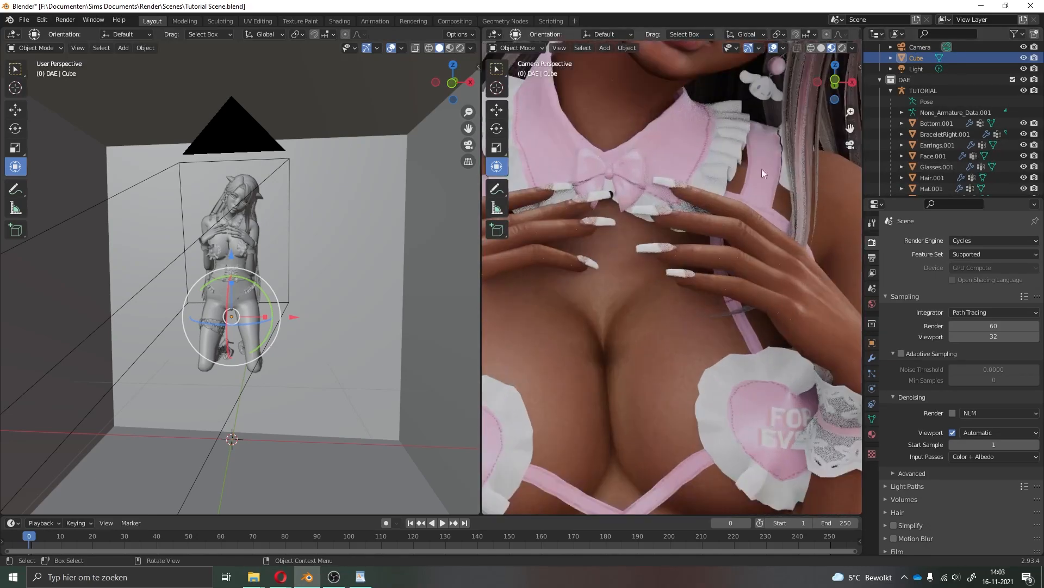
{"action": "left_click_drag", "start_coordinate": [845, 131], "coordinate": [844, 140]}
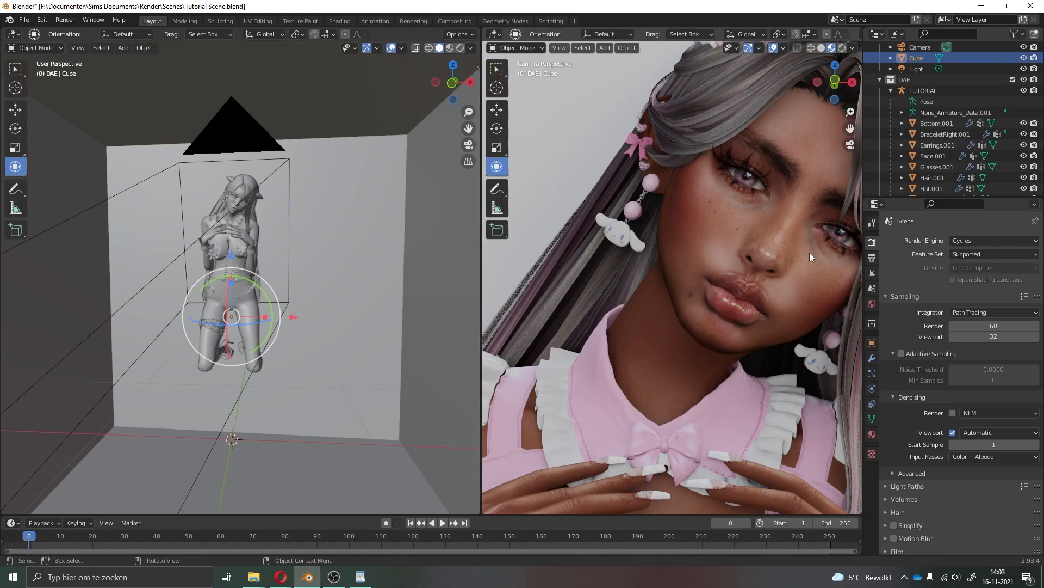
{"action": "scroll", "coordinate": [931, 112], "scroll_direction": "down", "scroll_amount": 2}
{"action": "left_click", "coordinate": [937, 120]}
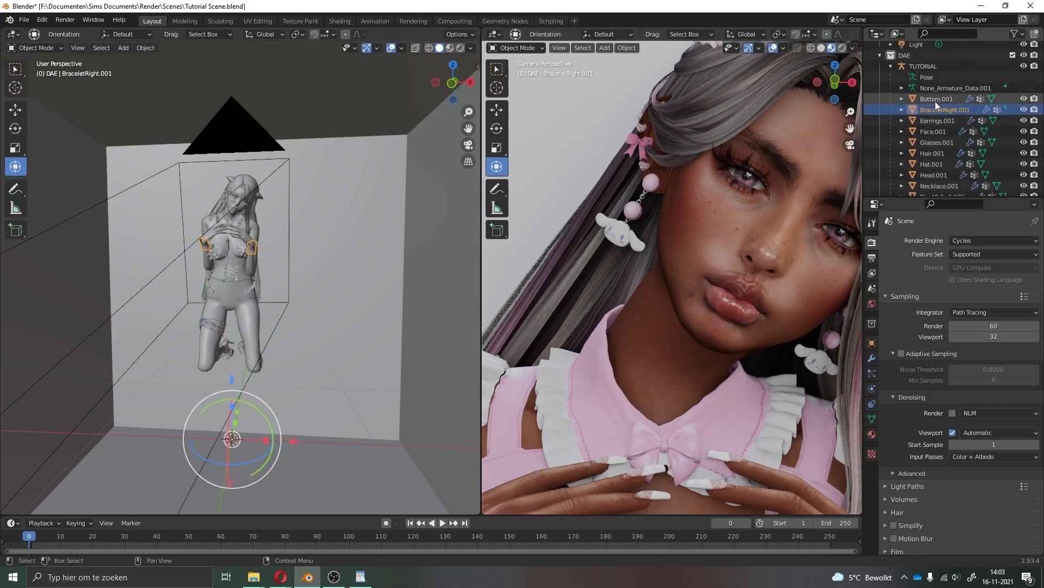
{"action": "left_click", "coordinate": [220, 21]}
{"action": "middle_click_drag", "start_coordinate": [814, 147], "coordinate": [454, 193]}
{"action": "left_click", "coordinate": [850, 145]}
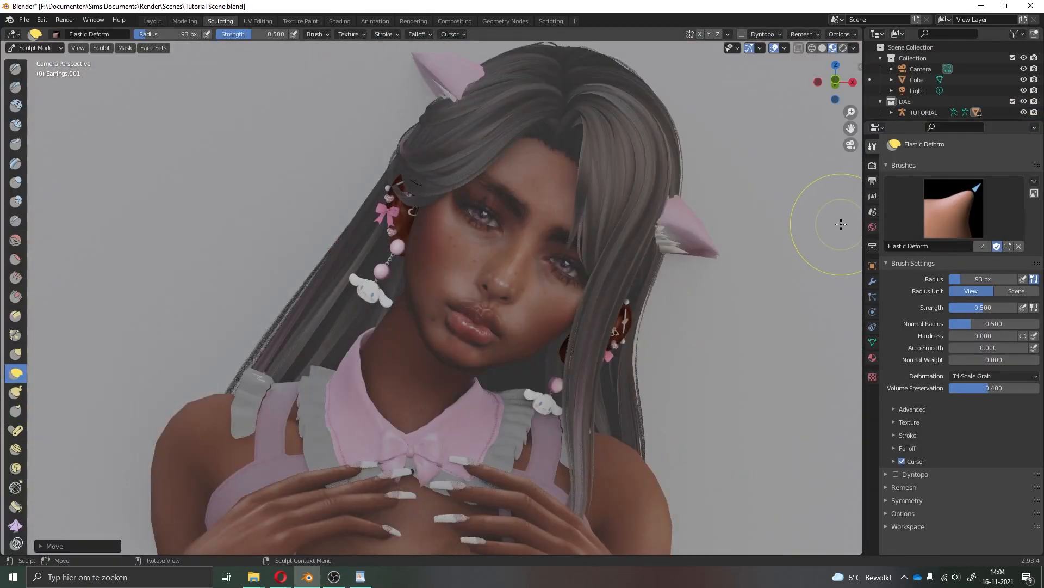
Deform the earring on the figure's right ear with Elastic Deform so it hangs straight down
{"action": "middle_click_drag", "start_coordinate": [463, 267], "coordinate": [448, 484]}
{"action": "scroll", "coordinate": [444, 381], "scroll_direction": "up", "scroll_amount": 2}
{"action": "middle_click_drag", "start_coordinate": [435, 348], "coordinate": [218, 324], "text": "shift"}
{"action": "mouse_move", "coordinate": [179, 301]}
{"action": "left_mouse_down"}
{"action": "mouse_move", "coordinate": [198, 291]}
{"action": "mouse_move", "coordinate": [214, 327]}
{"action": "mouse_move", "coordinate": [239, 328]}
{"action": "mouse_move", "coordinate": [203, 313]}
{"action": "mouse_move", "coordinate": [236, 301]}
{"action": "left_mouse_up"}
{"action": "middle_click_drag", "start_coordinate": [236, 300], "coordinate": [272, 313]}
{"action": "left_click_drag", "start_coordinate": [364, 351], "coordinate": [362, 342]}
{"action": "mouse_move", "coordinate": [370, 375]}
{"action": "middle_mouse_down"}
{"action": "mouse_move", "coordinate": [351, 416]}
{"action": "mouse_move", "coordinate": [353, 400]}
{"action": "mouse_move", "coordinate": [169, 351]}
{"action": "mouse_move", "coordinate": [234, 339]}
{"action": "middle_mouse_up"}
{"action": "left_click_drag", "start_coordinate": [234, 339], "coordinate": [234, 361]}
{"action": "middle_click_drag", "start_coordinate": [218, 359], "coordinate": [193, 357]}
Pull the earring on the figure's left ear out from the neck and downward with Elastic Deform
{"action": "left_click_drag", "start_coordinate": [423, 406], "coordinate": [456, 418]}
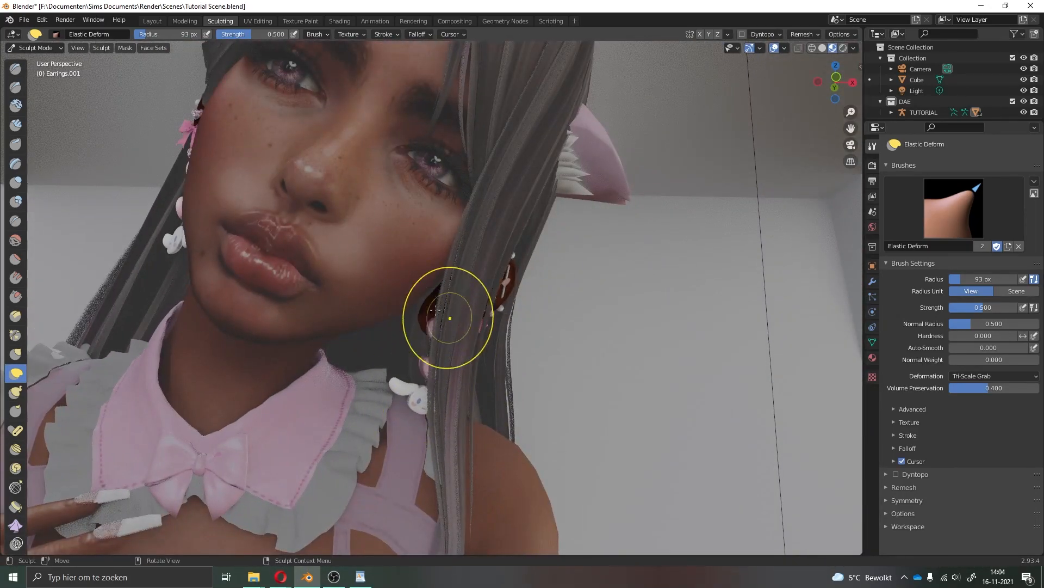
{"action": "middle_click_drag", "start_coordinate": [429, 249], "coordinate": [473, 378]}
{"action": "left_click_drag", "start_coordinate": [474, 377], "coordinate": [449, 440]}
{"action": "mouse_move", "coordinate": [450, 441]}
{"action": "middle_mouse_down"}
{"action": "mouse_move", "coordinate": [493, 354]}
{"action": "mouse_move", "coordinate": [467, 391]}
{"action": "middle_mouse_up"}
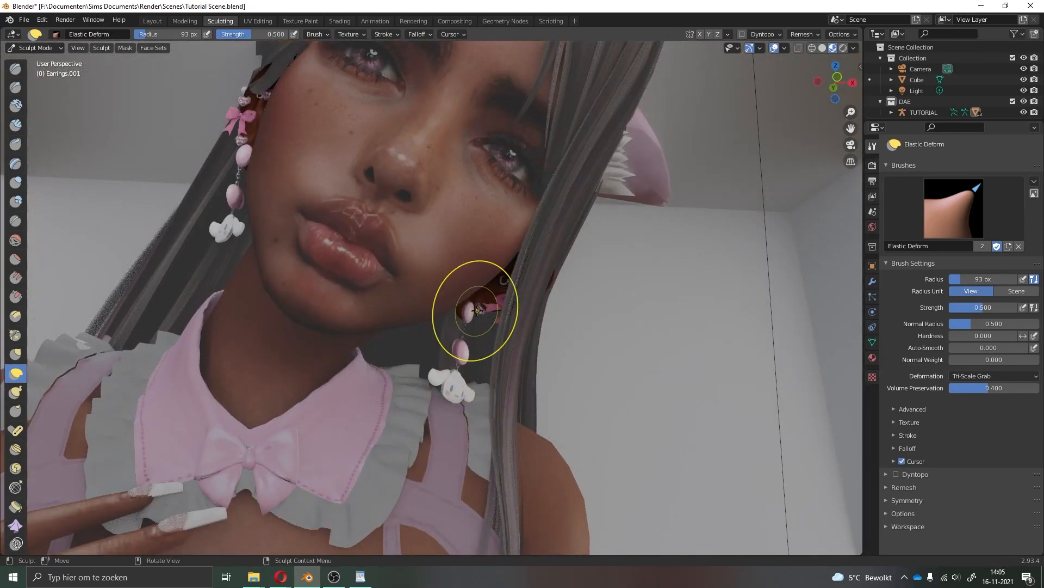
{"action": "mouse_move", "coordinate": [471, 306]}
{"action": "left_mouse_down"}
{"action": "mouse_move", "coordinate": [571, 379]}
{"action": "mouse_move", "coordinate": [723, 432]}
{"action": "mouse_move", "coordinate": [892, 472]}
{"action": "mouse_move", "coordinate": [1042, 487]}
{"action": "left_mouse_up"}
{"action": "key", "text": "Escape"}
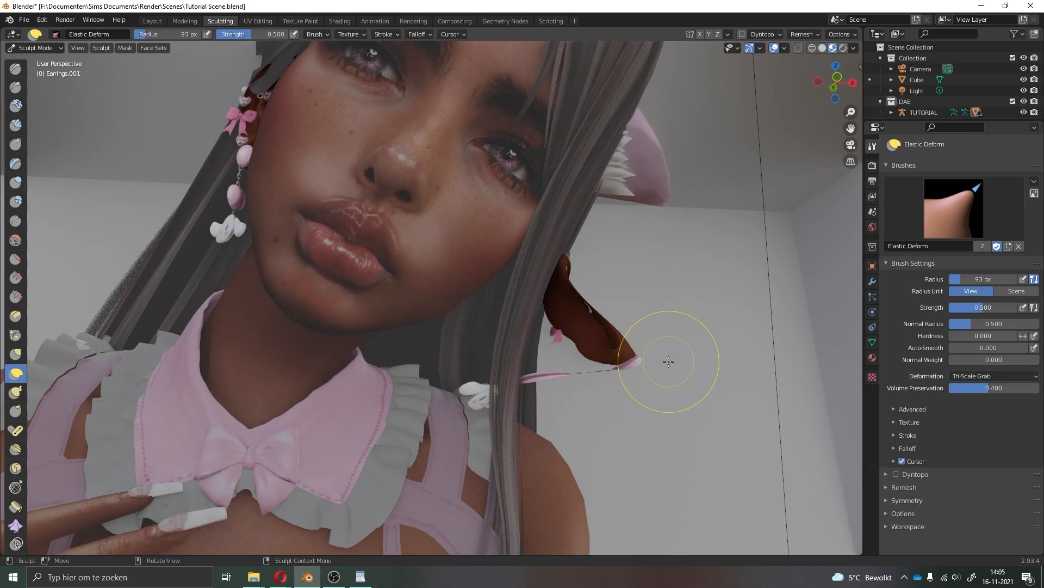
{"action": "key", "text": "ctrl+z"}
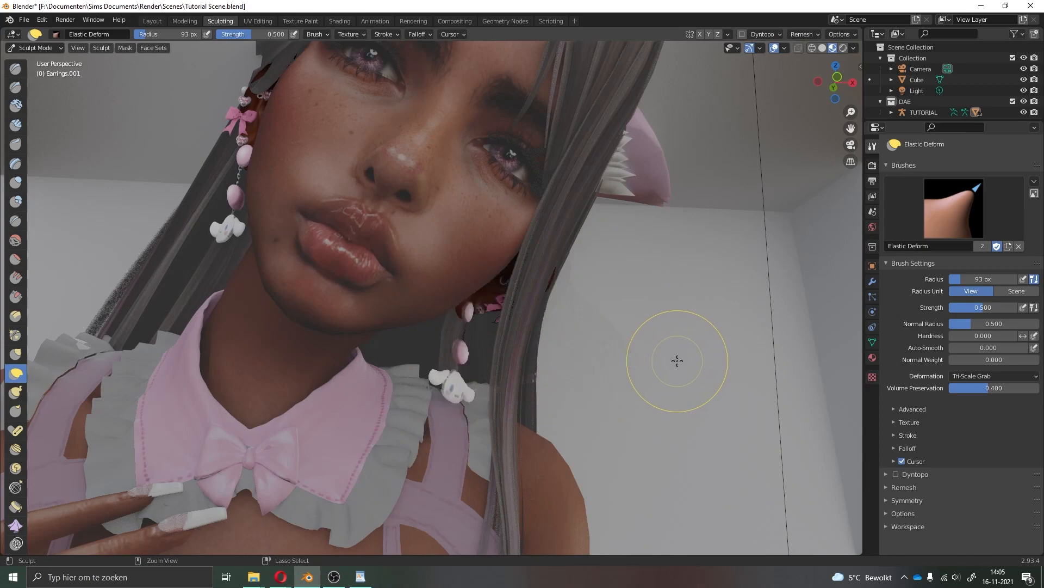
Nudge the pendant of the left-ear earring into a vertical hang and check it through the camera
{"action": "mouse_move", "coordinate": [450, 401]}
{"action": "middle_mouse_down"}
{"action": "mouse_move", "coordinate": [464, 411]}
{"action": "mouse_move", "coordinate": [413, 354]}
{"action": "mouse_move", "coordinate": [337, 310]}
{"action": "mouse_move", "coordinate": [443, 435]}
{"action": "middle_mouse_up"}
{"action": "left_click_drag", "start_coordinate": [449, 452], "coordinate": [436, 450]}
{"action": "middle_click_drag", "start_coordinate": [436, 451], "coordinate": [435, 380]}
{"action": "left_click_drag", "start_coordinate": [441, 396], "coordinate": [428, 383]}
{"action": "left_click", "coordinate": [850, 145]}
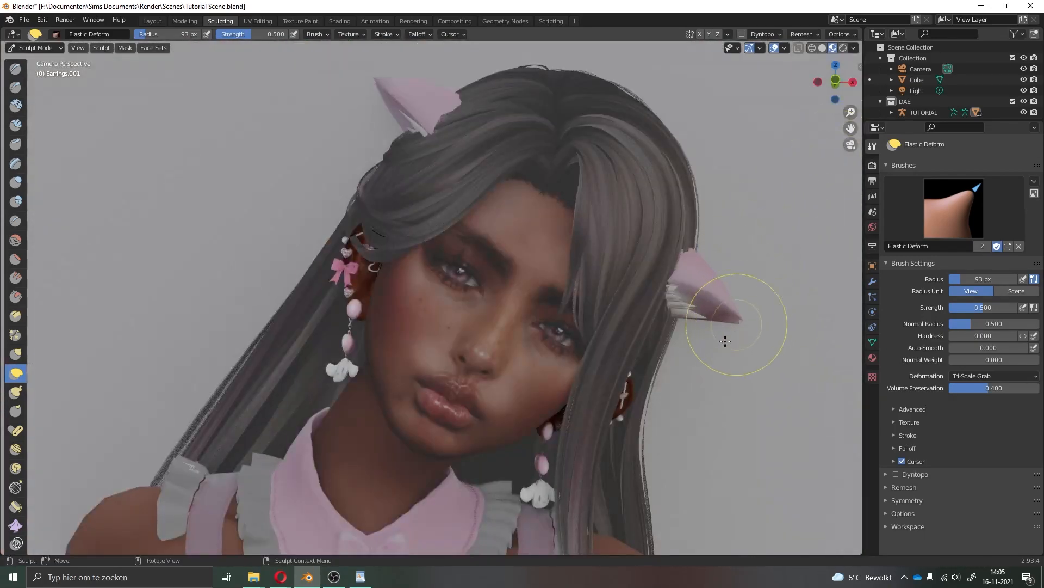
Return to the Layout workspace, frame the full camera view and switch the render engine to Eevee
{"action": "scroll", "coordinate": [631, 419], "scroll_direction": "down", "scroll_amount": 6}
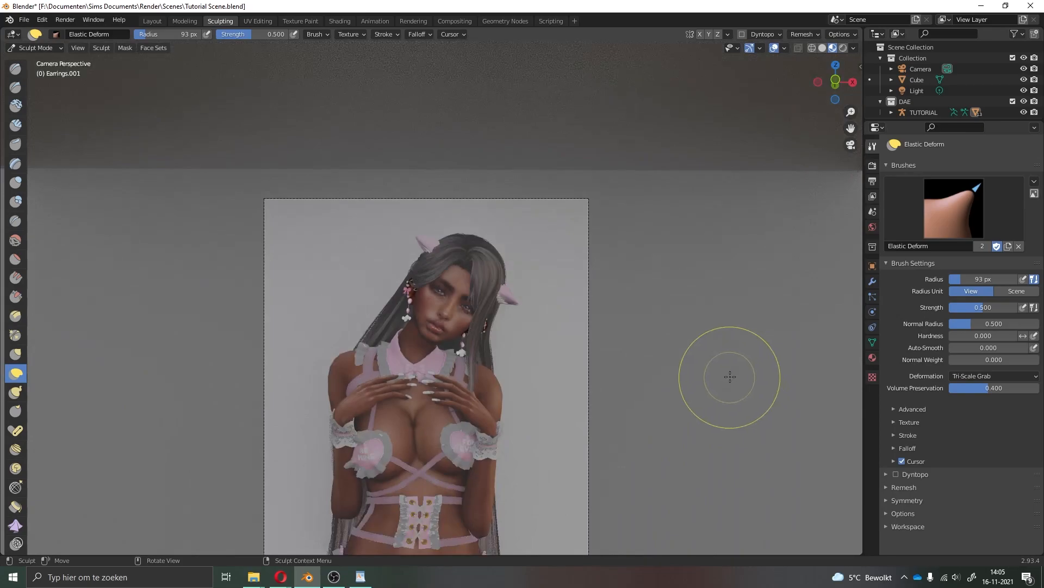
{"action": "left_click_drag", "start_coordinate": [849, 129], "coordinate": [847, 19]}
{"action": "scroll", "coordinate": [519, 249], "scroll_direction": "up", "scroll_amount": 3}
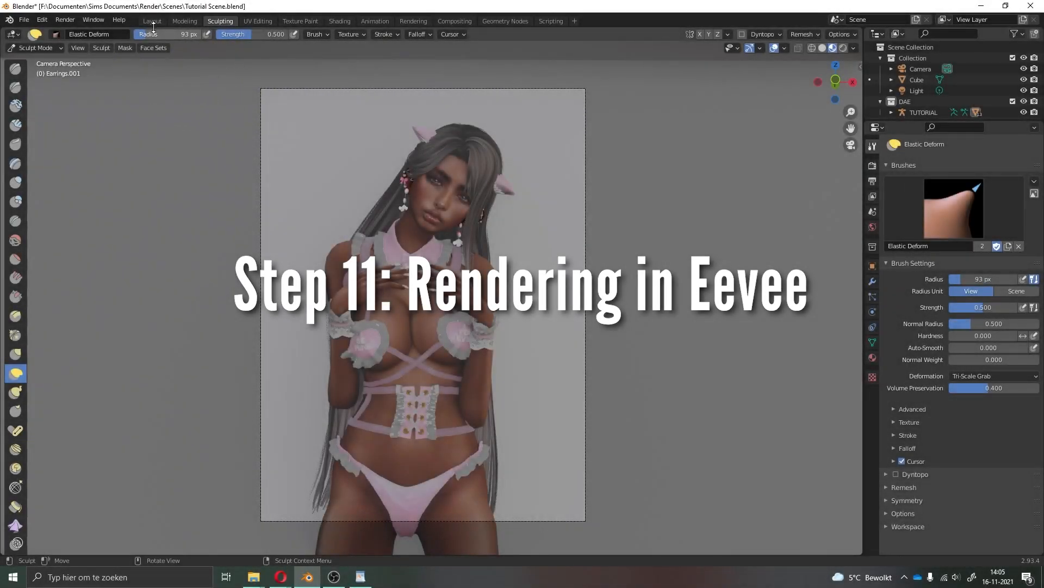
{"action": "left_click", "coordinate": [153, 22]}
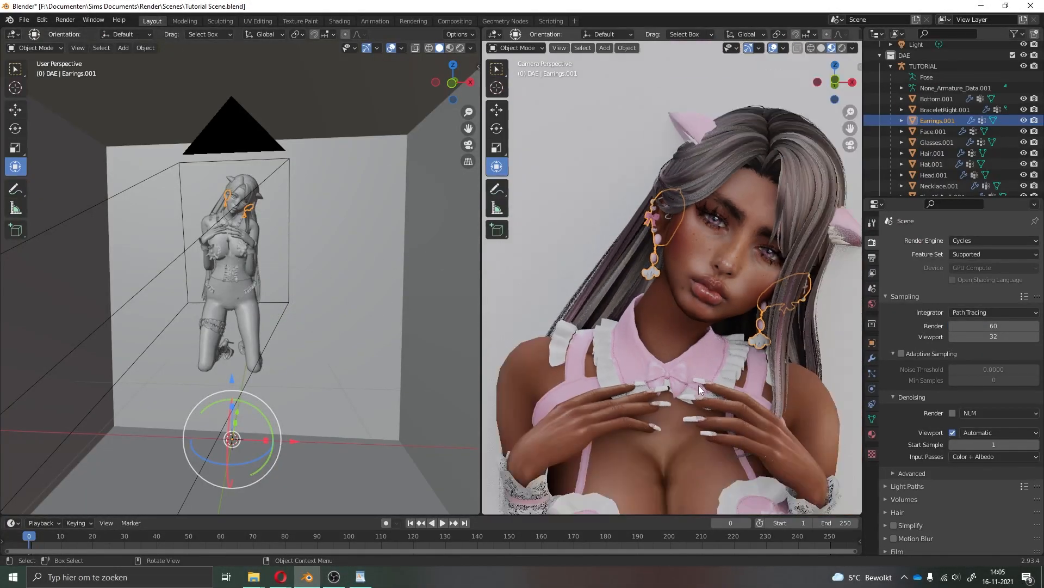
{"action": "scroll", "coordinate": [697, 381], "scroll_direction": "down", "scroll_amount": 5}
{"action": "left_click_drag", "start_coordinate": [846, 133], "coordinate": [827, 48]}
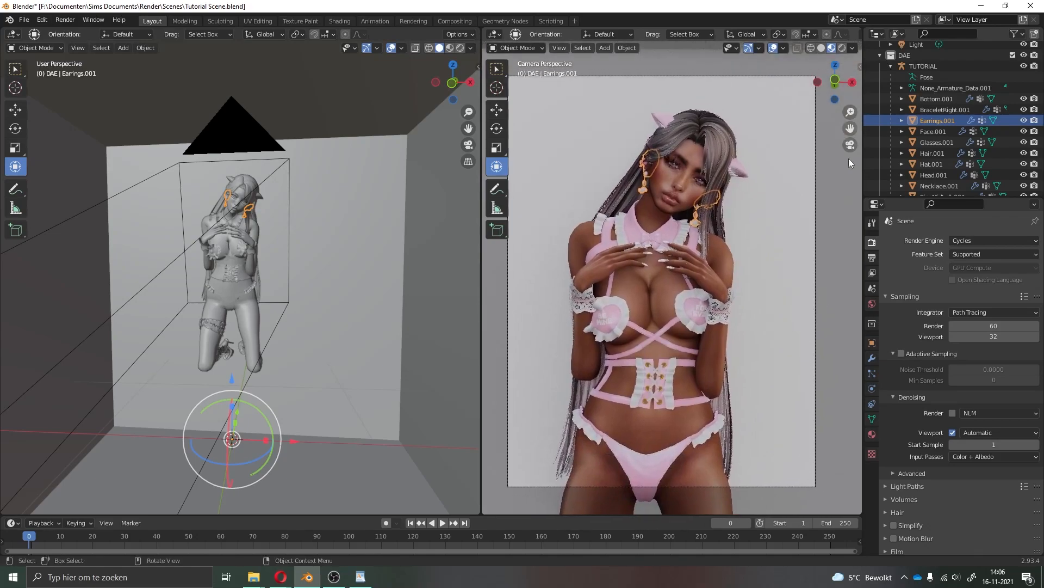
{"action": "left_click", "coordinate": [960, 240]}
{"action": "left_click", "coordinate": [955, 234]}
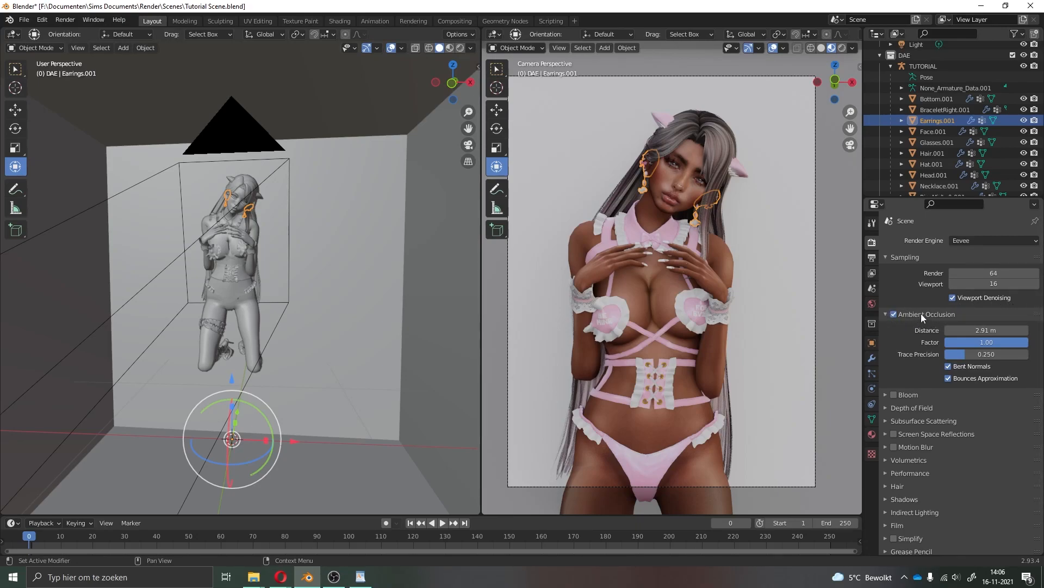
Compare the scene with Ambient Occlusion off and on, leave it enabled and set its distance to 3 m
{"action": "left_click", "coordinate": [894, 315]}
{"action": "left_click", "coordinate": [894, 315]}
{"action": "left_click", "coordinate": [893, 315]}
{"action": "left_click", "coordinate": [893, 315]}
{"action": "left_click", "coordinate": [893, 314]}
{"action": "left_click", "coordinate": [894, 314]}
{"action": "left_click", "coordinate": [894, 315]}
{"action": "left_click", "coordinate": [893, 315]}
{"action": "mouse_move", "coordinate": [967, 331]}
{"action": "left_mouse_down"}
{"action": "mouse_move", "coordinate": [1020, 331]}
{"action": "mouse_move", "coordinate": [977, 330]}
{"action": "left_mouse_up"}
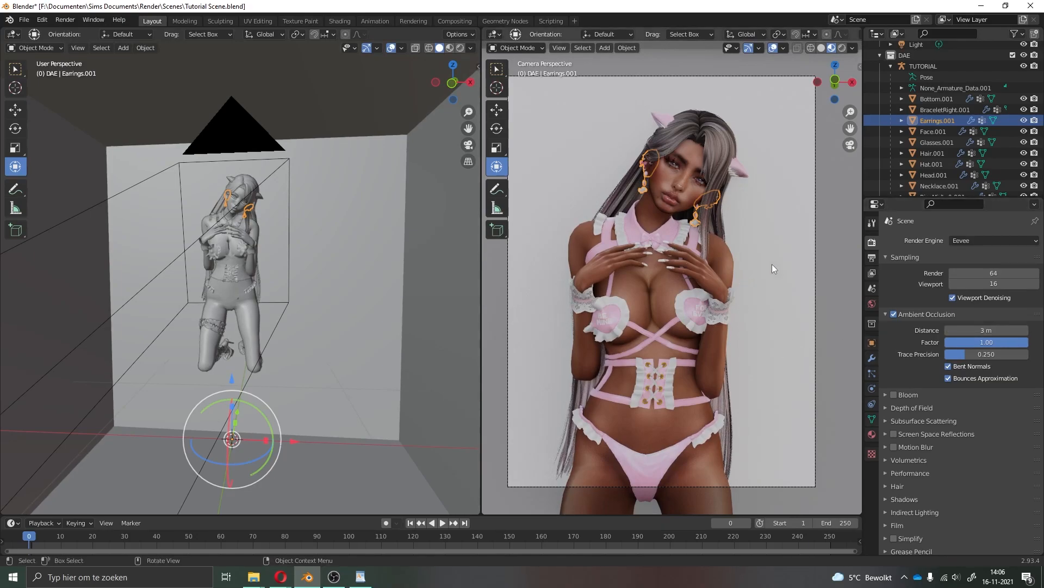
Display the camera viewport with Rendered shading and compare Bloom on and off, leaving Bloom disabled
{"action": "left_click", "coordinate": [894, 394]}
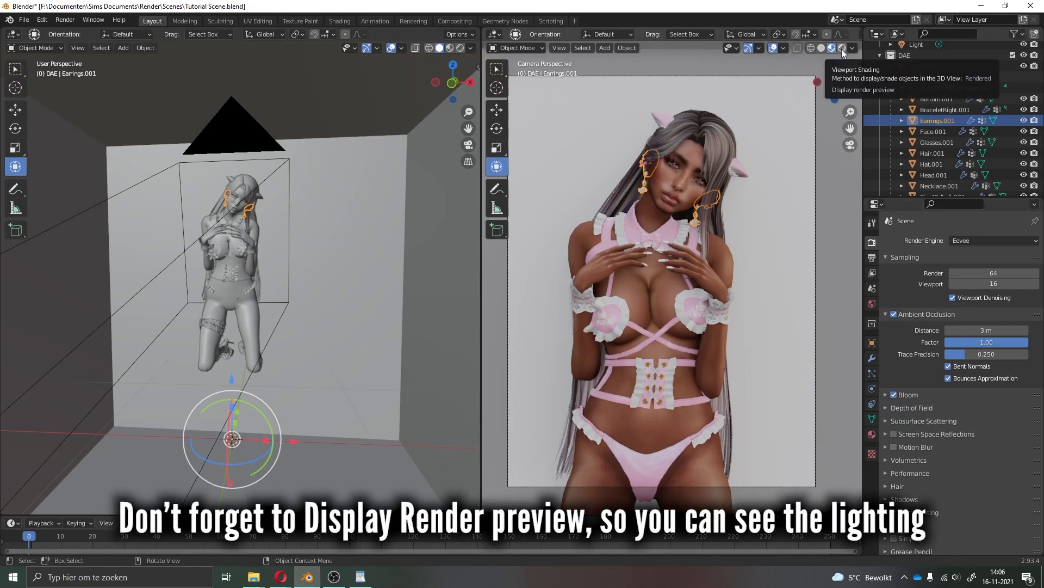
{"action": "left_click", "coordinate": [841, 49]}
{"action": "left_click", "coordinate": [896, 393]}
{"action": "left_click", "coordinate": [896, 392]}
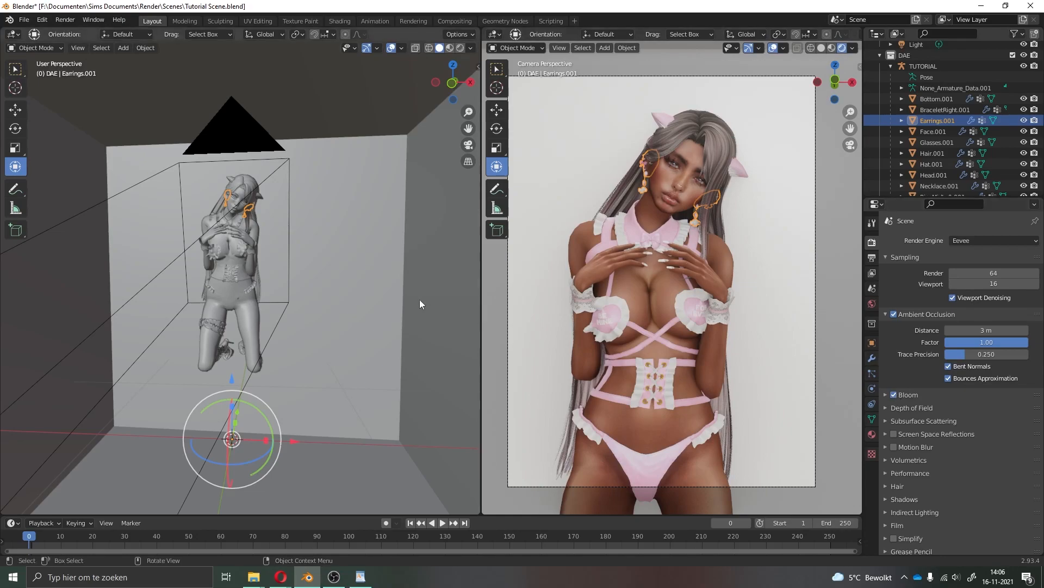
{"action": "left_click", "coordinate": [422, 296]}
{"action": "left_click", "coordinate": [894, 394]}
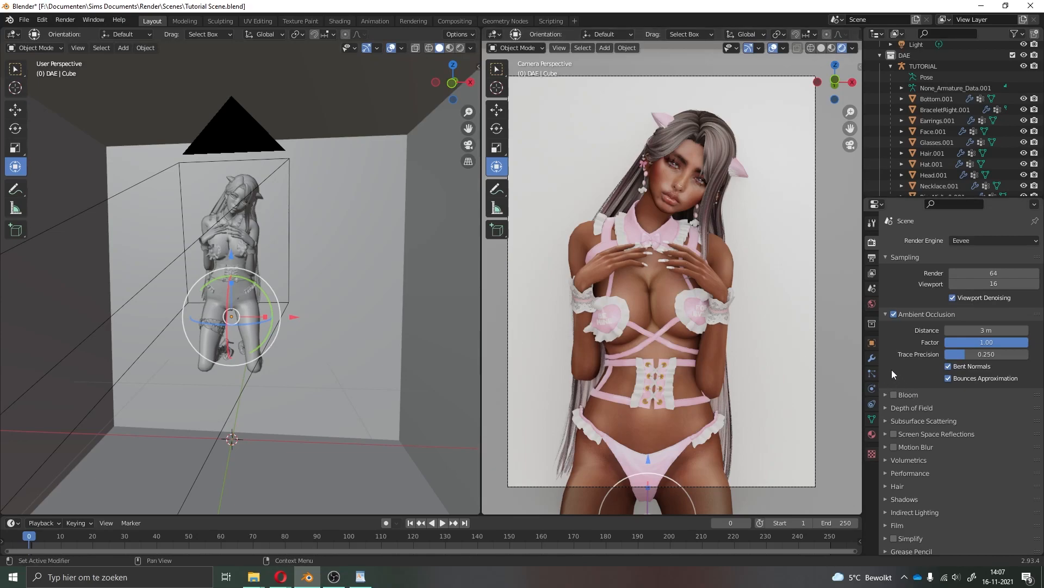
Review the render, output and view layer settings and render the camera image in Eevee
{"action": "scroll", "coordinate": [911, 313], "scroll_direction": "down", "scroll_amount": 1}
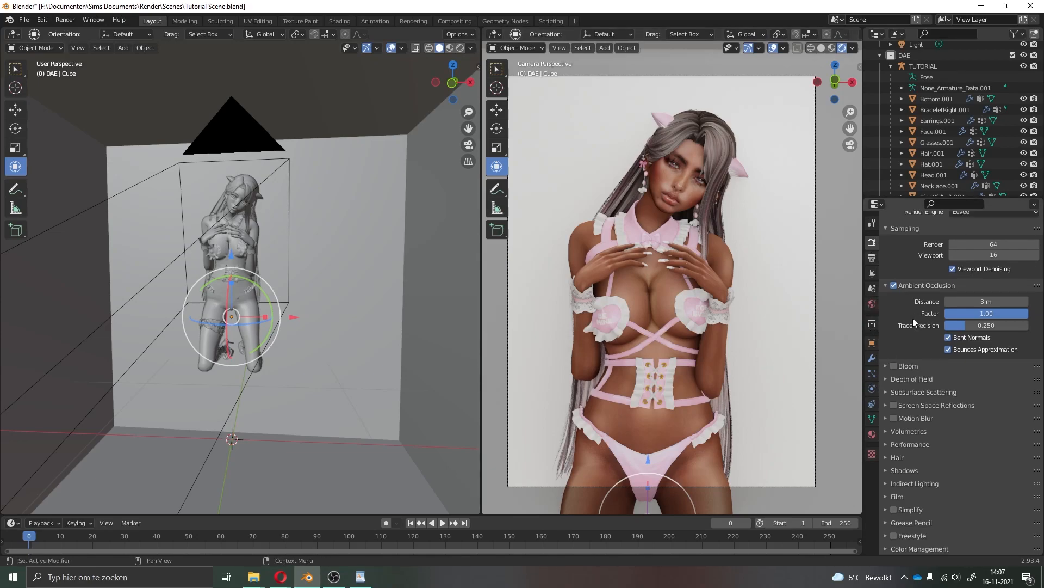
{"action": "scroll", "coordinate": [908, 451], "scroll_direction": "up", "scroll_amount": 1}
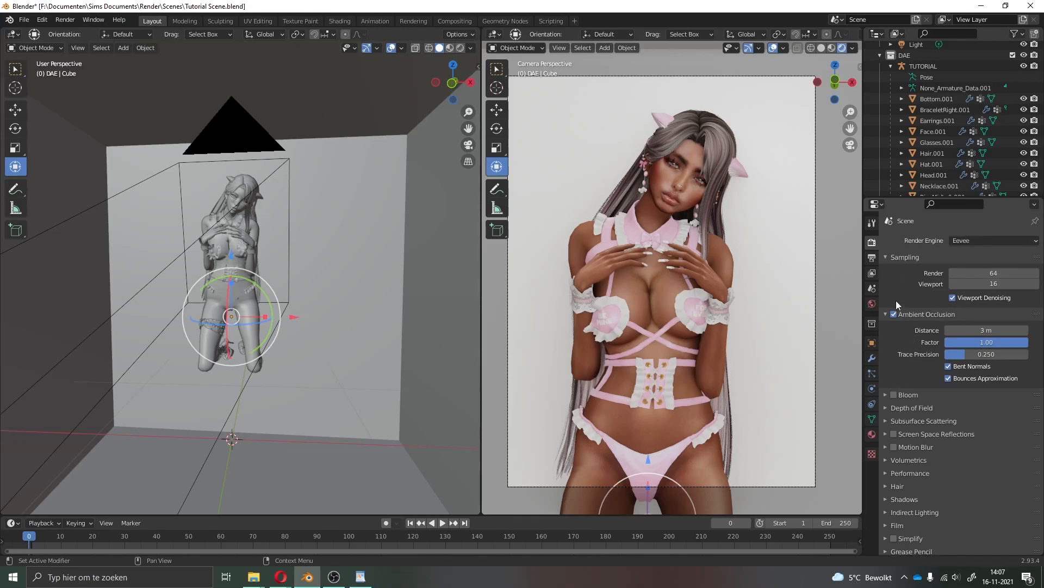
{"action": "left_click", "coordinate": [872, 259]}
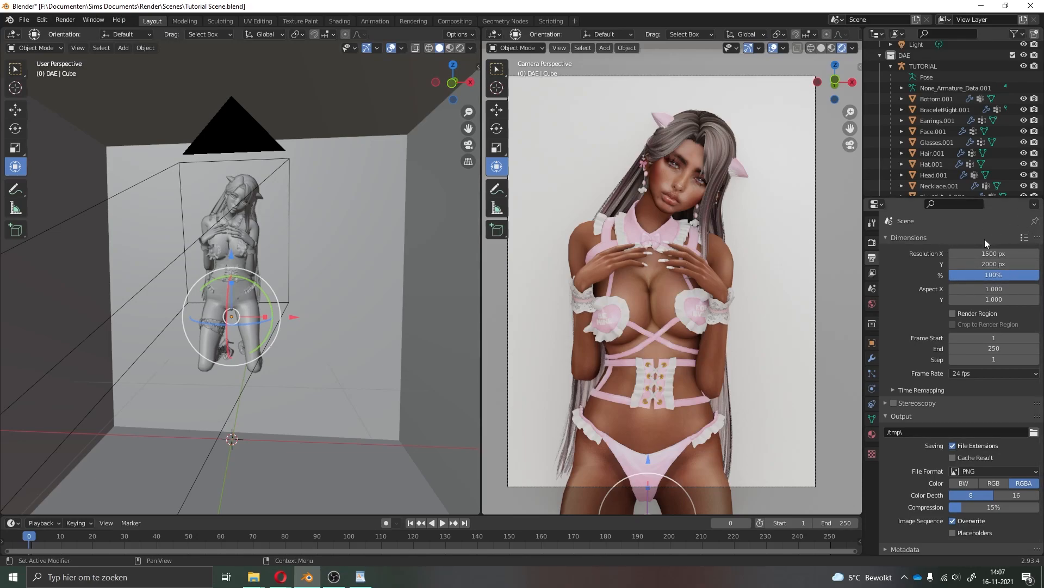
{"action": "left_click", "coordinate": [872, 272]}
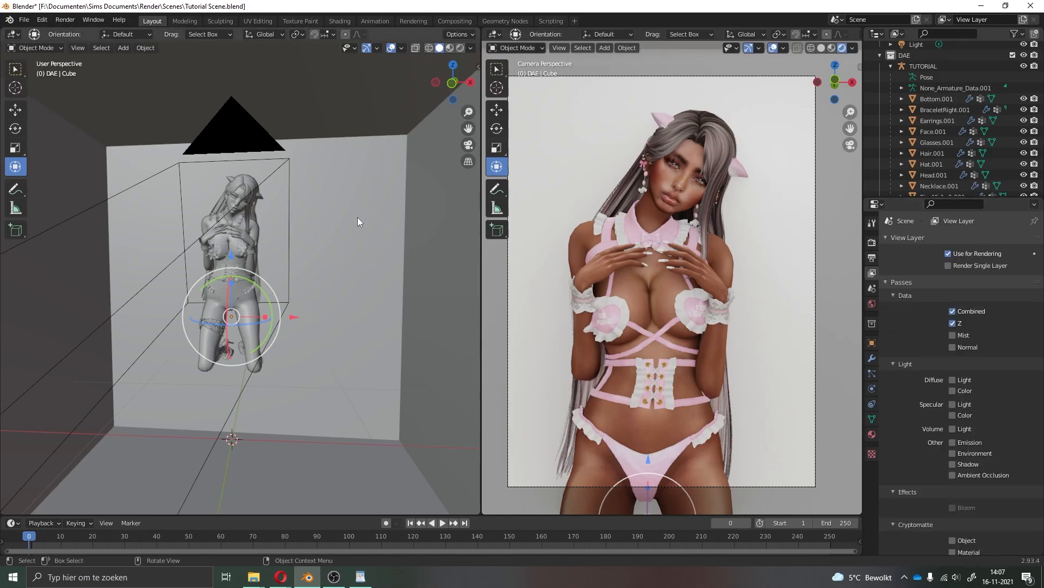
{"action": "left_click", "coordinate": [62, 22]}
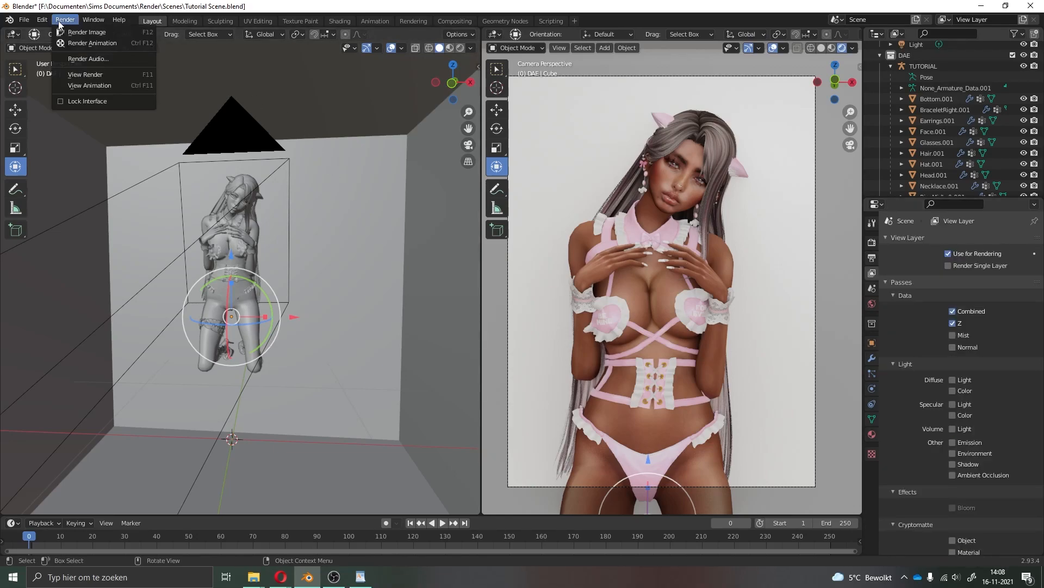
{"action": "left_click", "coordinate": [76, 34]}
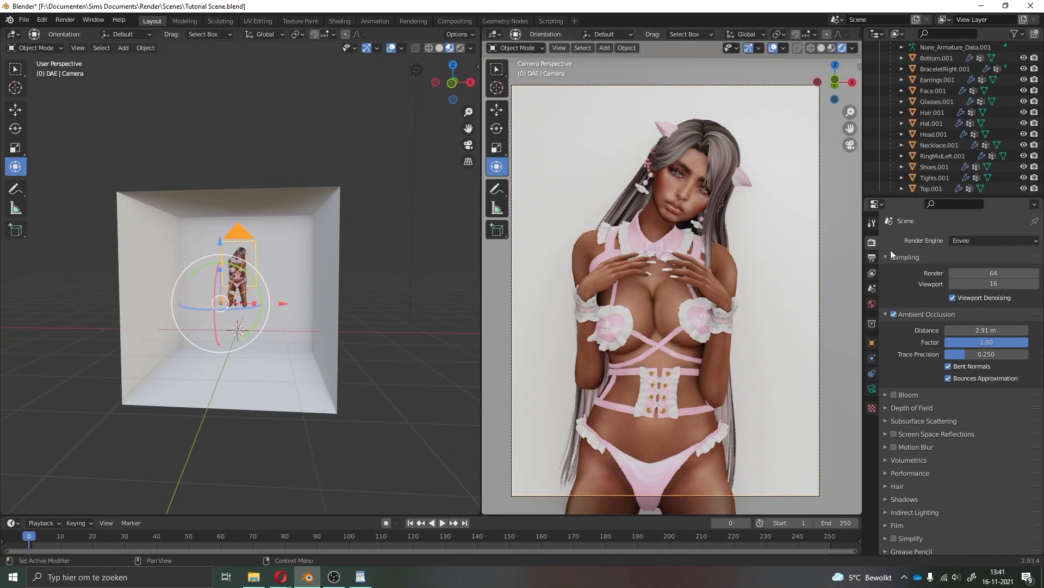
Switch the render engine to Cycles, set render samples to 60 and choose GPU Compute as the device
{"action": "left_click", "coordinate": [971, 240]}
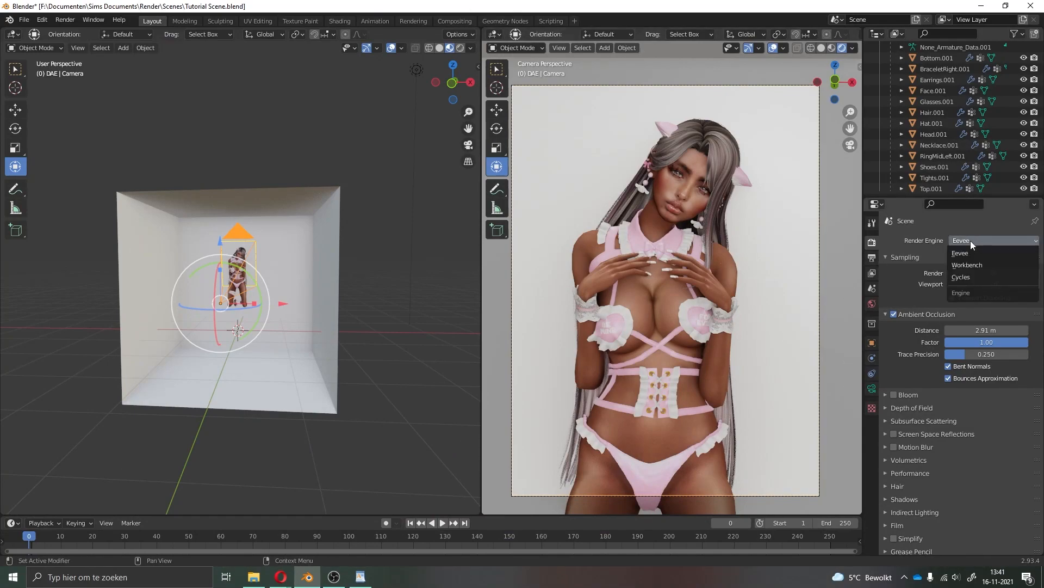
{"action": "left_click", "coordinate": [967, 279]}
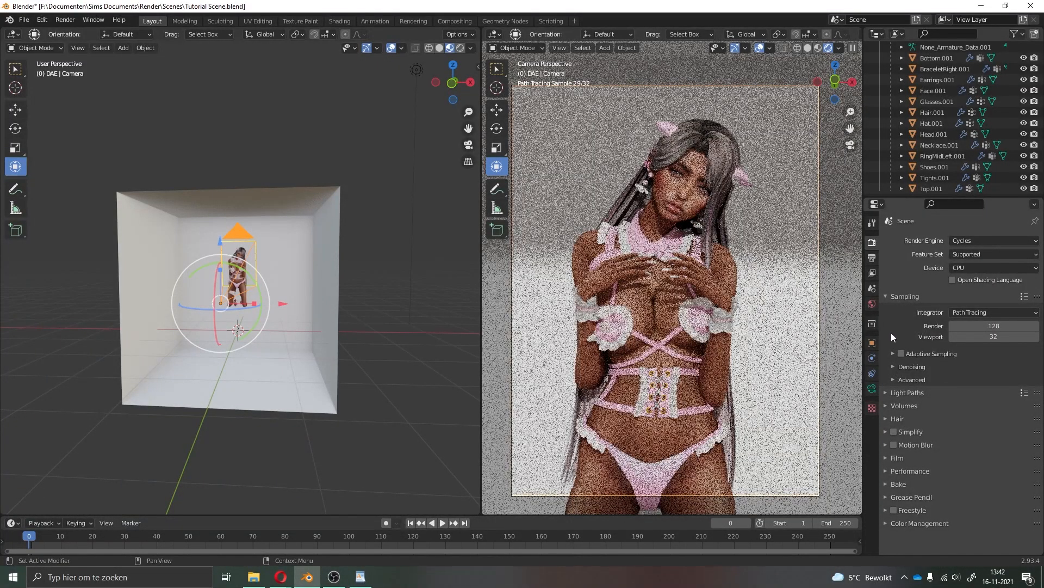
{"action": "left_click", "coordinate": [987, 325]}
{"action": "type", "text": "60"}
{"action": "key", "text": "Return"}
{"action": "left_click", "coordinate": [970, 268]}
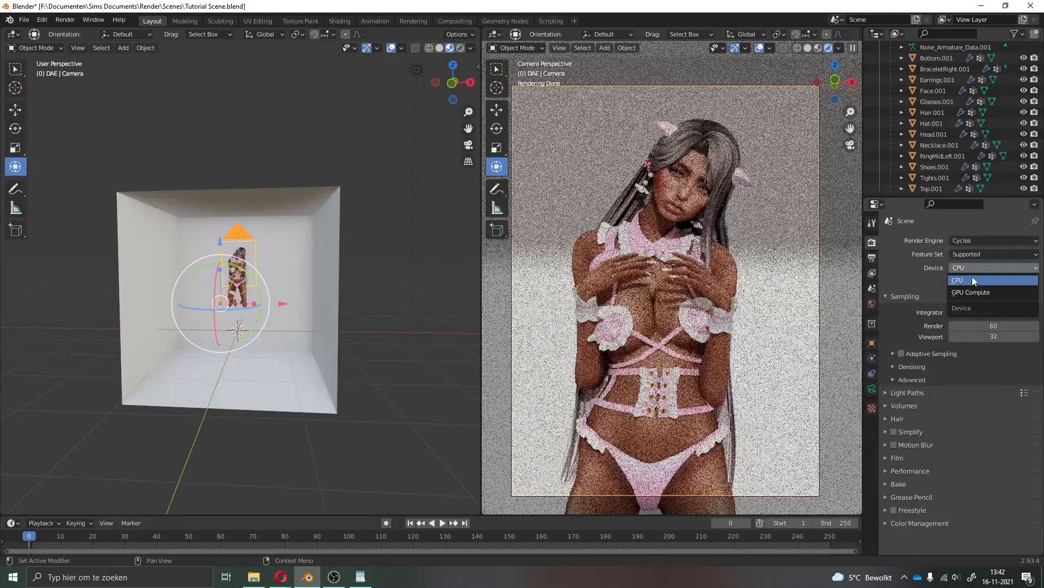
{"action": "left_click", "coordinate": [978, 291]}
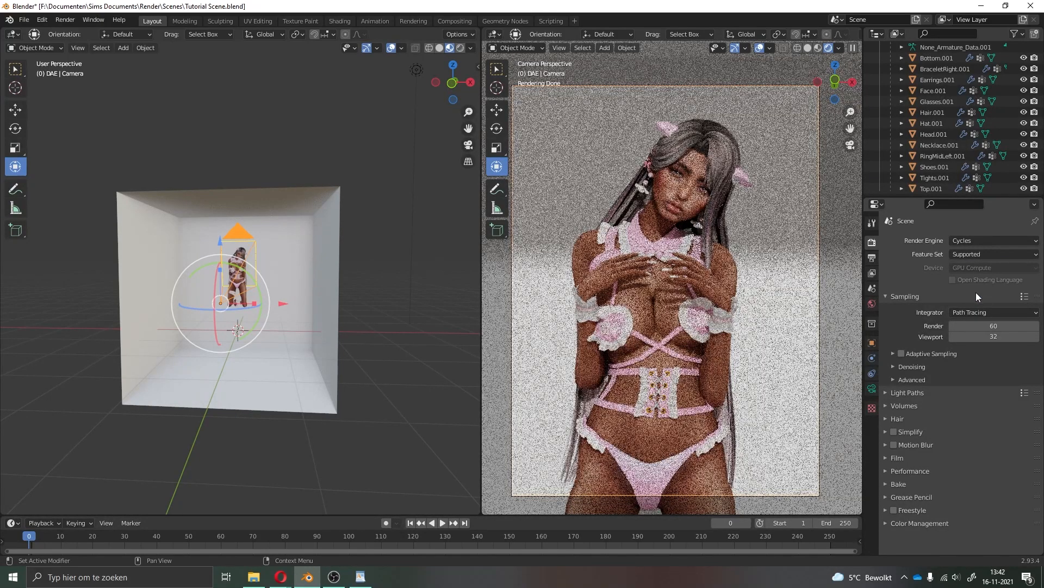
Include the Denoising Data pass in the view layer and enable Use Nodes in the Compositing workspace
{"action": "left_click", "coordinate": [897, 364]}
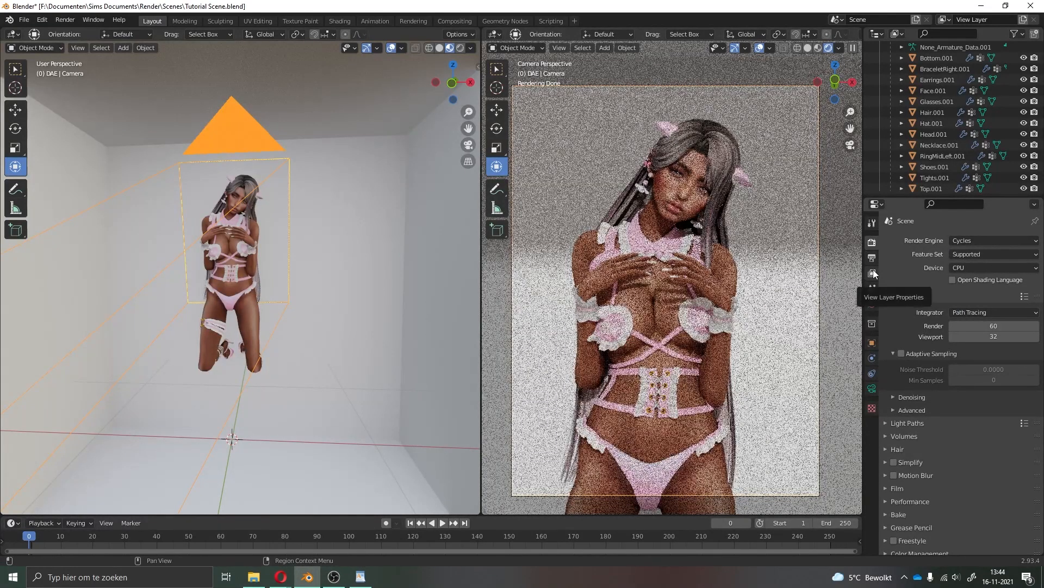
{"action": "left_click", "coordinate": [872, 274]}
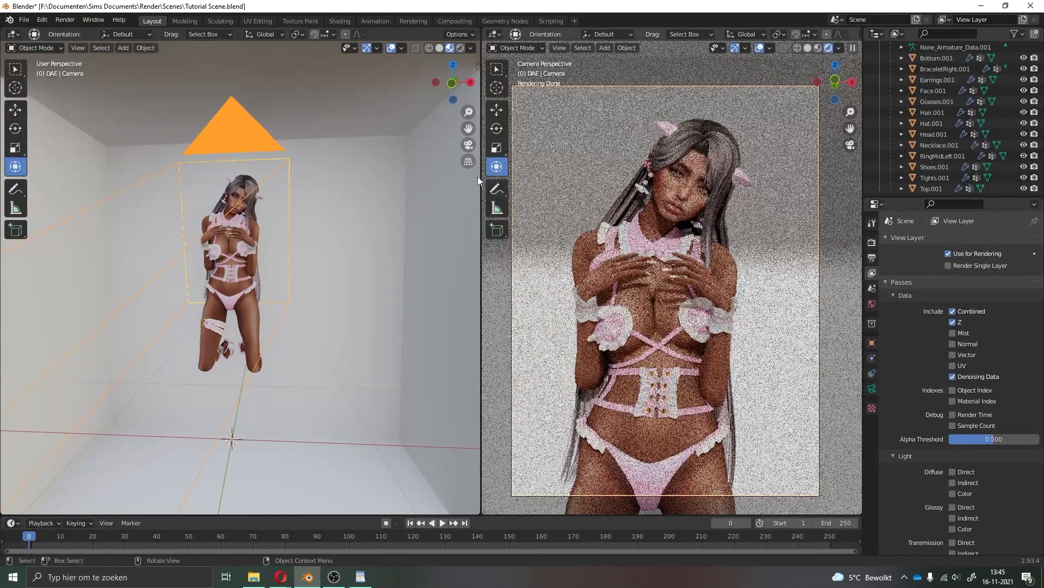
{"action": "left_click", "coordinate": [448, 21]}
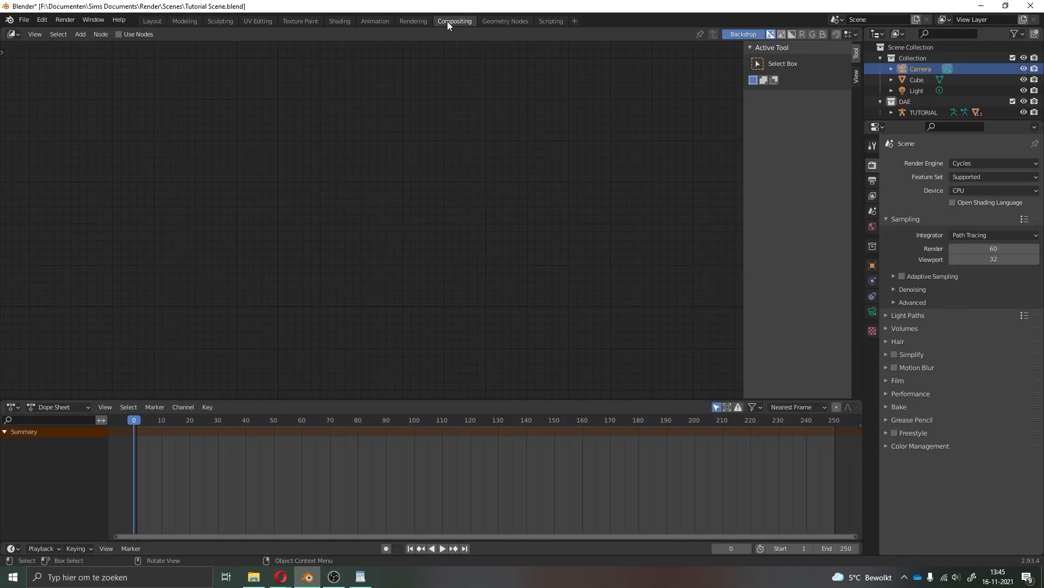
{"action": "left_click", "coordinate": [118, 34]}
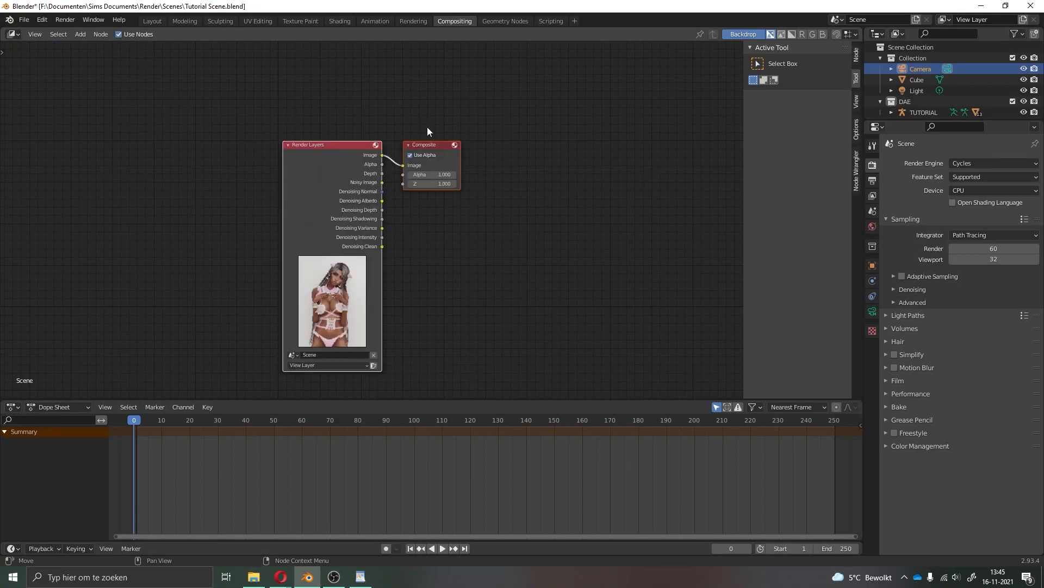
Insert a Denoise node between the Render Layers and Composite nodes
{"action": "left_click", "coordinate": [80, 33]}
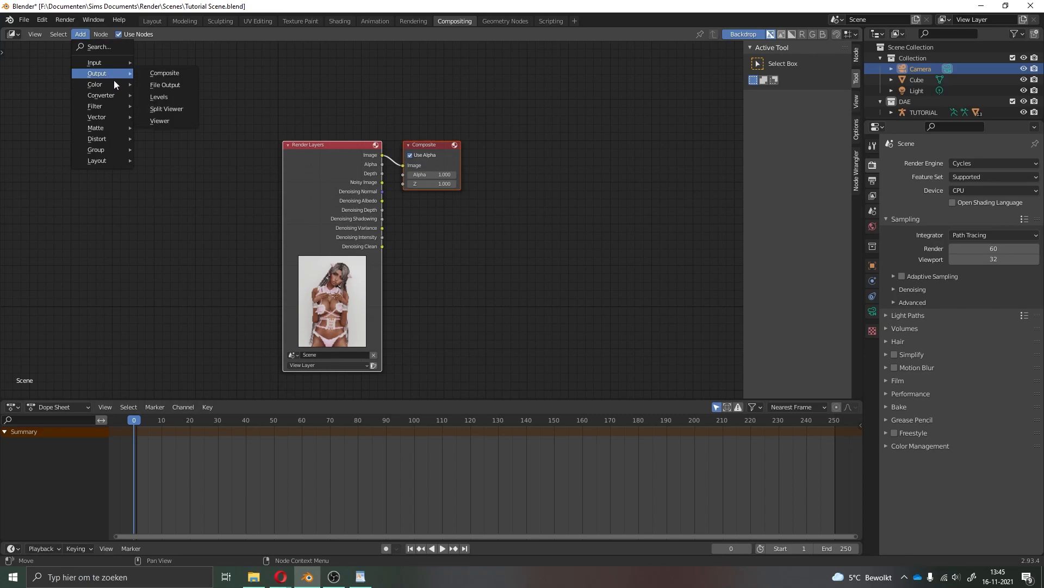
{"action": "mouse_move", "coordinate": [121, 108]}
{"action": "left_click", "coordinate": [160, 164]}
{"action": "left_click", "coordinate": [191, 123]}
{"action": "left_click_drag", "start_coordinate": [191, 123], "coordinate": [390, 155]}
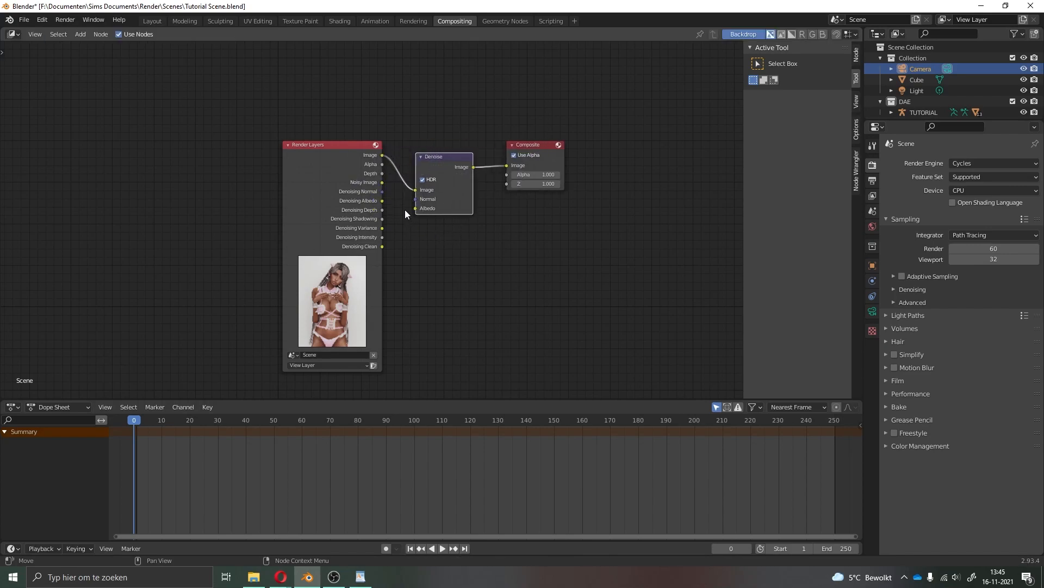
Connect Noisy Image, Denoising Normal and Denoising Albedo to the Denoise node's Image, Normal and Albedo inputs
{"action": "left_click_drag", "start_coordinate": [383, 192], "coordinate": [416, 191]}
{"action": "left_click_drag", "start_coordinate": [383, 200], "coordinate": [415, 209]}
{"action": "scroll", "coordinate": [413, 183], "scroll_direction": "up", "scroll_amount": 6}
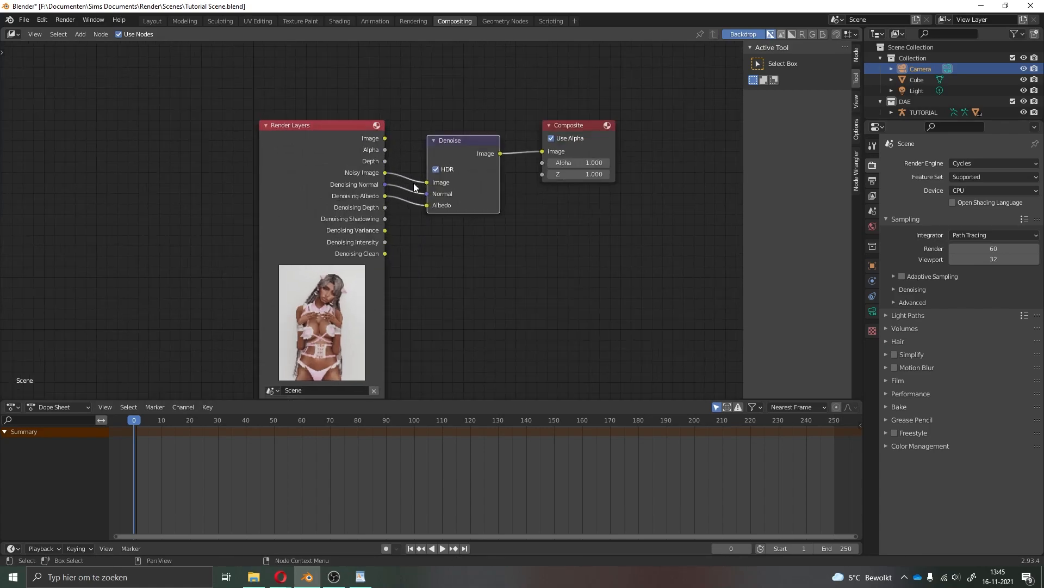
{"action": "middle_click_drag", "start_coordinate": [552, 165], "coordinate": [515, 251]}
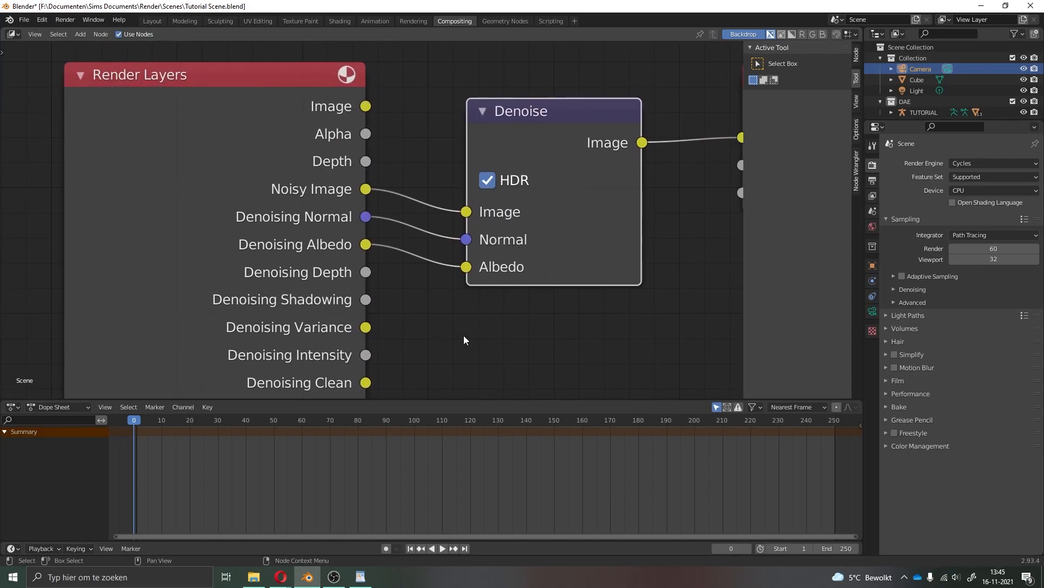
{"action": "scroll", "coordinate": [464, 338], "scroll_direction": "down", "scroll_amount": 2}
{"action": "scroll", "coordinate": [463, 333], "scroll_direction": "down", "scroll_amount": 2}
{"action": "middle_click_drag", "start_coordinate": [457, 332], "coordinate": [494, 284]}
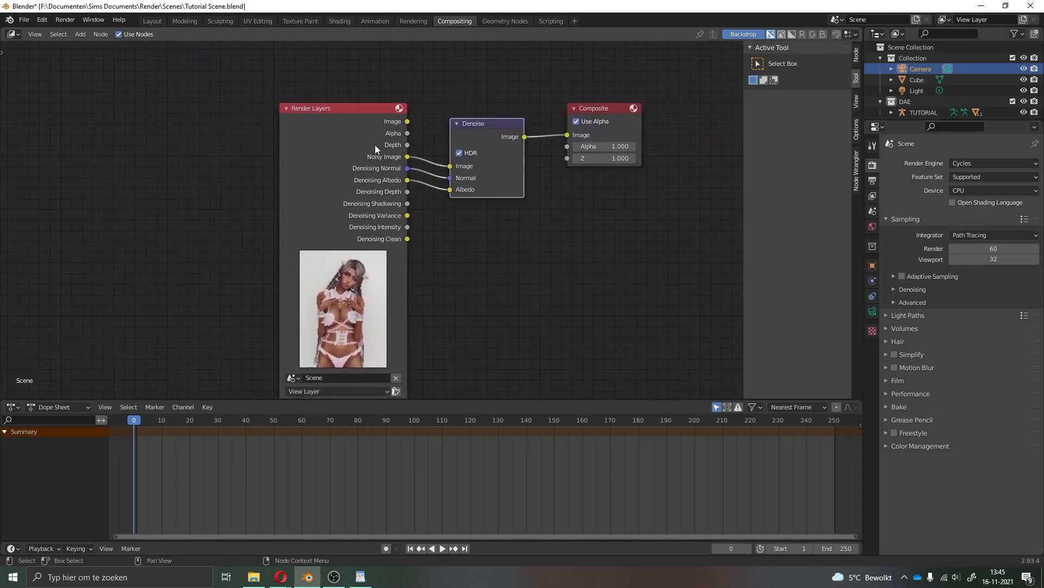
Return to the Layout workspace and enable viewport denoising in the Cycles sampling settings
{"action": "left_click", "coordinate": [152, 21]}
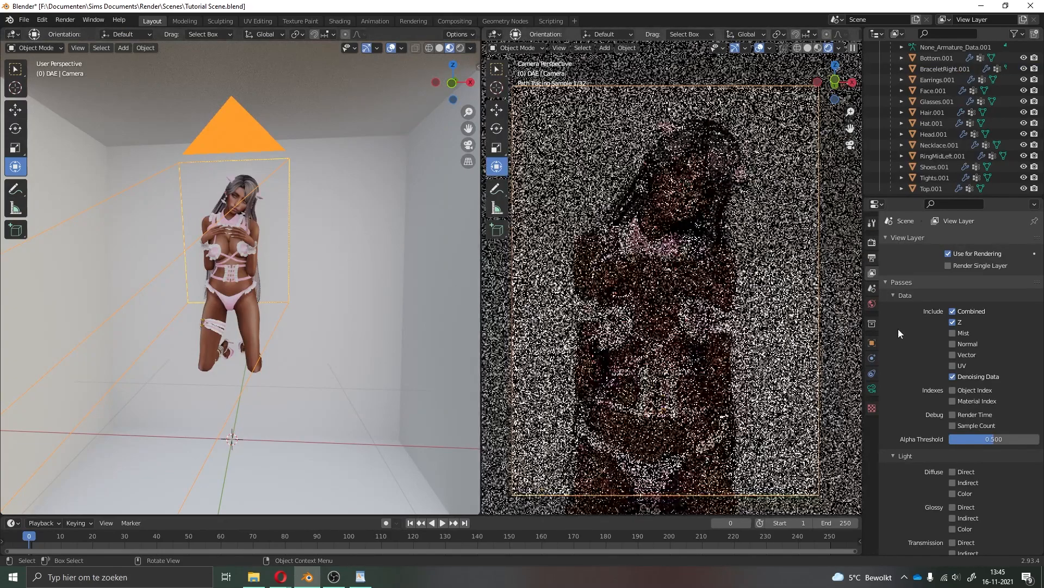
{"action": "left_click", "coordinate": [872, 256]}
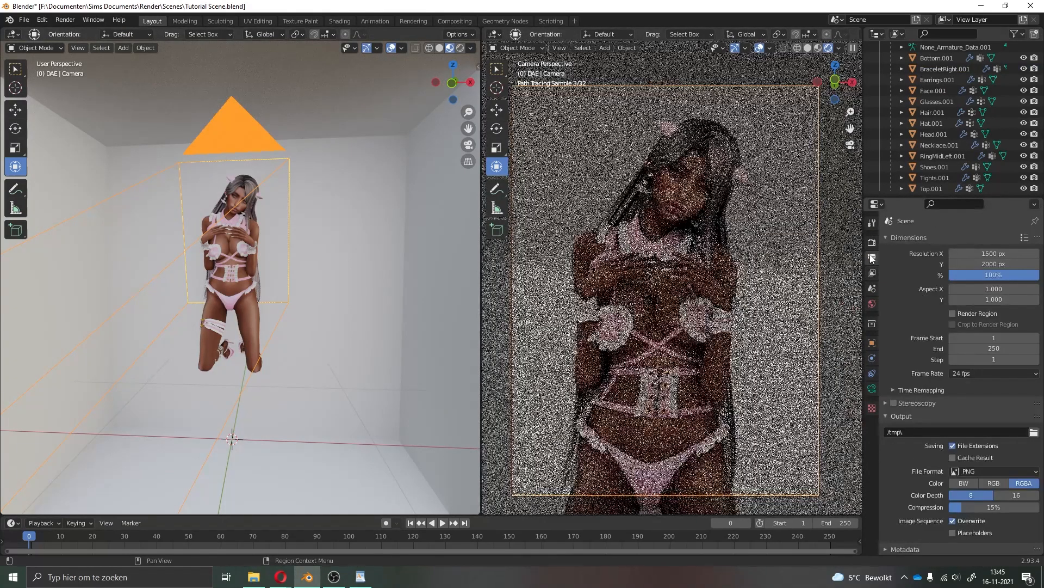
{"action": "left_click", "coordinate": [871, 243]}
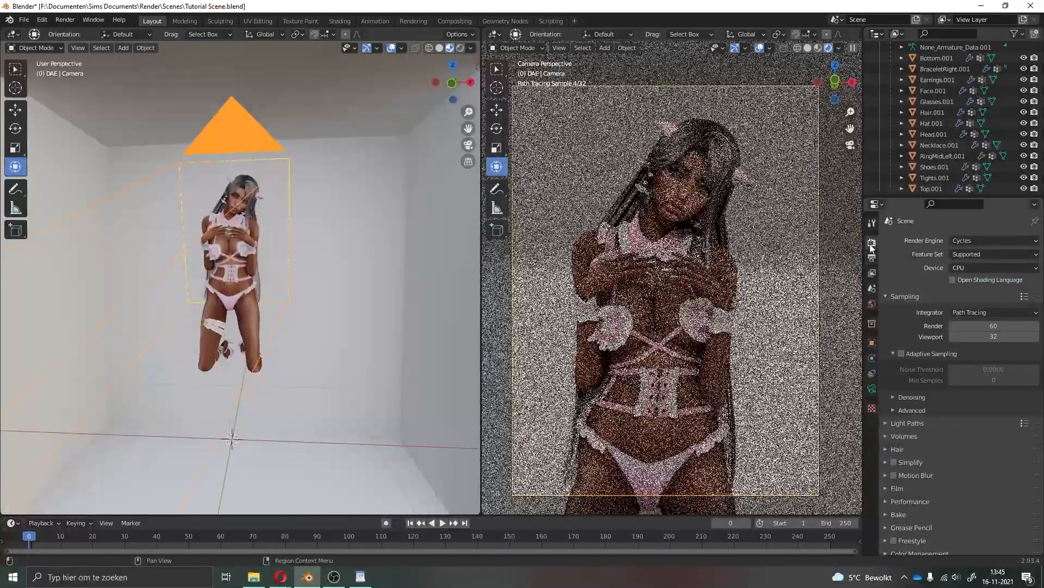
{"action": "left_click", "coordinate": [894, 397]}
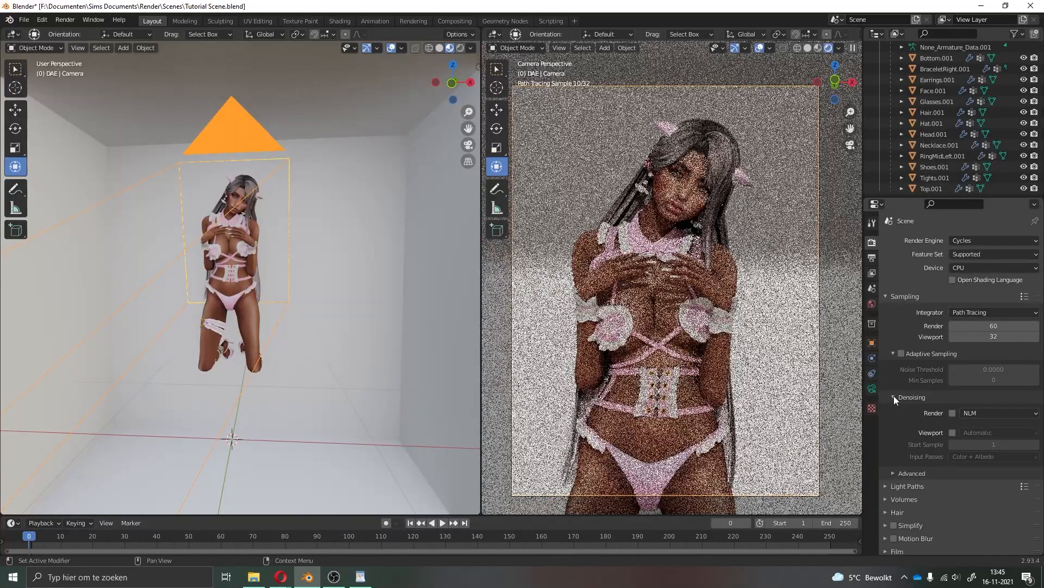
{"action": "left_click", "coordinate": [952, 432]}
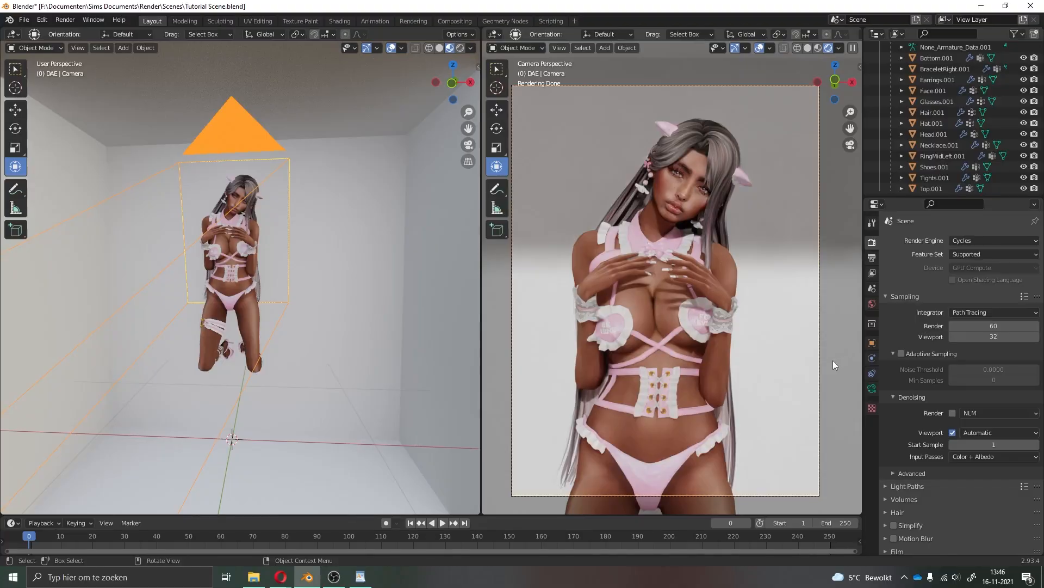
Render the camera image with Cycles
{"action": "left_click", "coordinate": [70, 20]}
{"action": "left_click", "coordinate": [77, 33]}
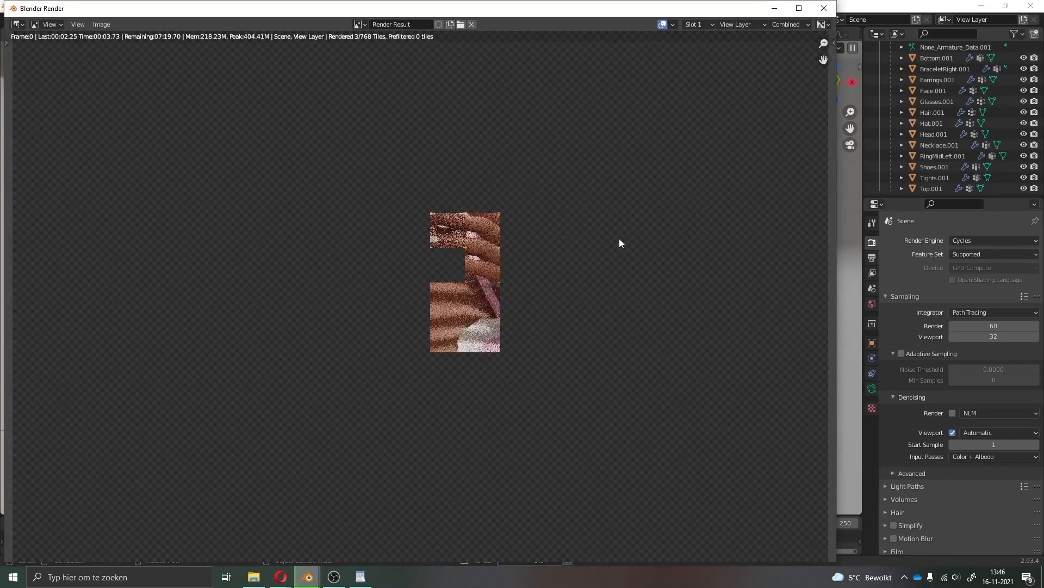
{"action": "scroll", "coordinate": [619, 238], "scroll_direction": "down", "scroll_amount": 4}
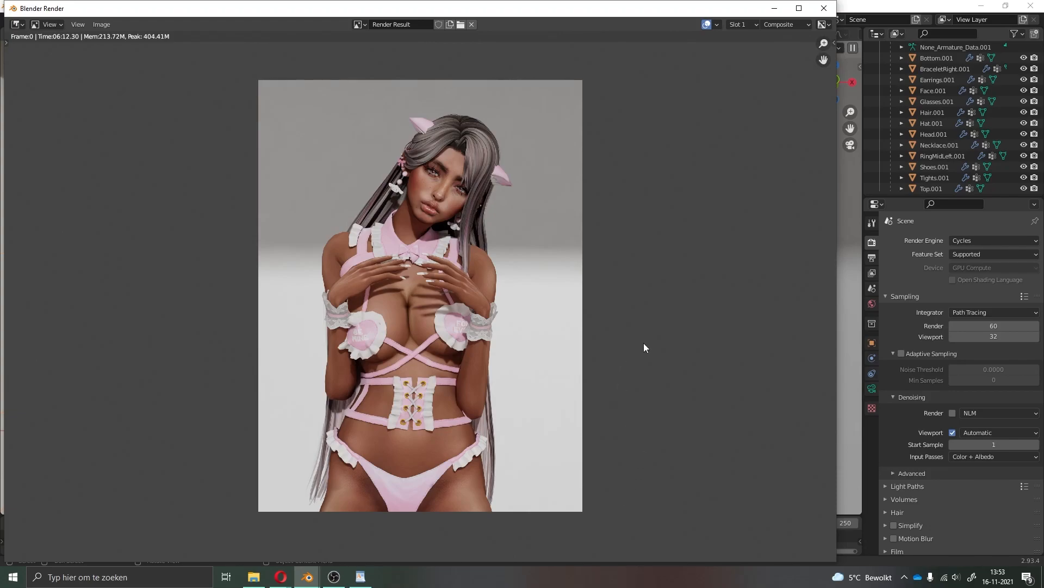
Inspect the Cycles render up close and save it as TUTORIAL RENDER CYCLES.png in the Scenes folder
{"action": "scroll", "coordinate": [644, 343], "scroll_direction": "up", "scroll_amount": 3}
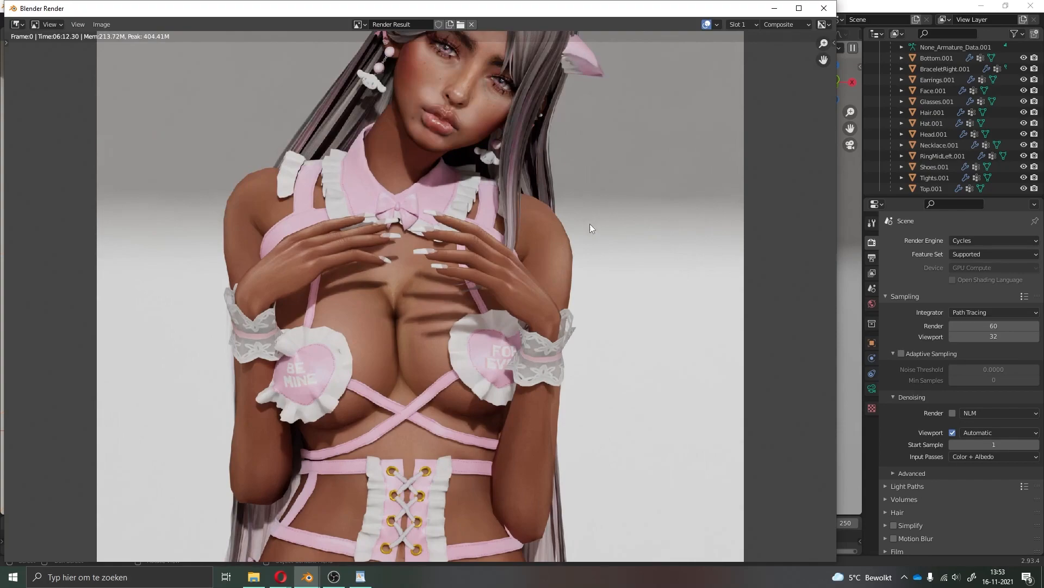
{"action": "scroll", "coordinate": [584, 222], "scroll_direction": "down", "scroll_amount": 1}
{"action": "middle_click_drag", "start_coordinate": [567, 172], "coordinate": [587, 143]}
{"action": "scroll", "coordinate": [592, 155], "scroll_direction": "down", "scroll_amount": 1}
{"action": "scroll", "coordinate": [592, 155], "scroll_direction": "down", "scroll_amount": 1}
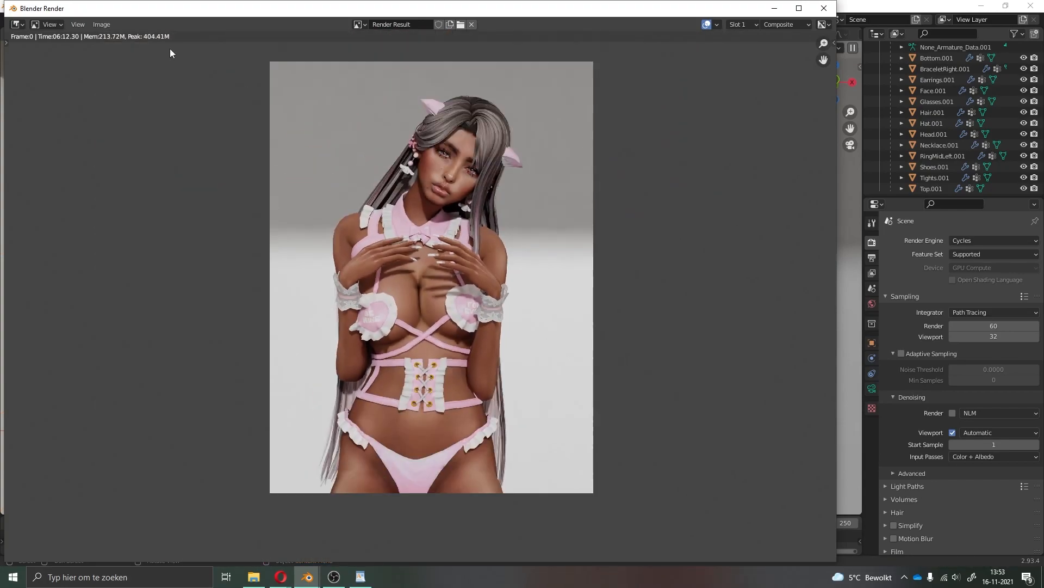
{"action": "left_click", "coordinate": [101, 25]}
{"action": "left_click", "coordinate": [134, 102]}
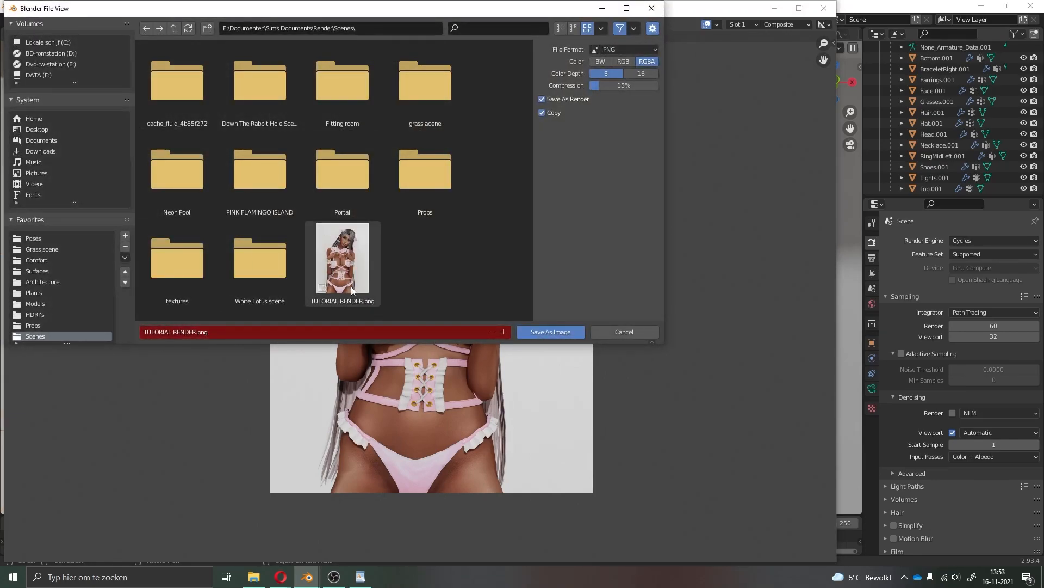
{"action": "left_click", "coordinate": [213, 332]}
{"action": "left_click", "coordinate": [193, 331]}
{"action": "double_click", "coordinate": [187, 332]}
{"action": "key", "text": "Right"}
{"action": "type", "text": "CYCLES"}
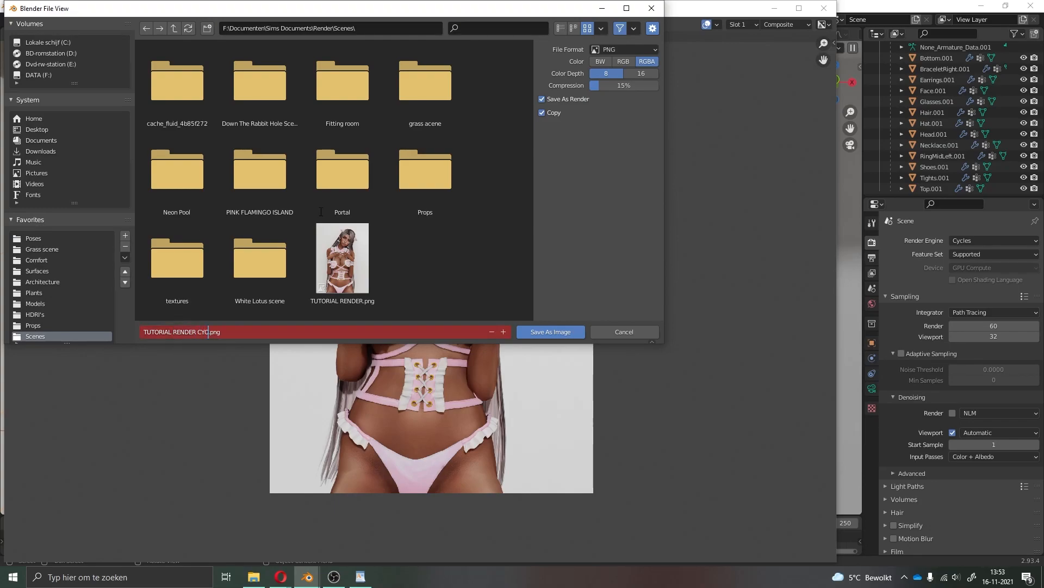
{"action": "left_click", "coordinate": [550, 332]}
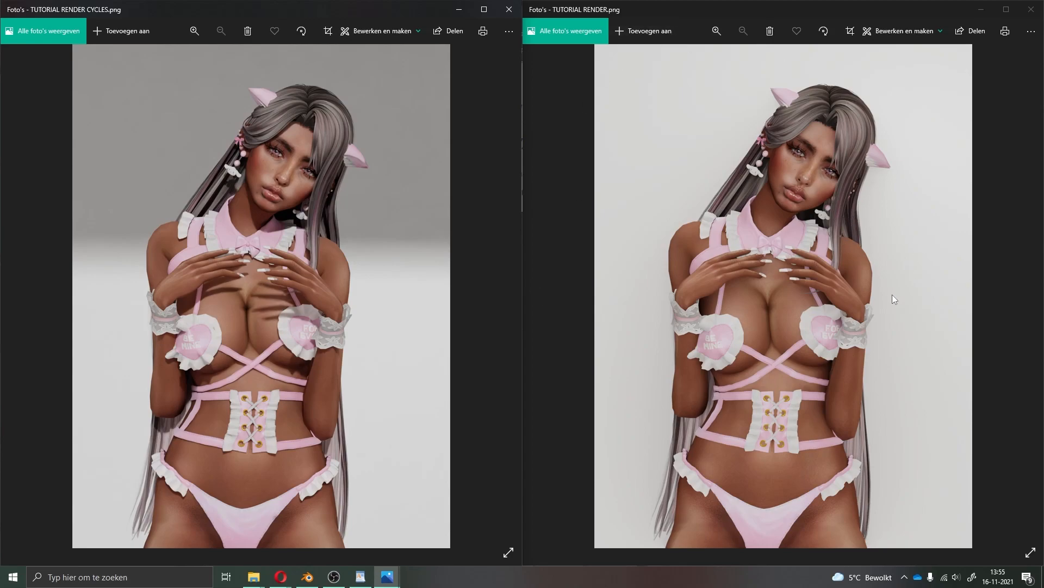
Switch to Photos and compare the face and hair in TUTORIAL RENDER CYCLES.png and TUTORIAL RENDER.png up close
{"action": "scroll", "coordinate": [879, 260], "scroll_direction": "up", "scroll_amount": 5}
{"action": "left_click_drag", "start_coordinate": [790, 122], "coordinate": [786, 324]}
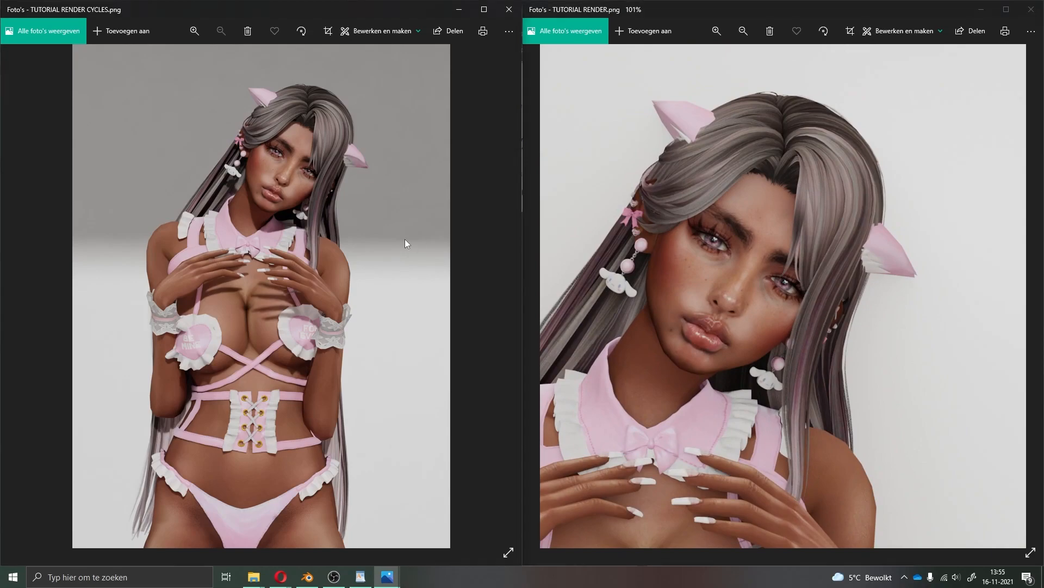
{"action": "scroll", "coordinate": [405, 239], "scroll_direction": "up", "scroll_amount": 3}
{"action": "left_click_drag", "start_coordinate": [298, 153], "coordinate": [404, 387]}
{"action": "scroll", "coordinate": [400, 377], "scroll_direction": "up", "scroll_amount": 1}
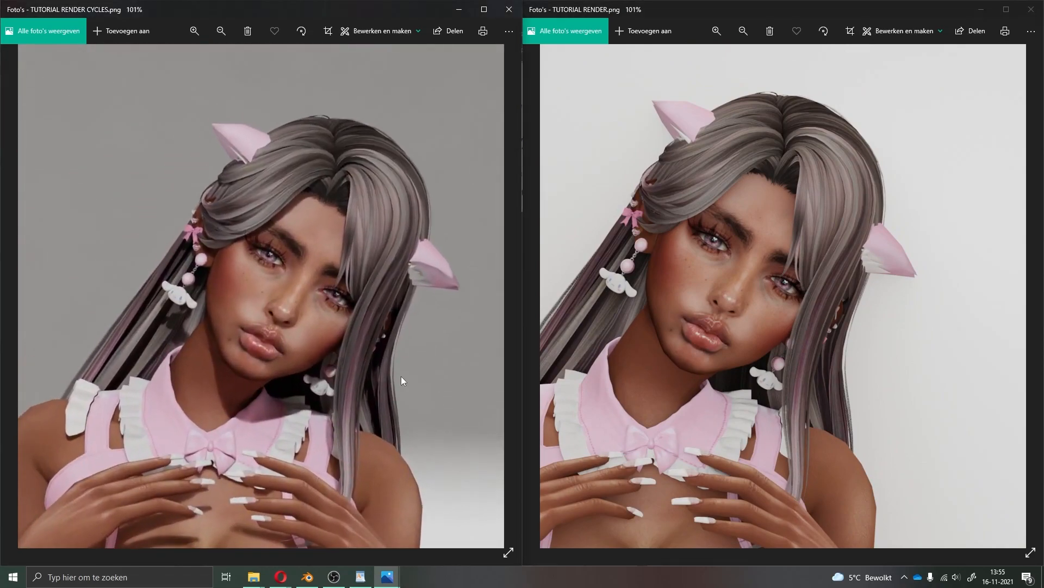
{"action": "scroll", "coordinate": [397, 333], "scroll_direction": "up", "scroll_amount": 1}
{"action": "left_click_drag", "start_coordinate": [399, 328], "coordinate": [422, 337]}
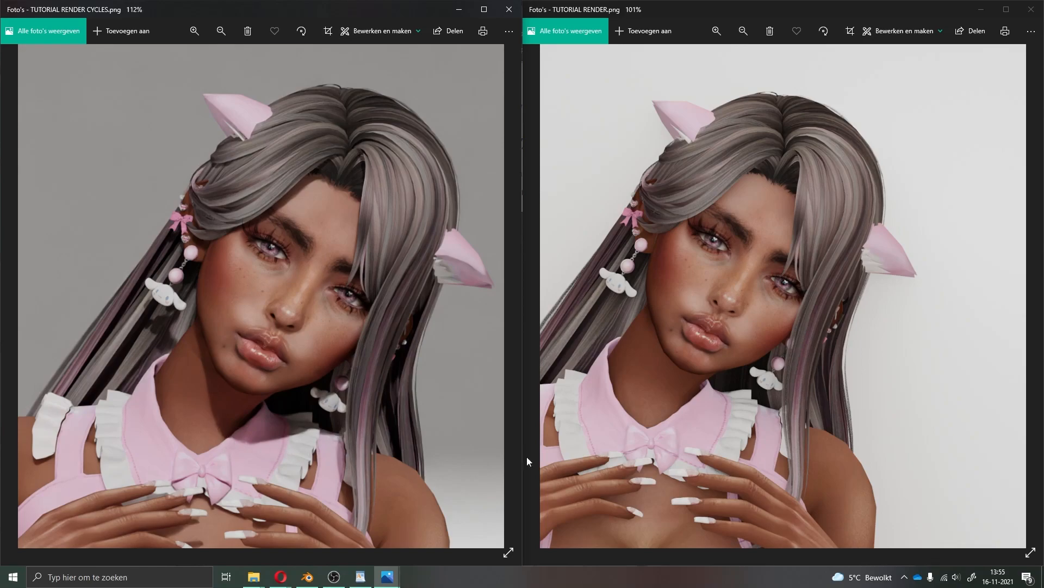
Compare the shading and shadows on the hands, chest and waist lacing in both renders
{"action": "left_click_drag", "start_coordinate": [317, 481], "coordinate": [298, 295]}
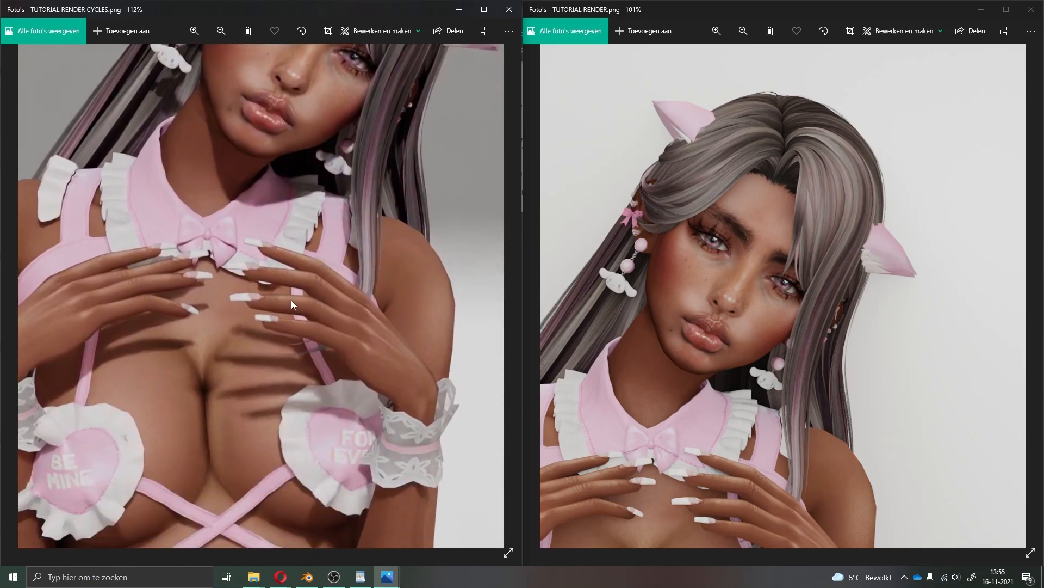
{"action": "left_click_drag", "start_coordinate": [676, 446], "coordinate": [696, 233]}
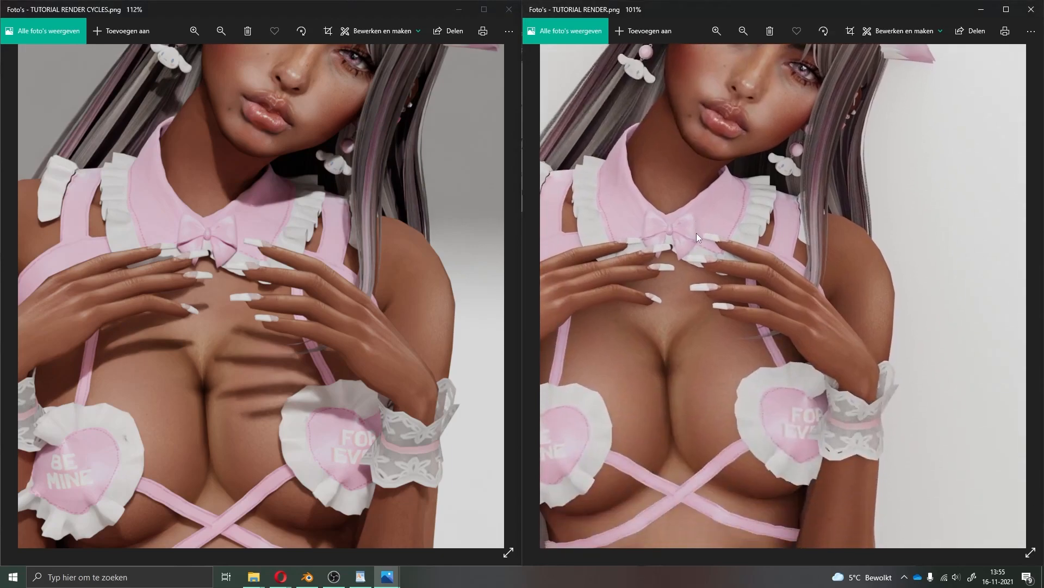
{"action": "left_click_drag", "start_coordinate": [328, 482], "coordinate": [256, 151]}
{"action": "left_click_drag", "start_coordinate": [617, 384], "coordinate": [635, 274]}
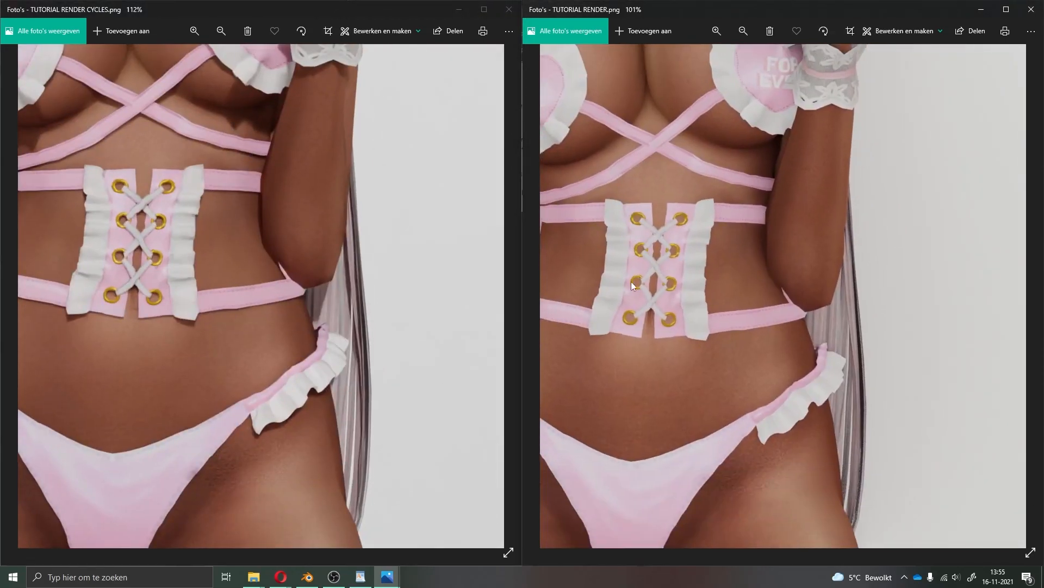
Compare the heads again at matching magnification, and finish with a wider look at both renders
{"action": "left_click_drag", "start_coordinate": [299, 237], "coordinate": [321, 518]}
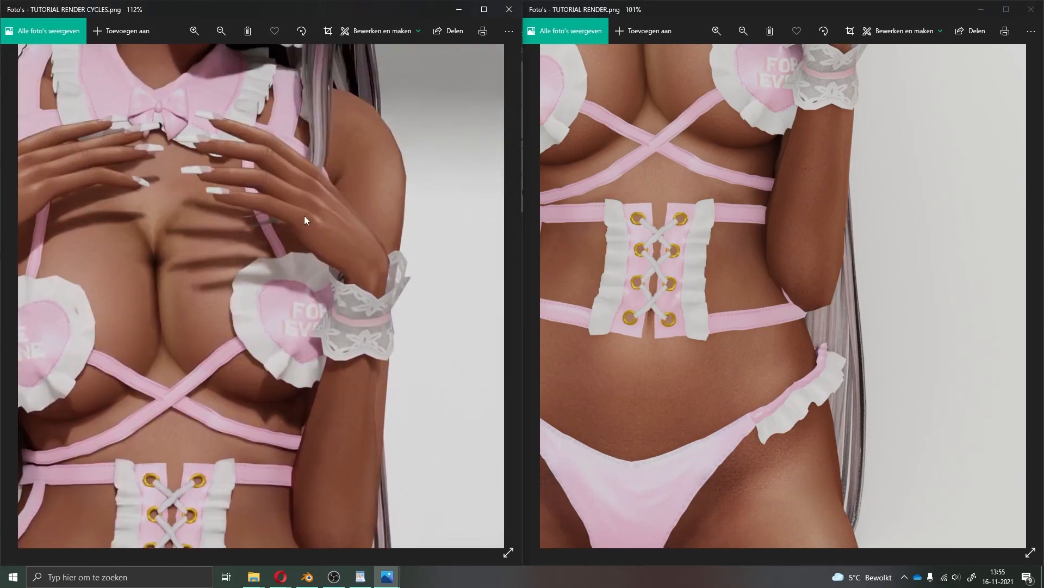
{"action": "left_click_drag", "start_coordinate": [305, 217], "coordinate": [300, 522]}
{"action": "scroll", "coordinate": [663, 281], "scroll_direction": "up", "scroll_amount": 1}
{"action": "left_click_drag", "start_coordinate": [664, 281], "coordinate": [699, 538]}
{"action": "left_click_drag", "start_coordinate": [717, 264], "coordinate": [704, 547]}
{"action": "left_click_drag", "start_coordinate": [736, 360], "coordinate": [724, 401]}
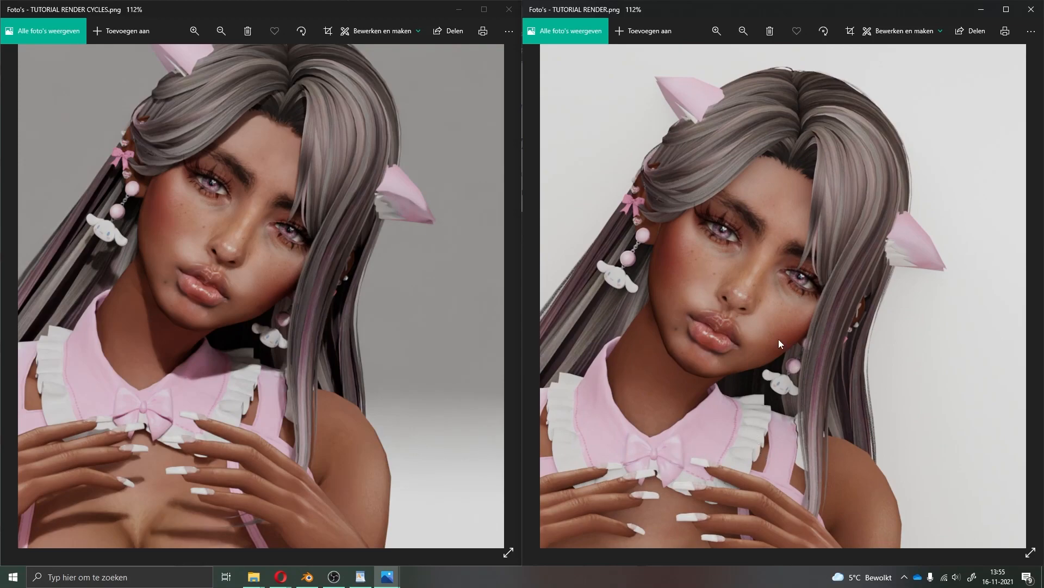
{"action": "scroll", "coordinate": [895, 404], "scroll_direction": "down", "scroll_amount": 5}
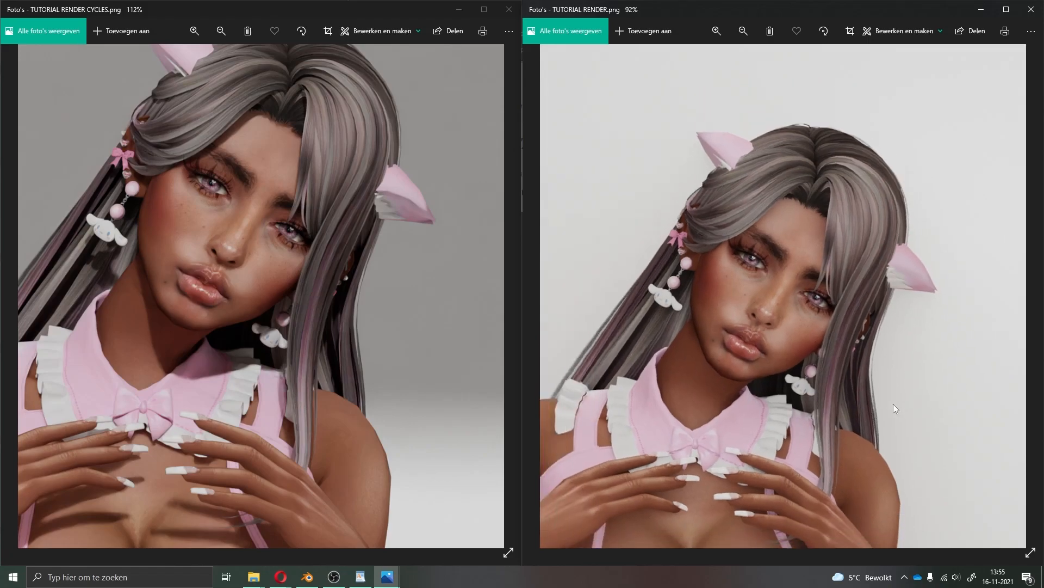
{"action": "scroll", "coordinate": [891, 400], "scroll_direction": "down", "scroll_amount": 1}
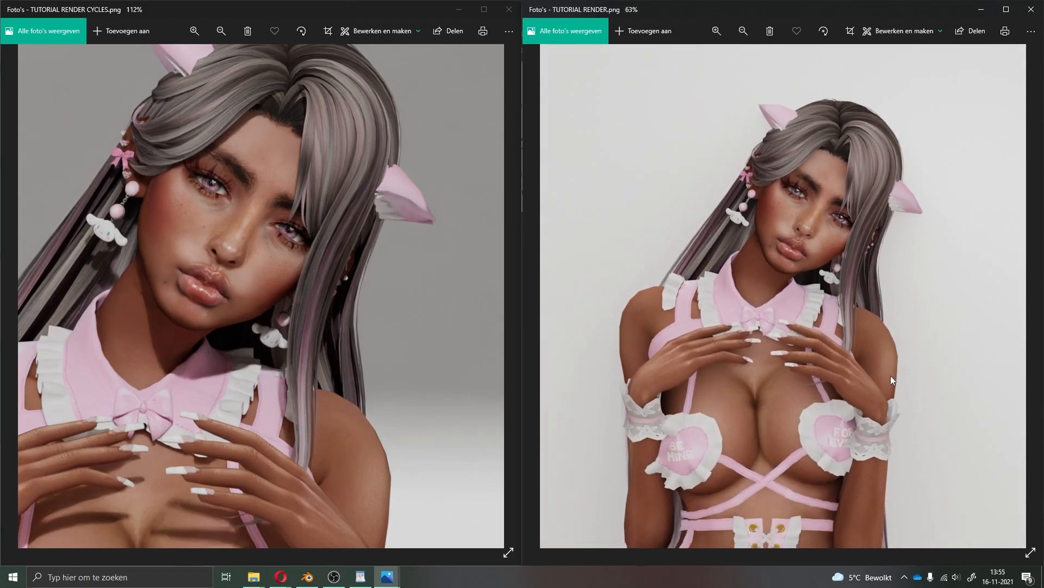
{"action": "scroll", "coordinate": [384, 344], "scroll_direction": "down", "scroll_amount": 5}
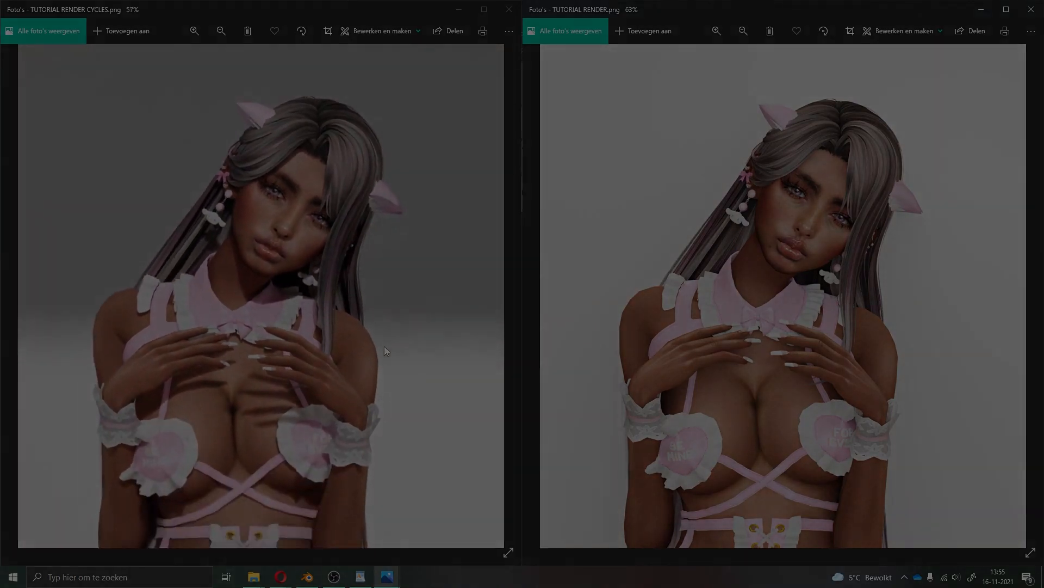